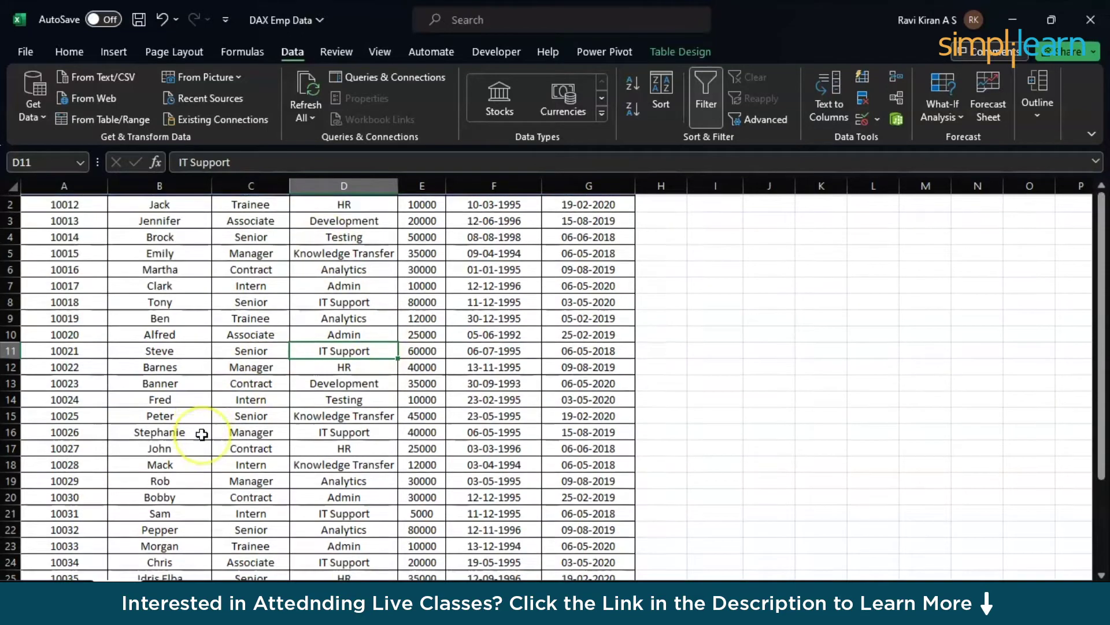
scroll(201, 434, "down", 3)
scroll(201, 434, "up", 3)
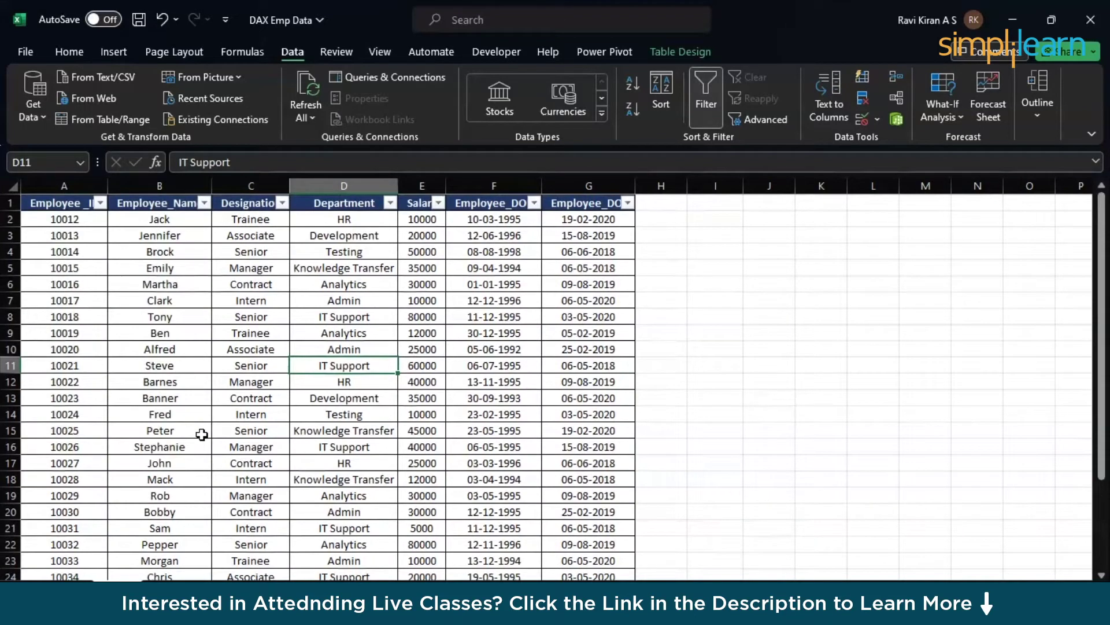
scroll(202, 435, "down", 4)
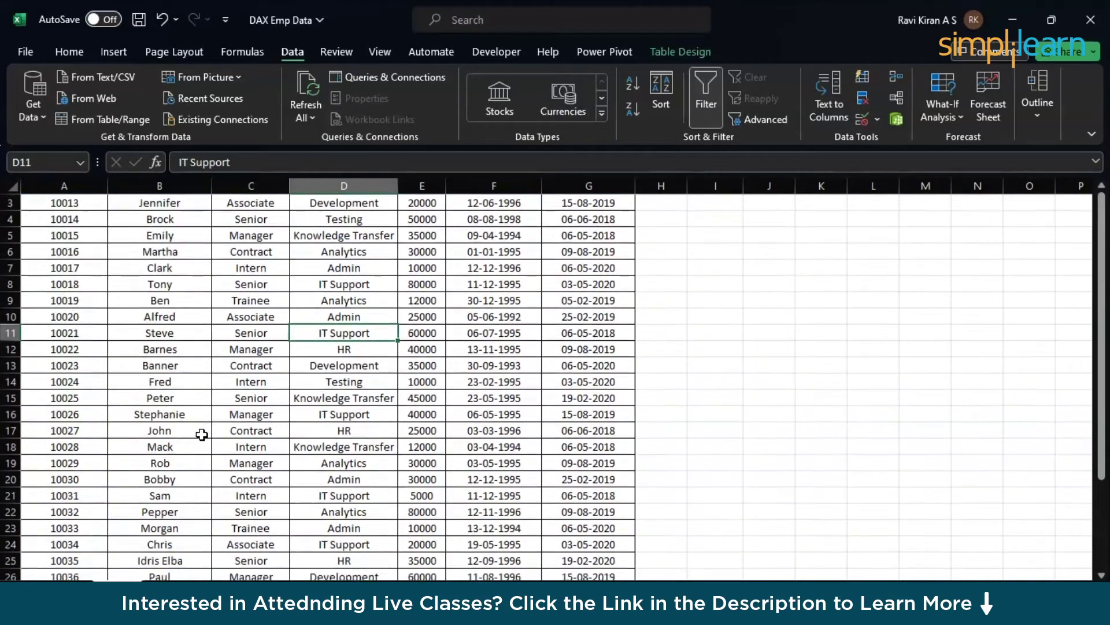
scroll(201, 434, "down", 2)
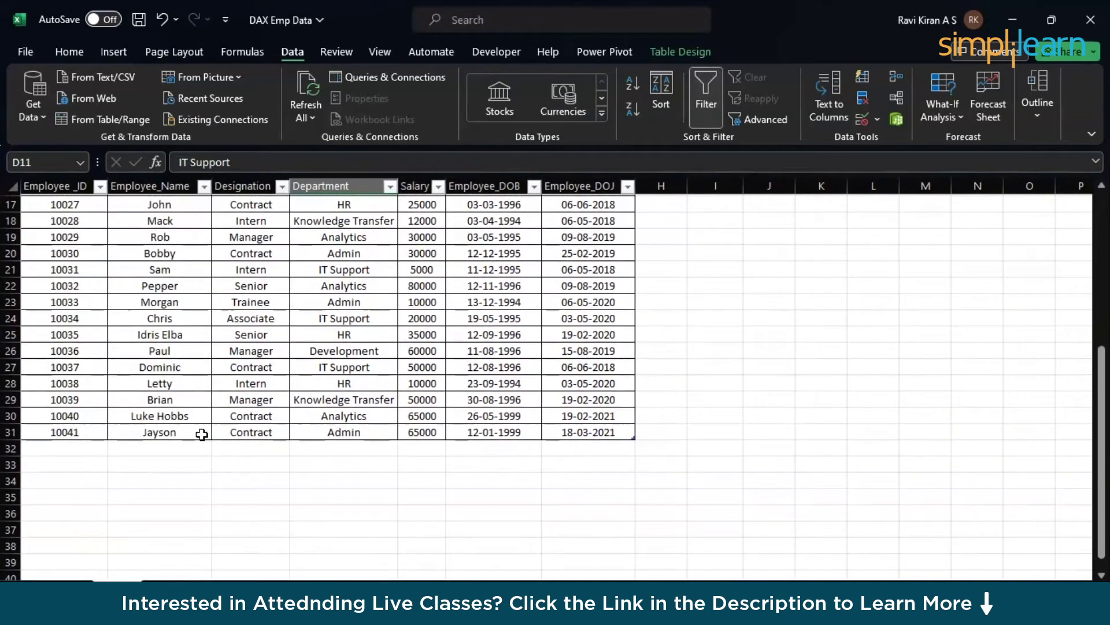
scroll(202, 434, "up", 3)
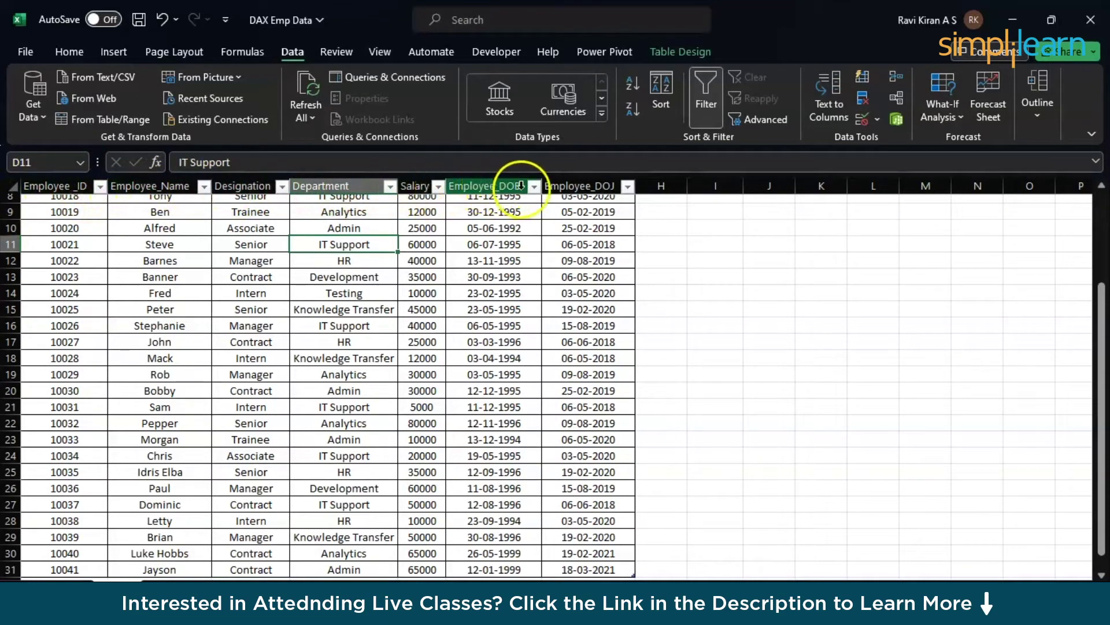
scroll(440, 351, "down", 1)
scroll(439, 351, "down", 2)
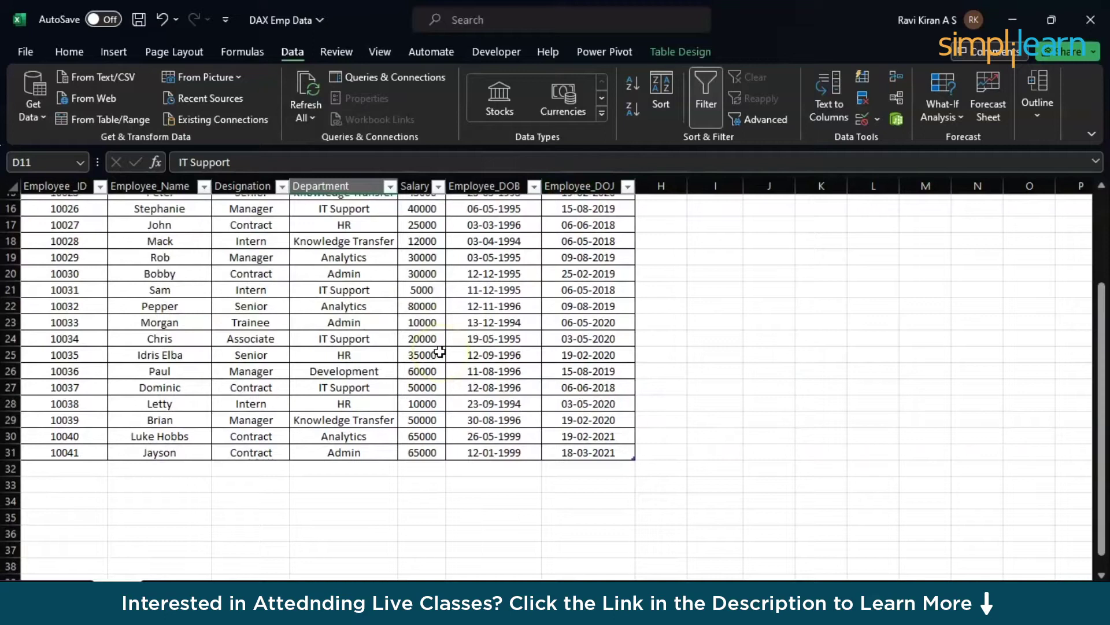
scroll(440, 351, "up", 3)
scroll(439, 351, "down", 2)
scroll(440, 351, "up", 5)
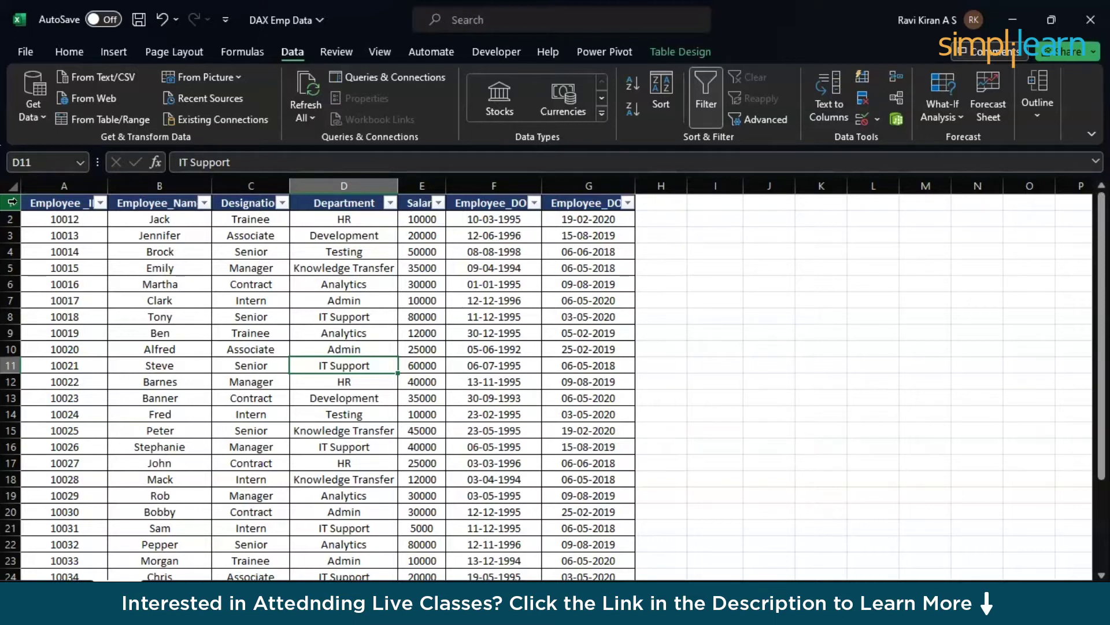
Freeze panes at the table's header row from the View tab
left_click(379, 50)
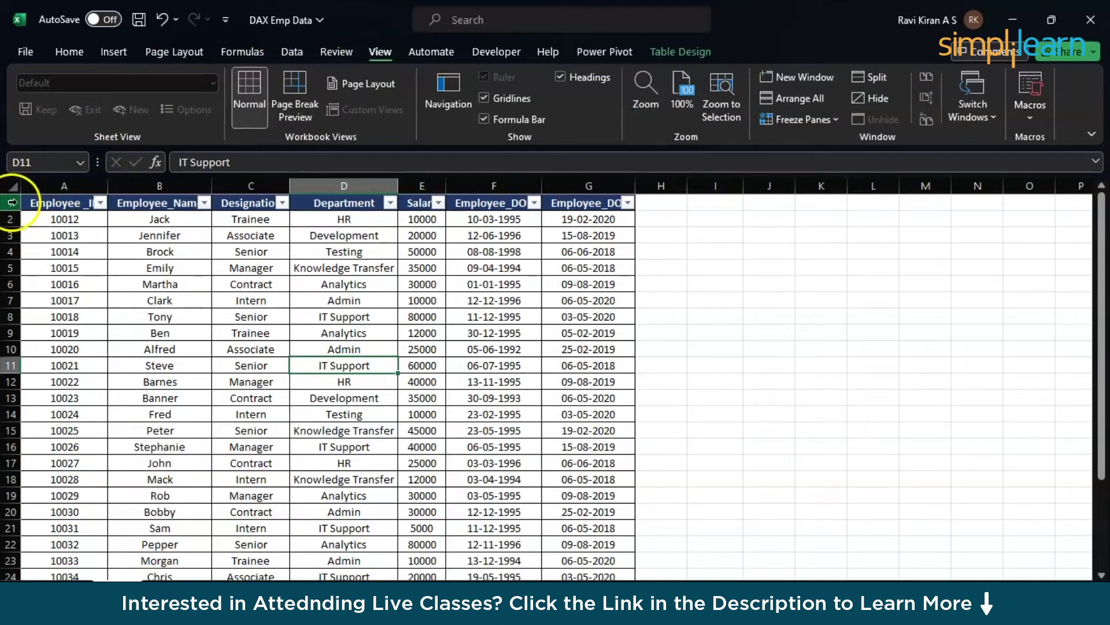
left_click(12, 201)
left_click(798, 119)
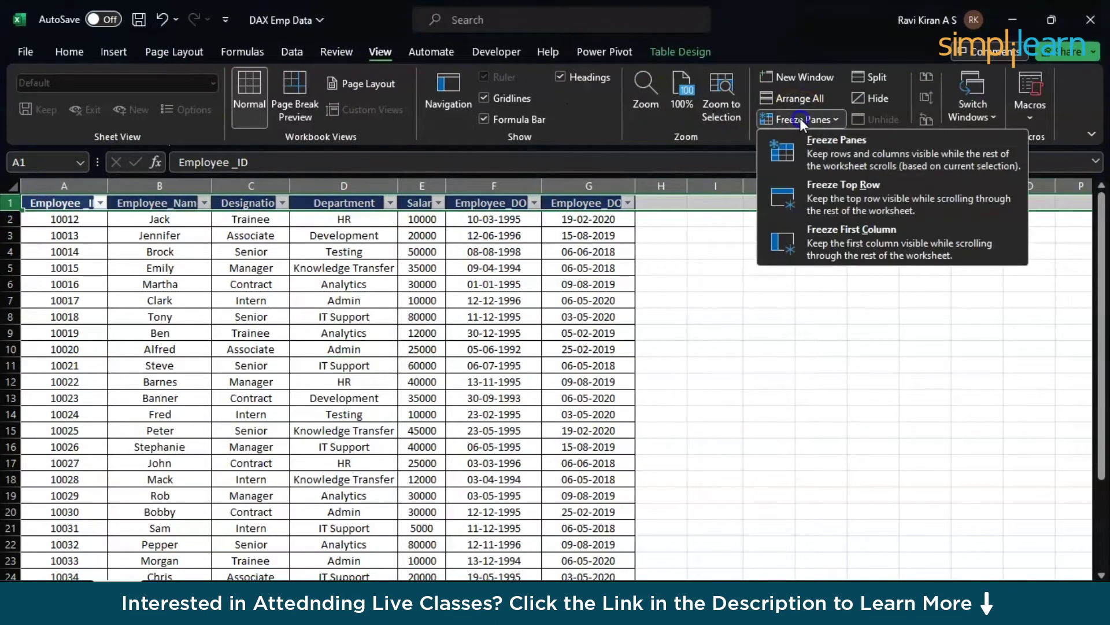
left_click(814, 185)
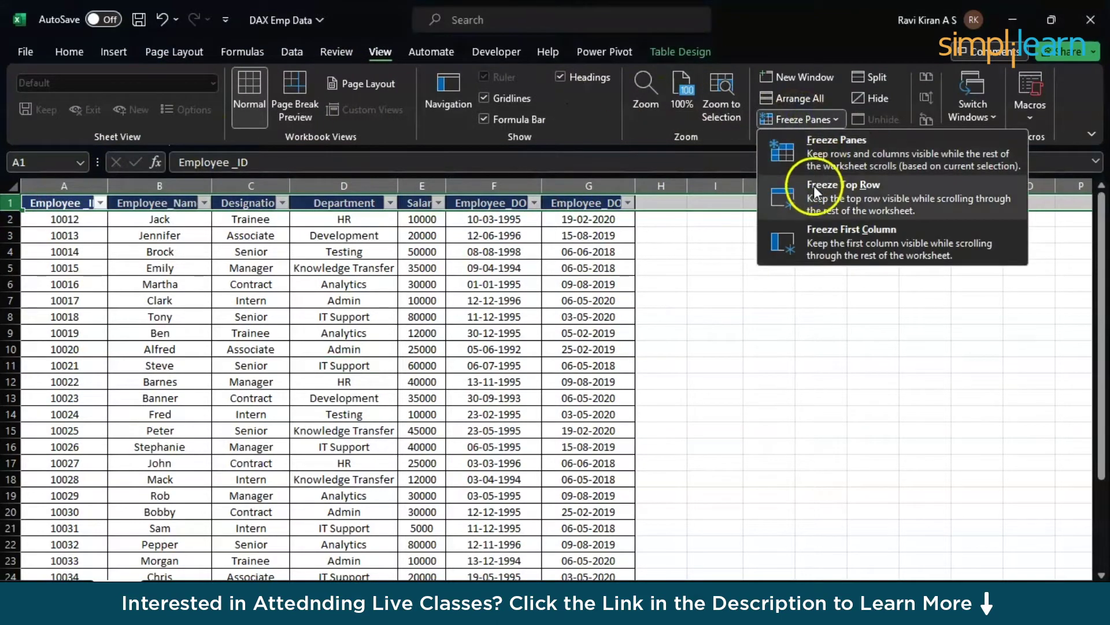
left_click(797, 254)
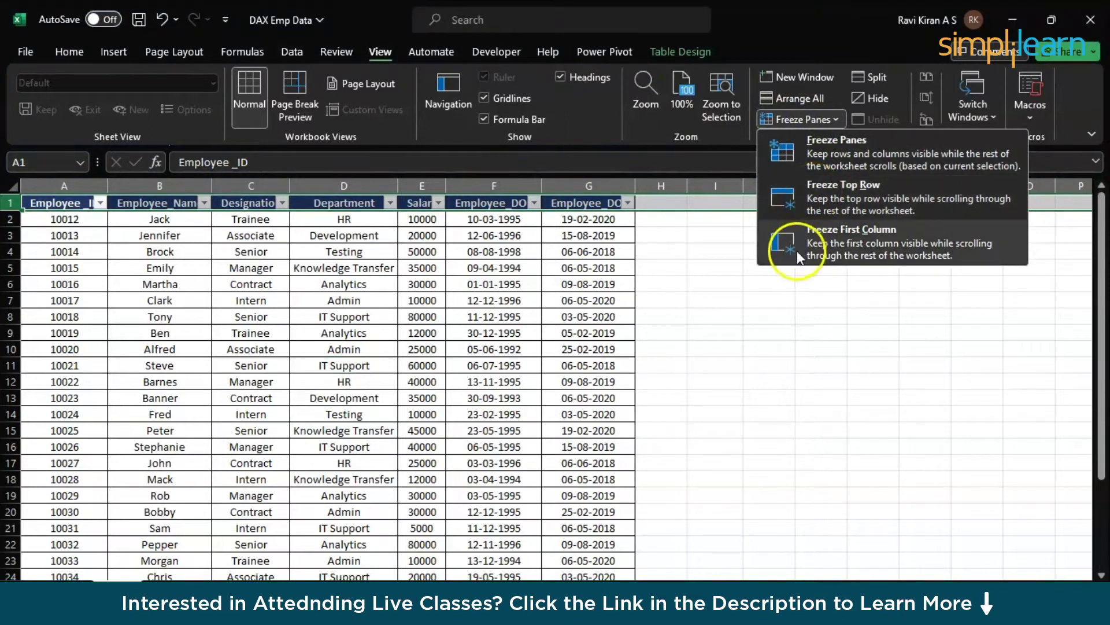
left_click(840, 164)
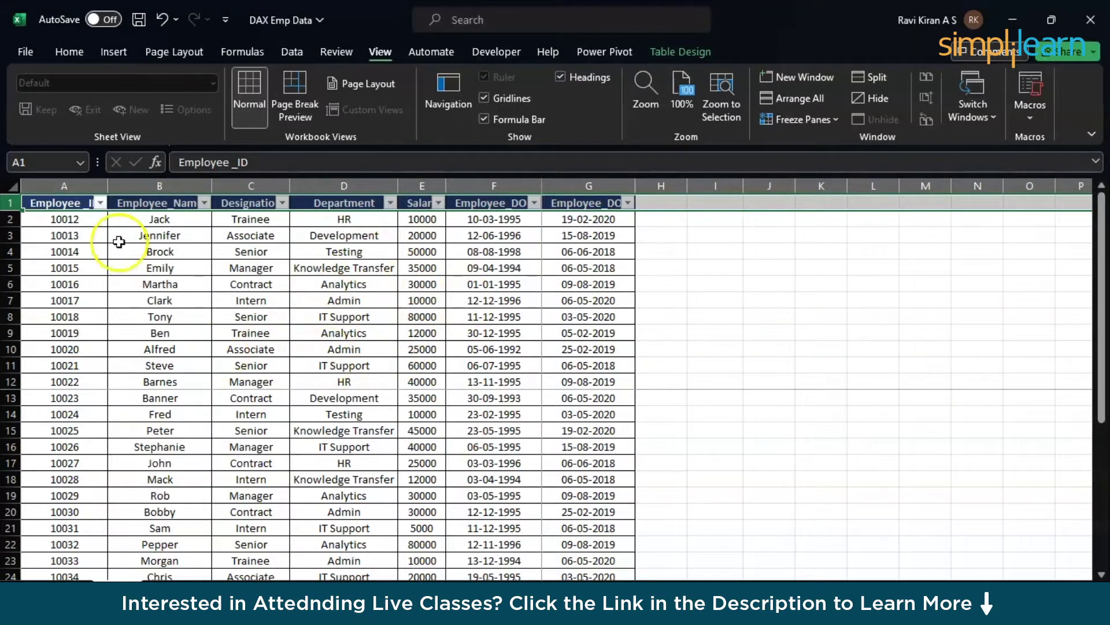
Unfreeze the panes, freeze them at the Employee_ID column, then unfreeze again
left_click(135, 254)
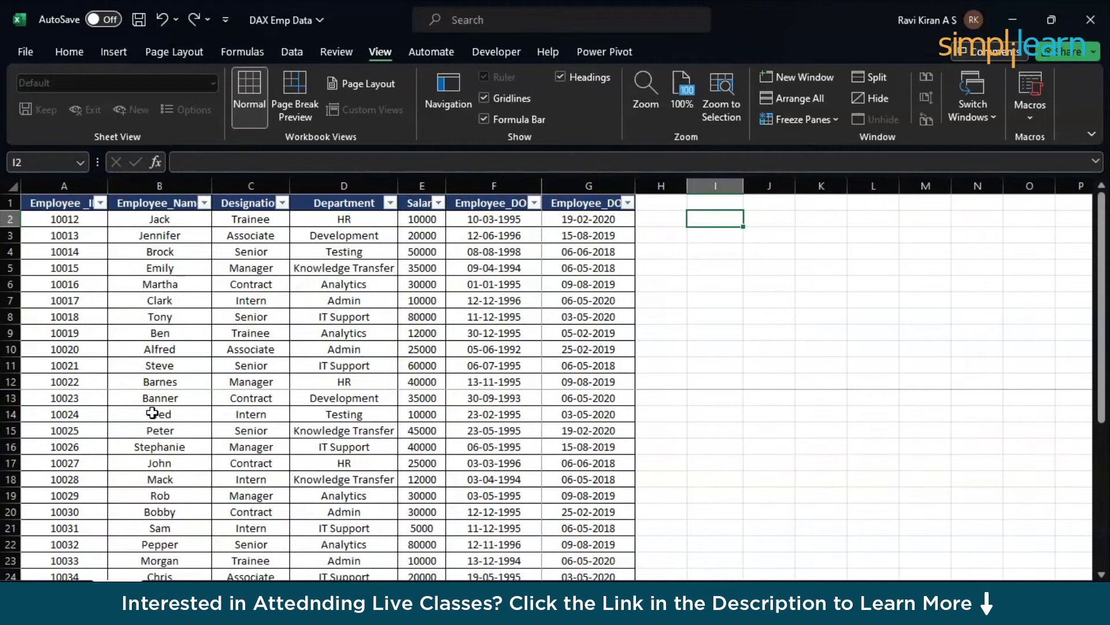
left_click(776, 119)
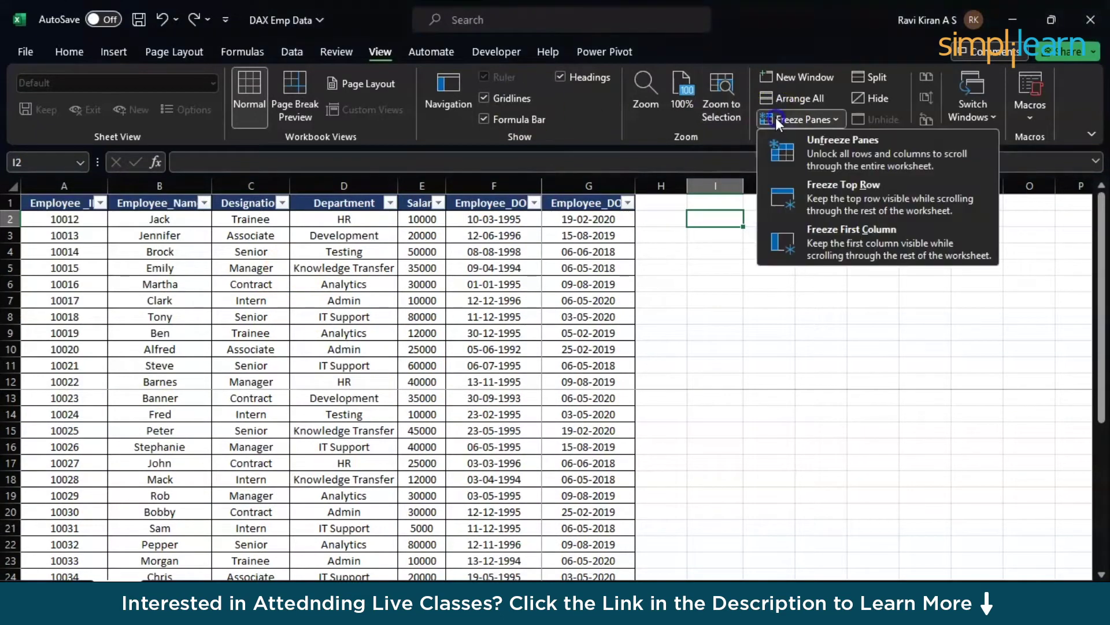
left_click(804, 140)
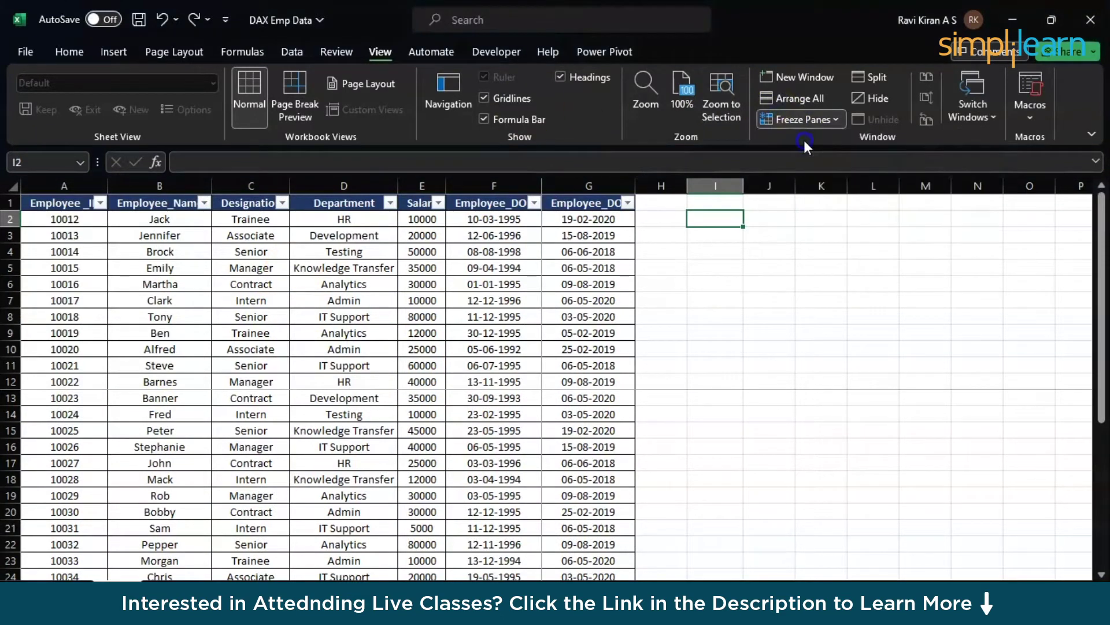
left_click(74, 183)
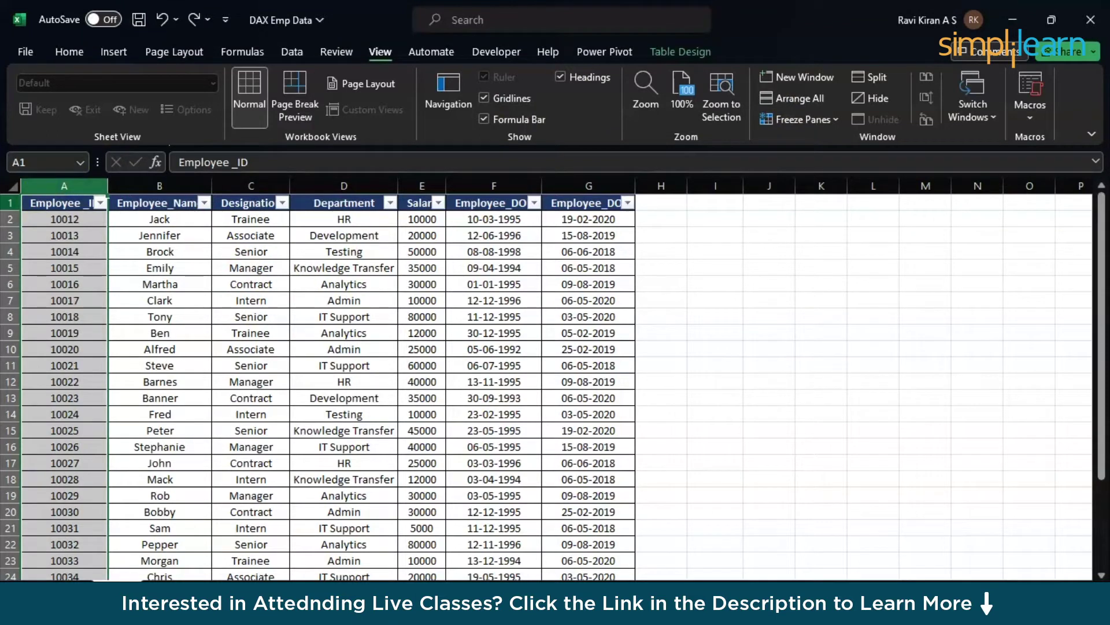
left_click(799, 119)
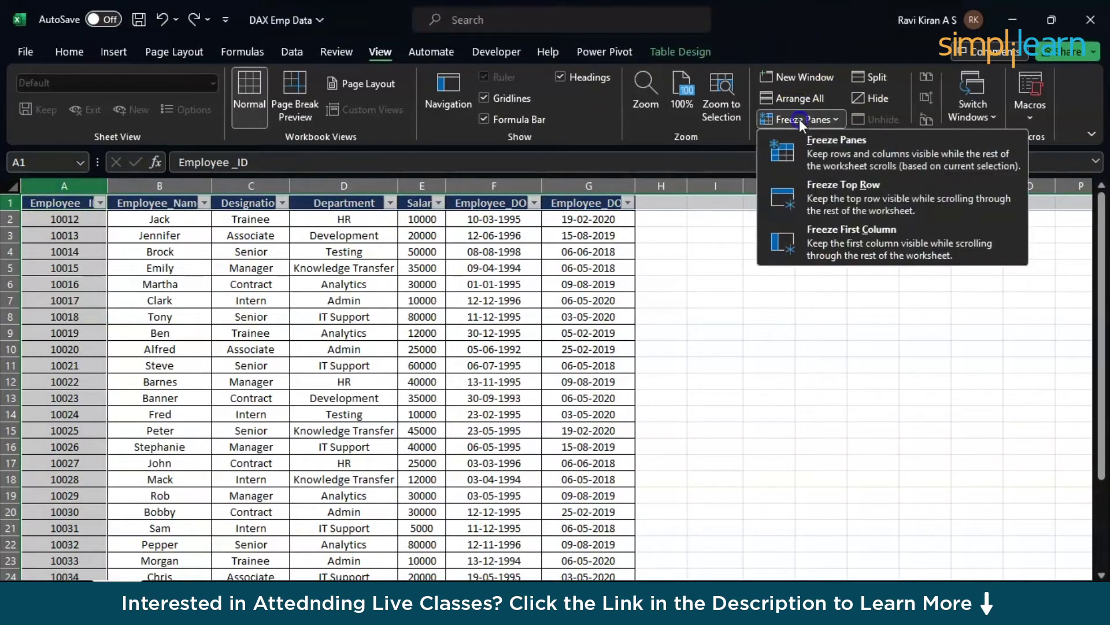
left_click(807, 138)
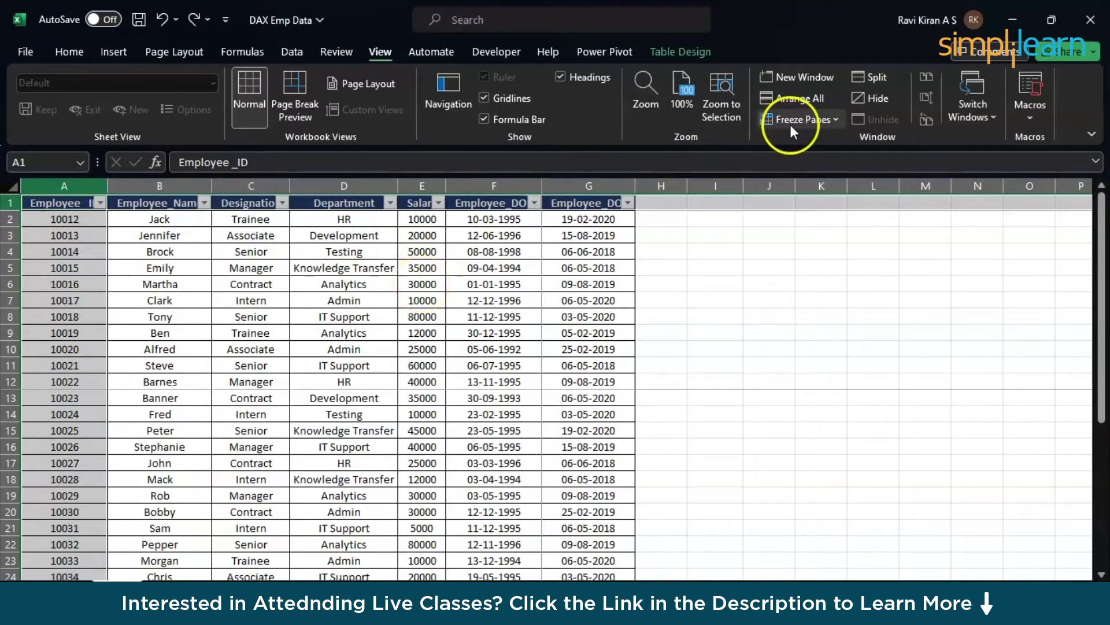
left_click(825, 116)
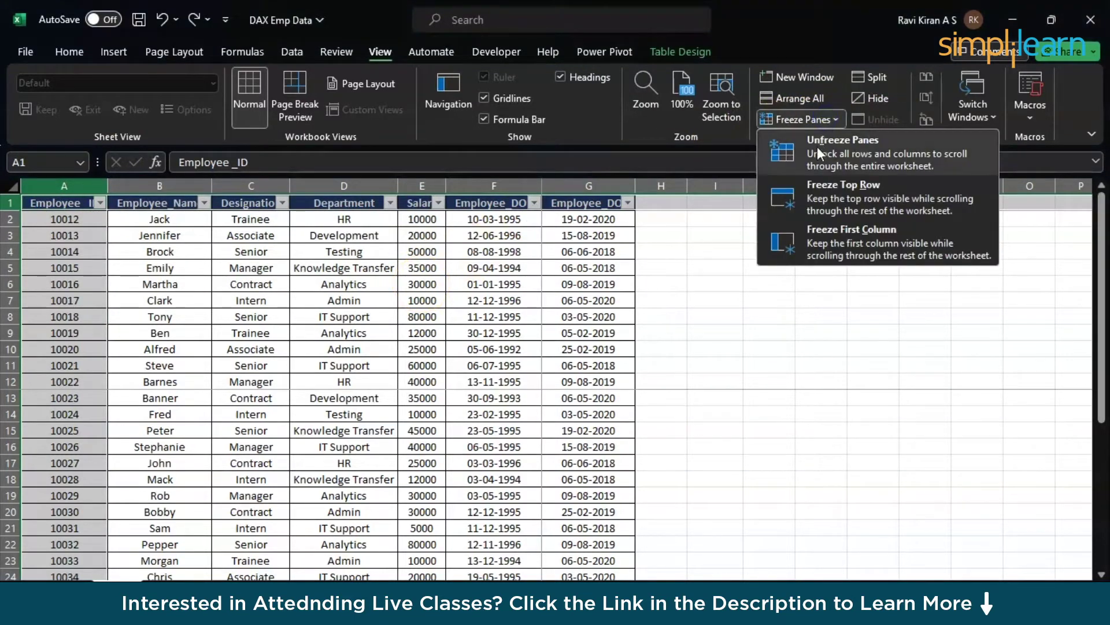
left_click(817, 147)
Apply Freeze Top Row and scroll to confirm the header stays visible
left_click(433, 419)
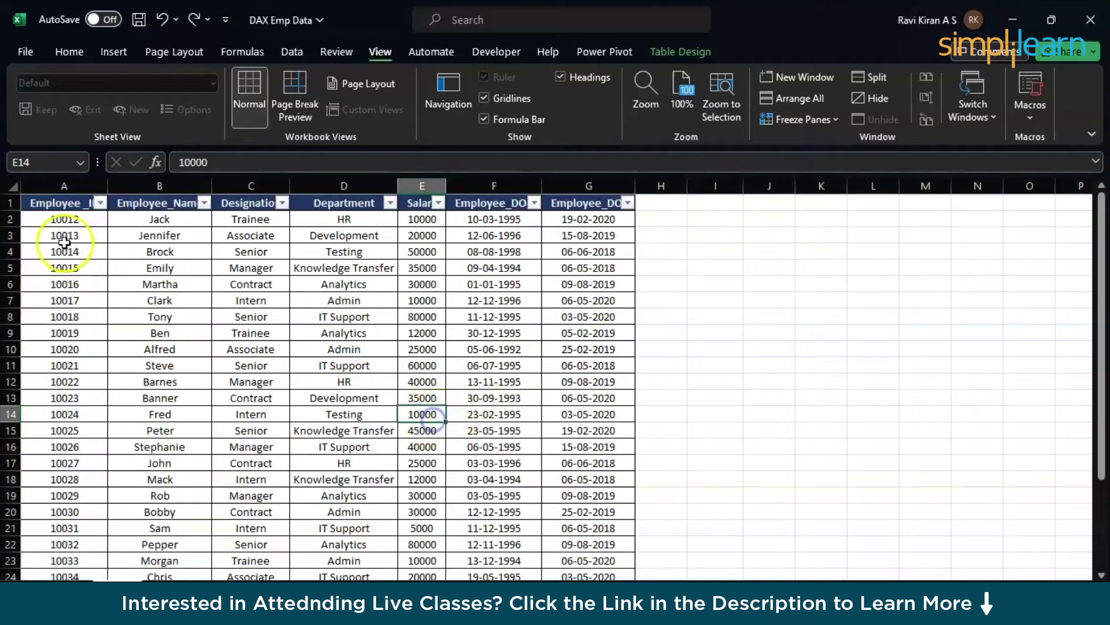
left_click(12, 204)
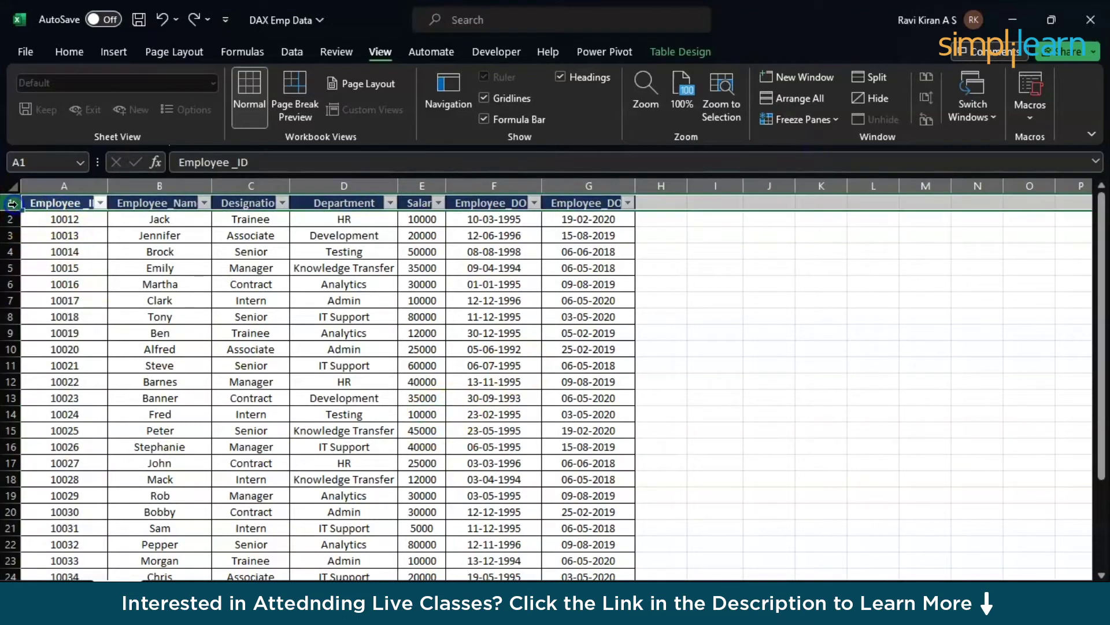
left_click(781, 118)
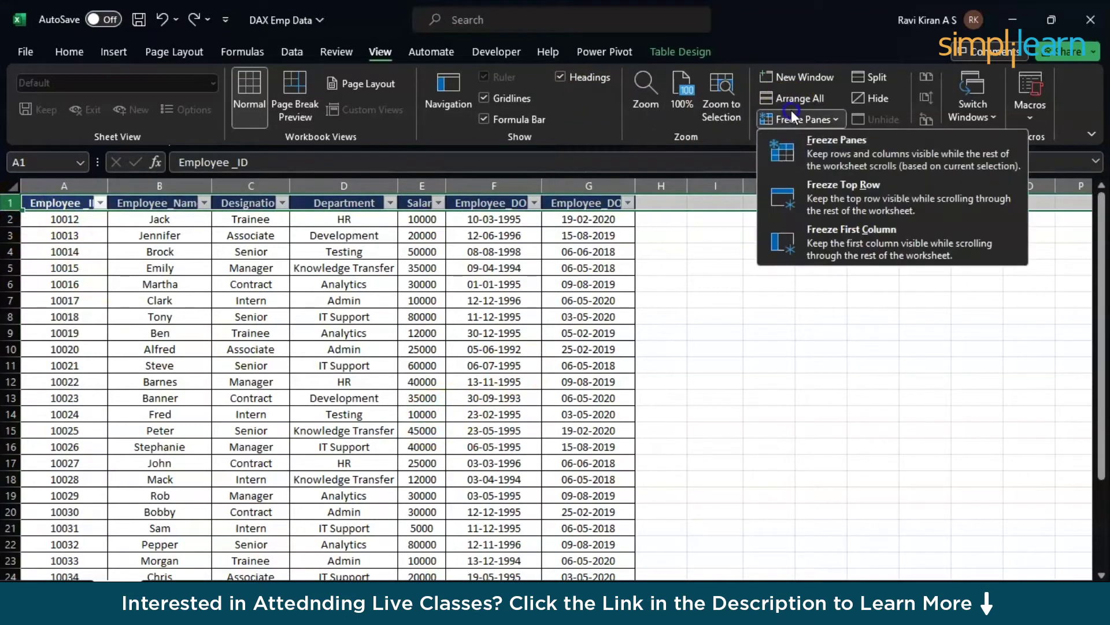
left_click(833, 201)
left_click(507, 272)
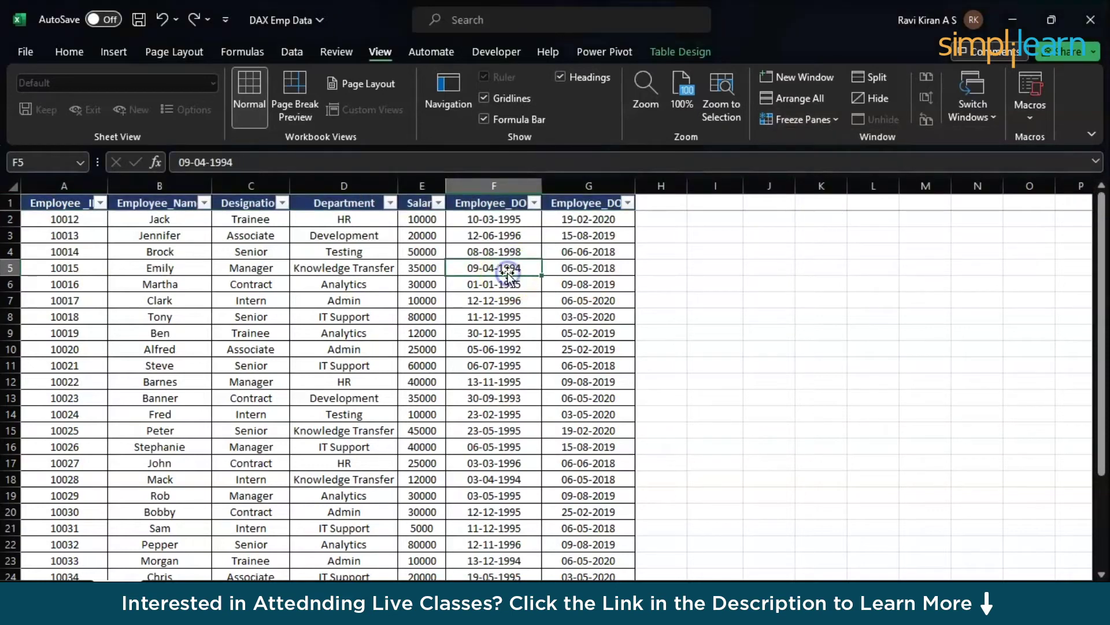
scroll(507, 272, "down", 6)
scroll(509, 276, "up", 5)
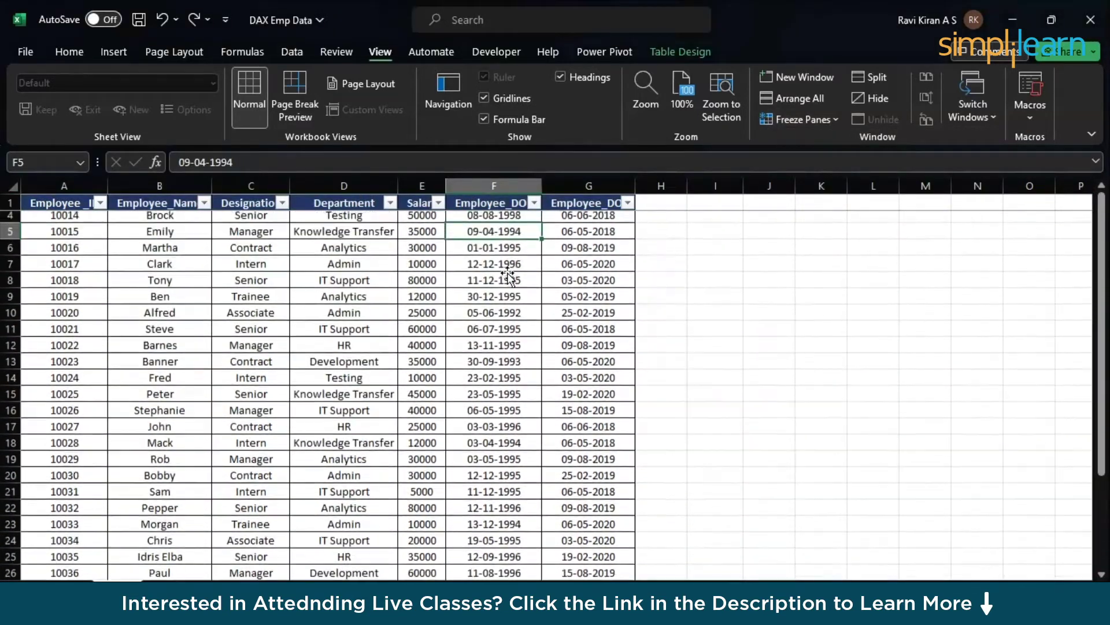
scroll(508, 276, "up", 1)
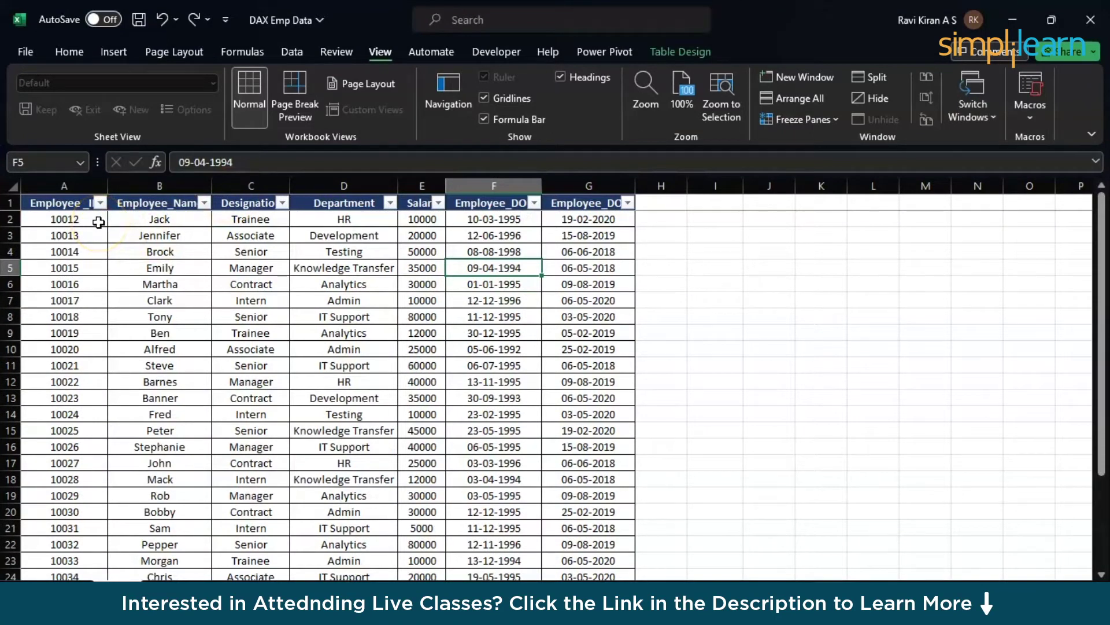
Jump with Ctrl+arrow keys between the last row, the header, and the last and first columns
left_click(99, 222)
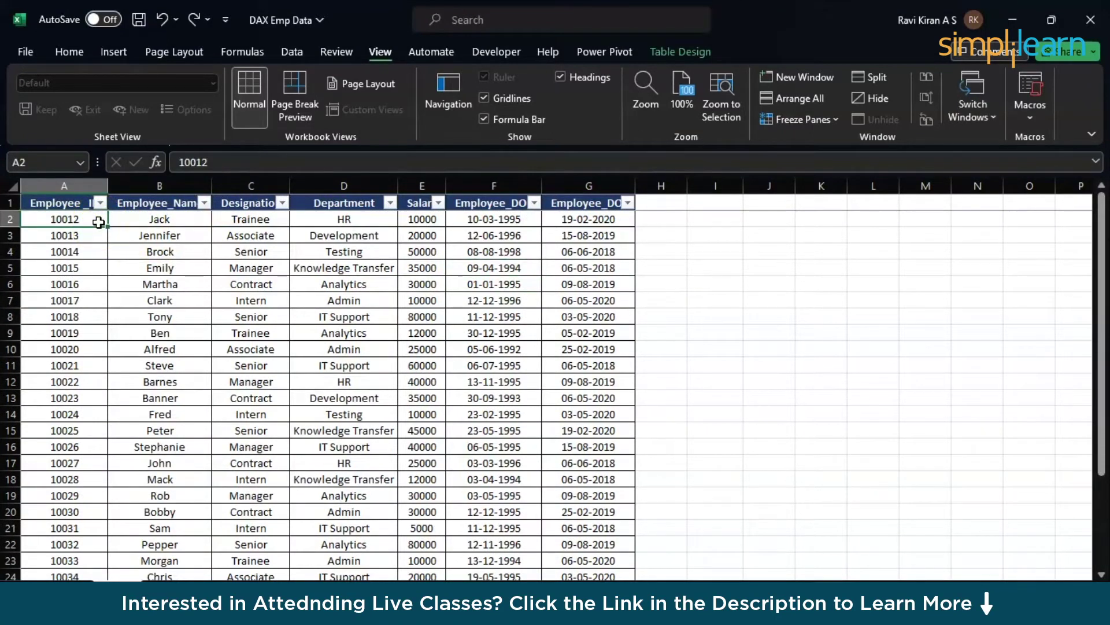
key("Down")
key("Down")
key("Down")
key("Down")
key("Down")
key("Down")
key("Down")
key("Down")
key("Down")
key("Down")
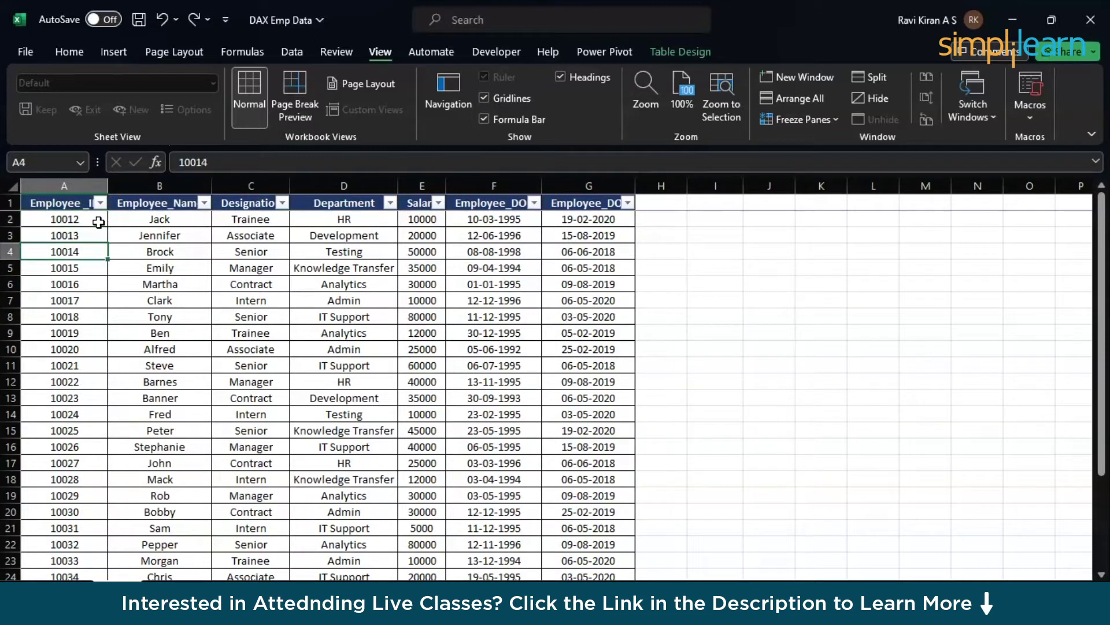
key("Down")
key("Down")
key("Down")
key("Down")
key("Down")
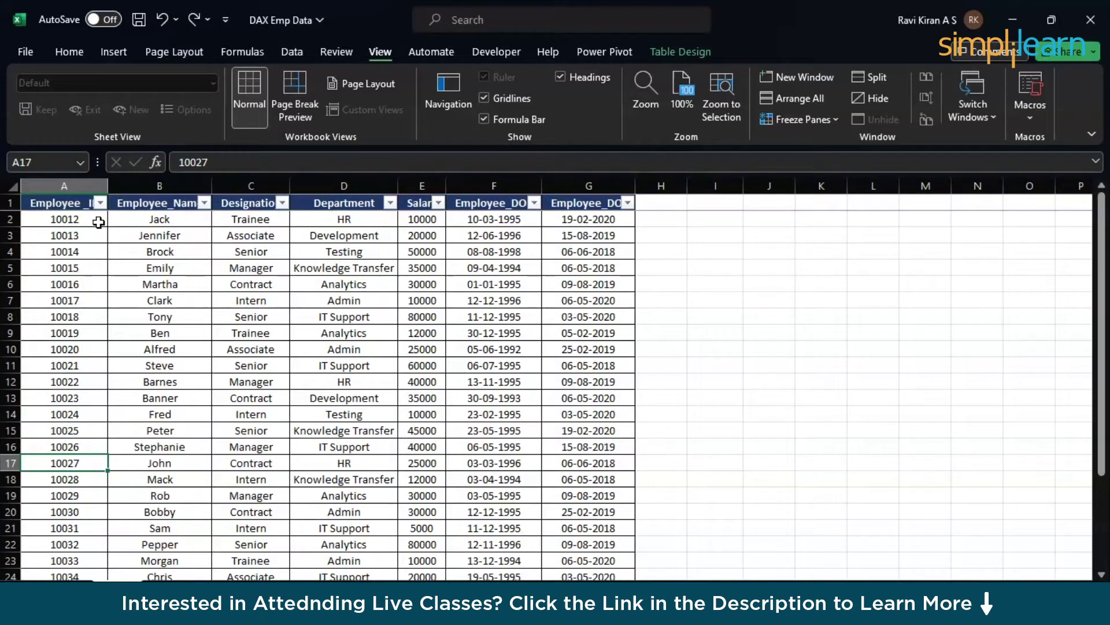
key("ctrl+Down")
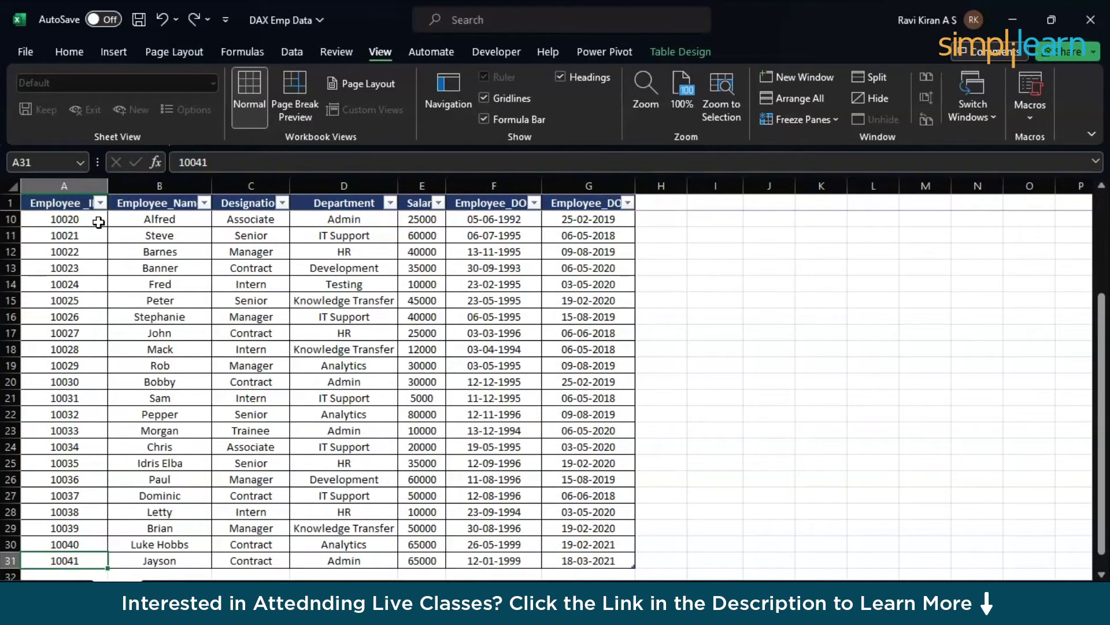
scroll(98, 222, "down", 3)
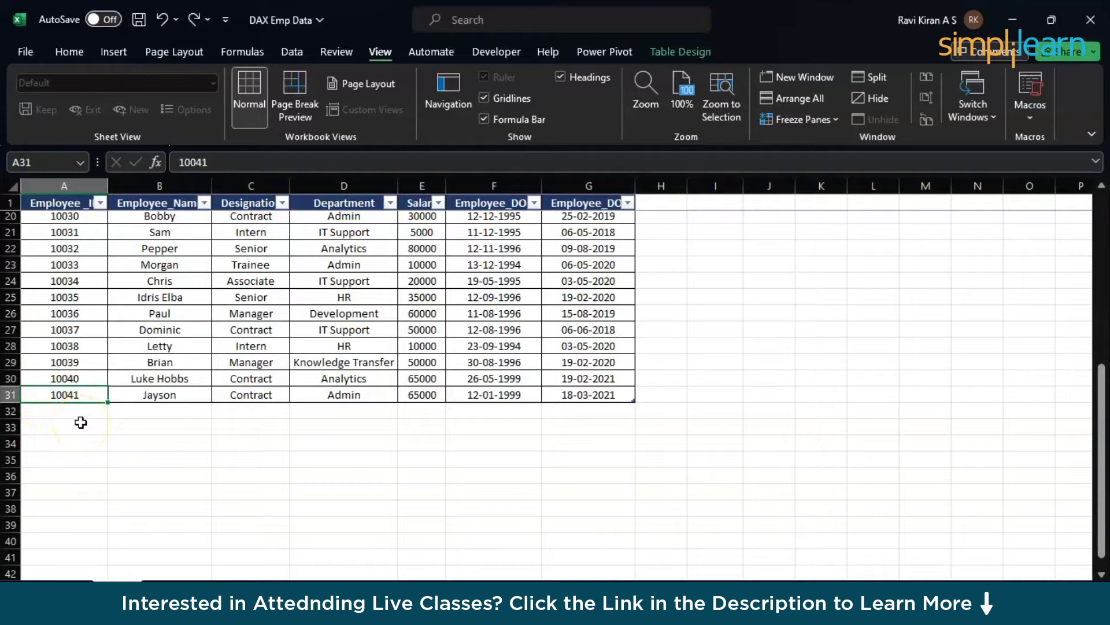
key("ctrl+Up")
scroll(80, 422, "up", 6)
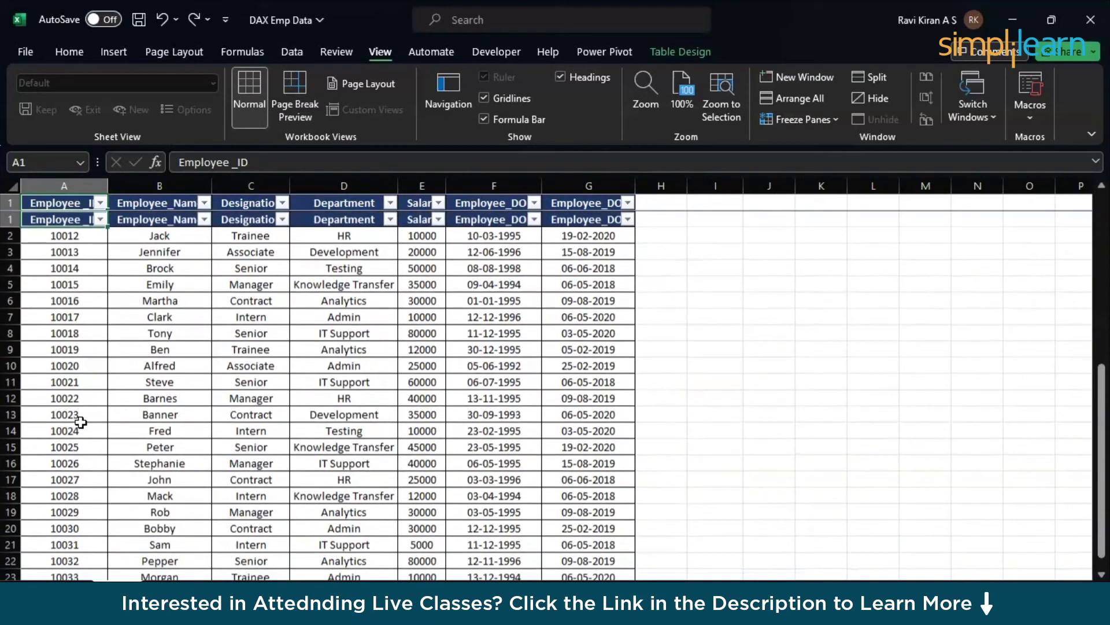
key("ctrl+Right")
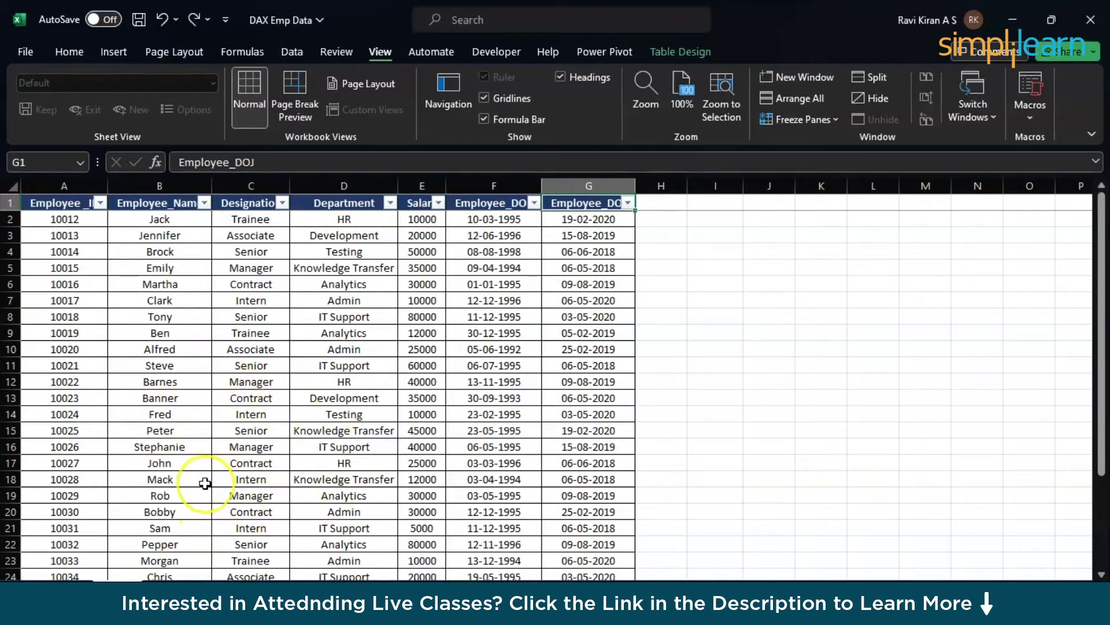
key("ctrl+Left")
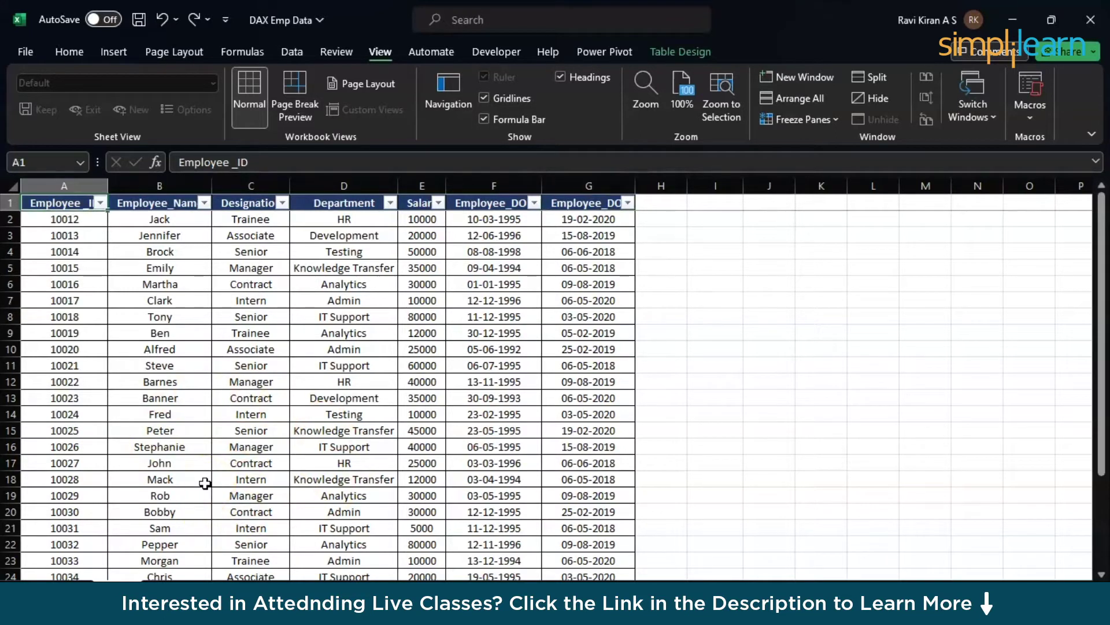
Select the Employee_IDs from 10012 in A2 down to the last row with Ctrl+Shift+Down
left_click(85, 220)
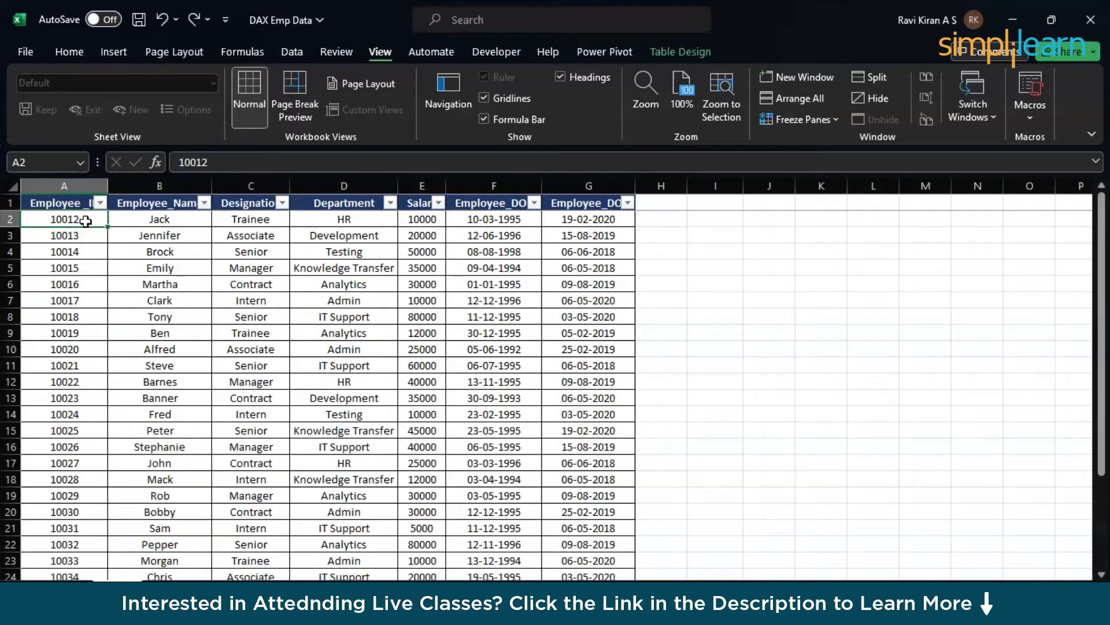
key("ctrl+shift+Down")
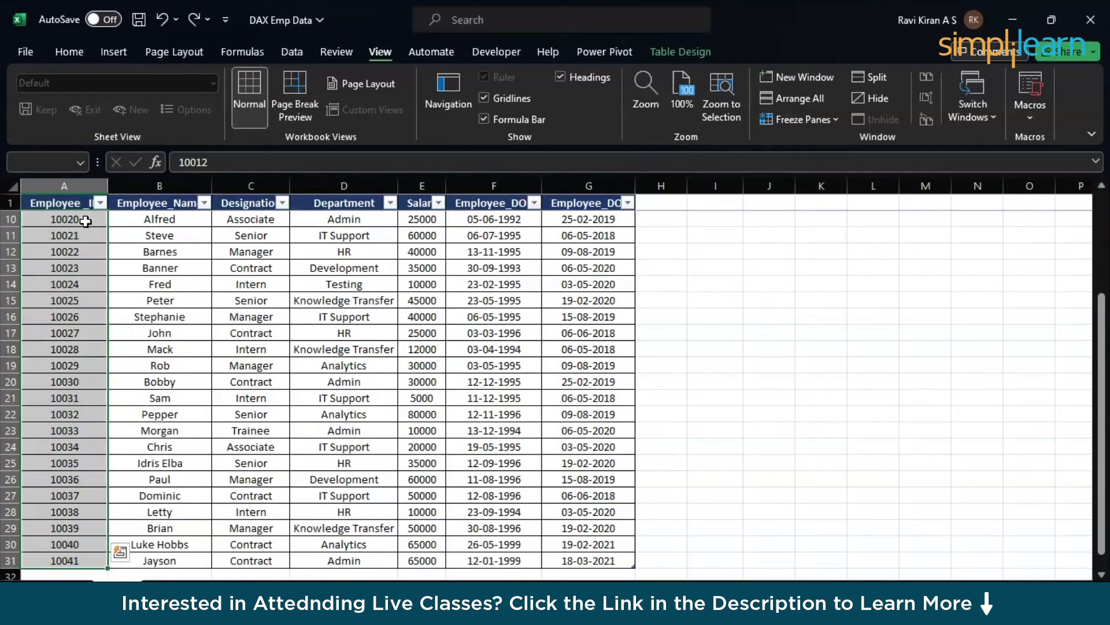
scroll(86, 221, "down", 2)
scroll(86, 222, "up", 4)
scroll(85, 222, "up", 2)
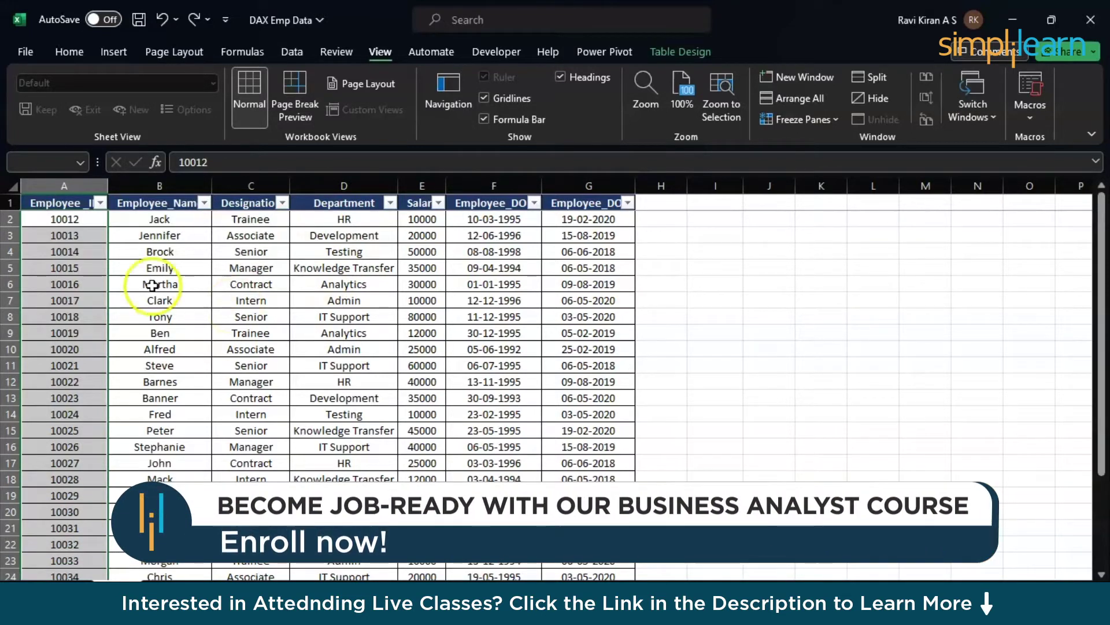
left_click(252, 352)
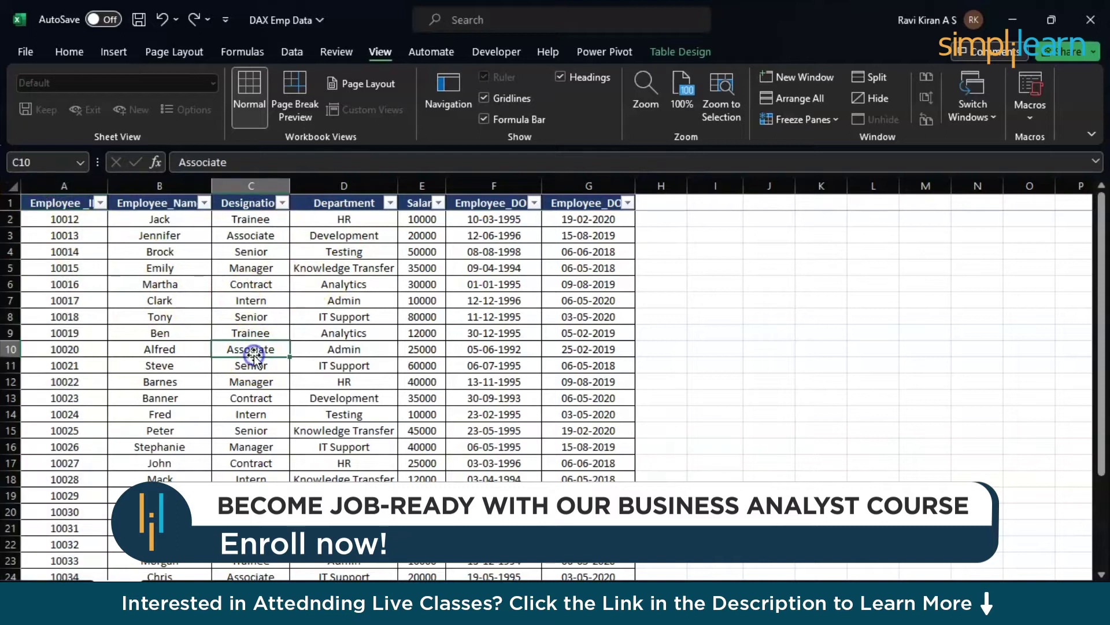
left_click(12, 187)
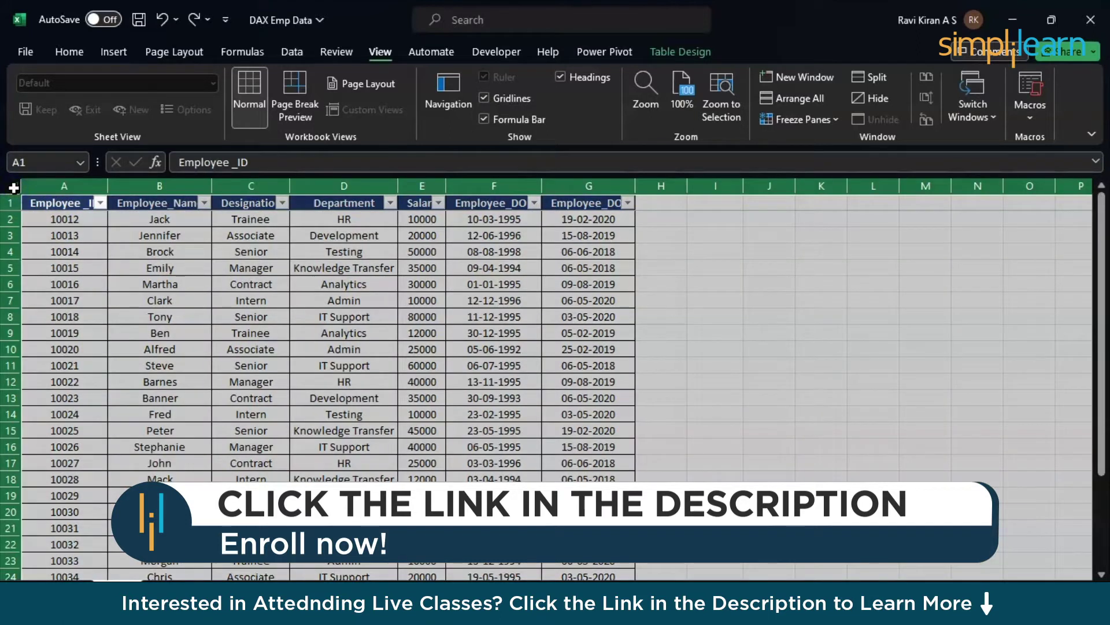
left_click(112, 287)
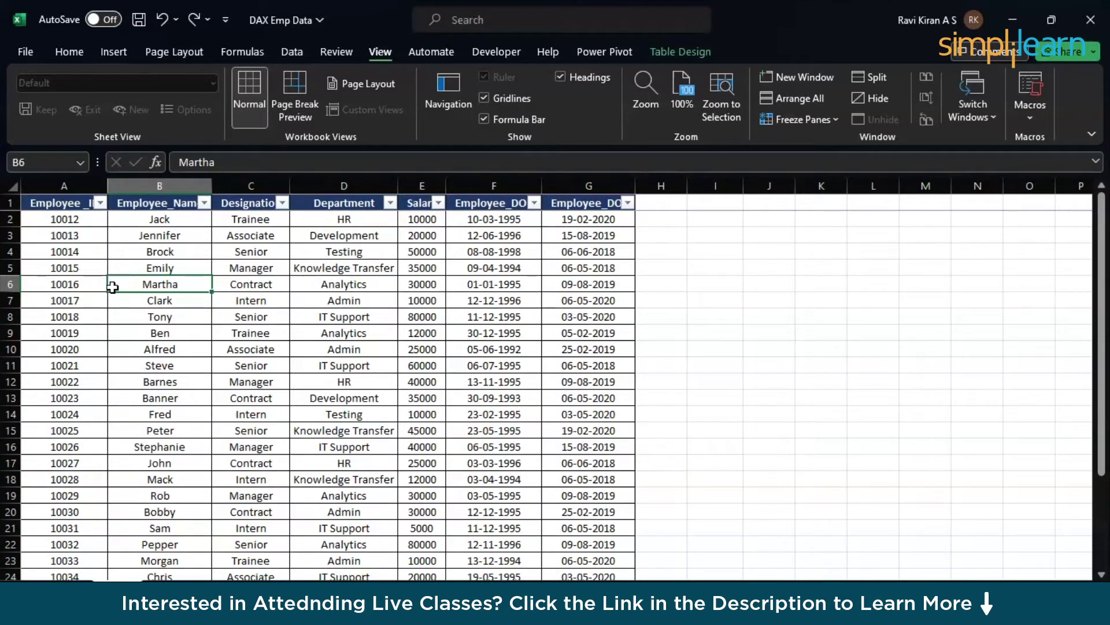
left_click(215, 322)
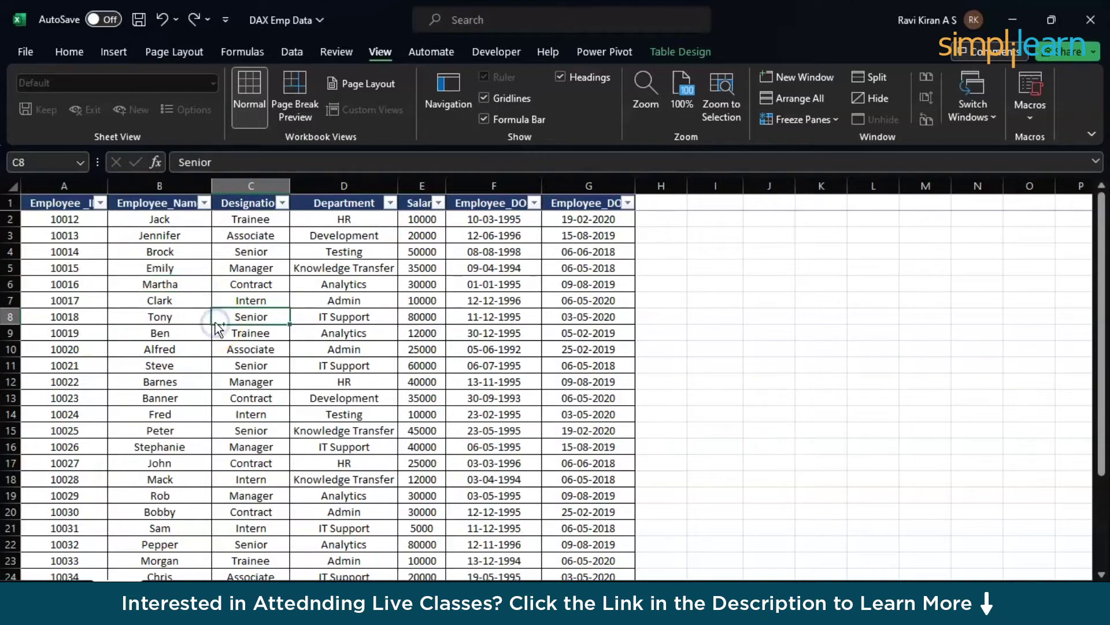
key("ctrl+a")
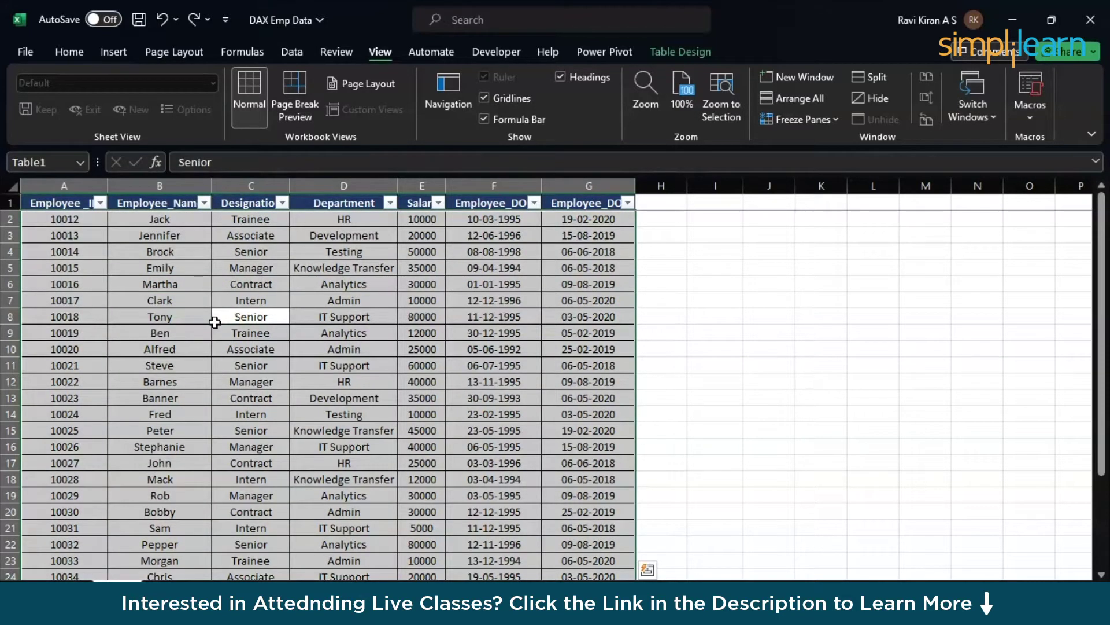
left_click(322, 365)
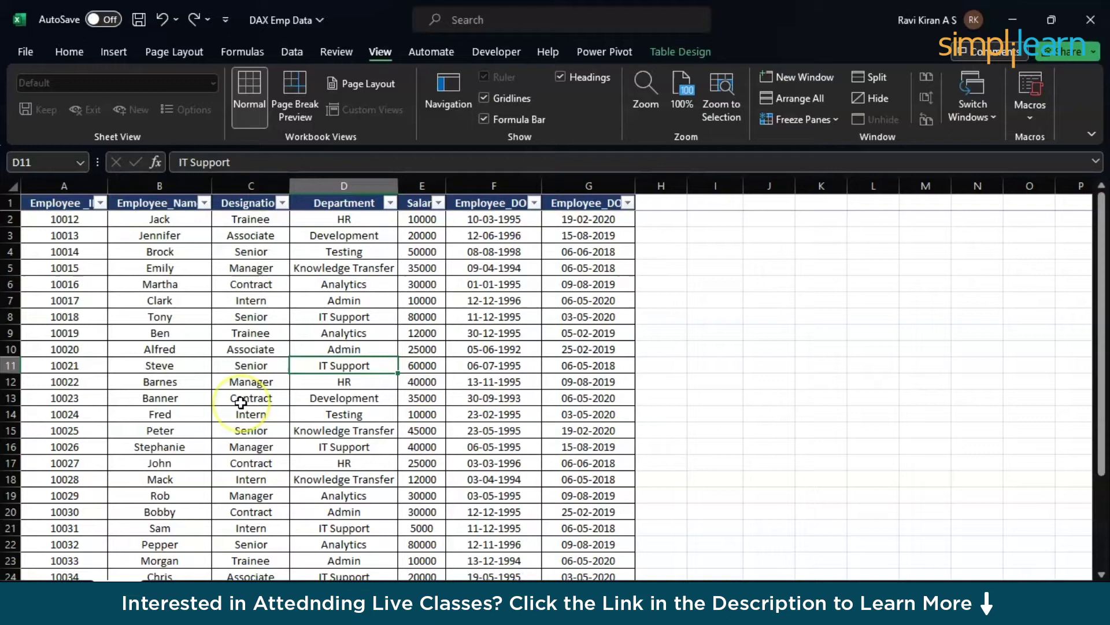
Extend the selection from A1 with Shift+arrow keys until it covers A1:F15
left_click(67, 206)
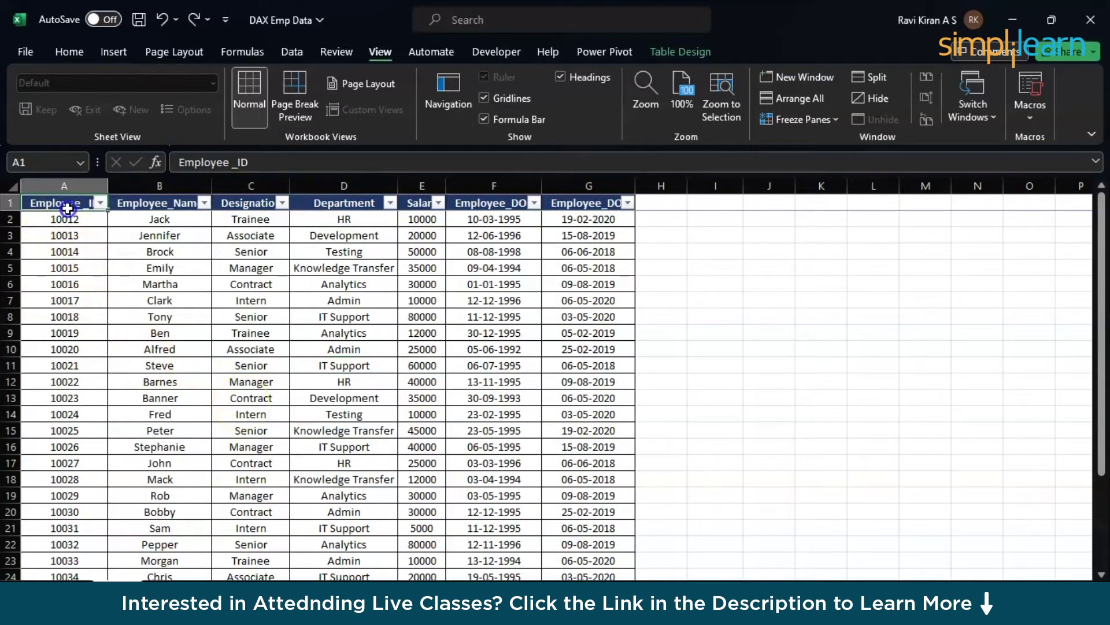
key("shift+Right")
key("shift+Right")
key("shift+Right")
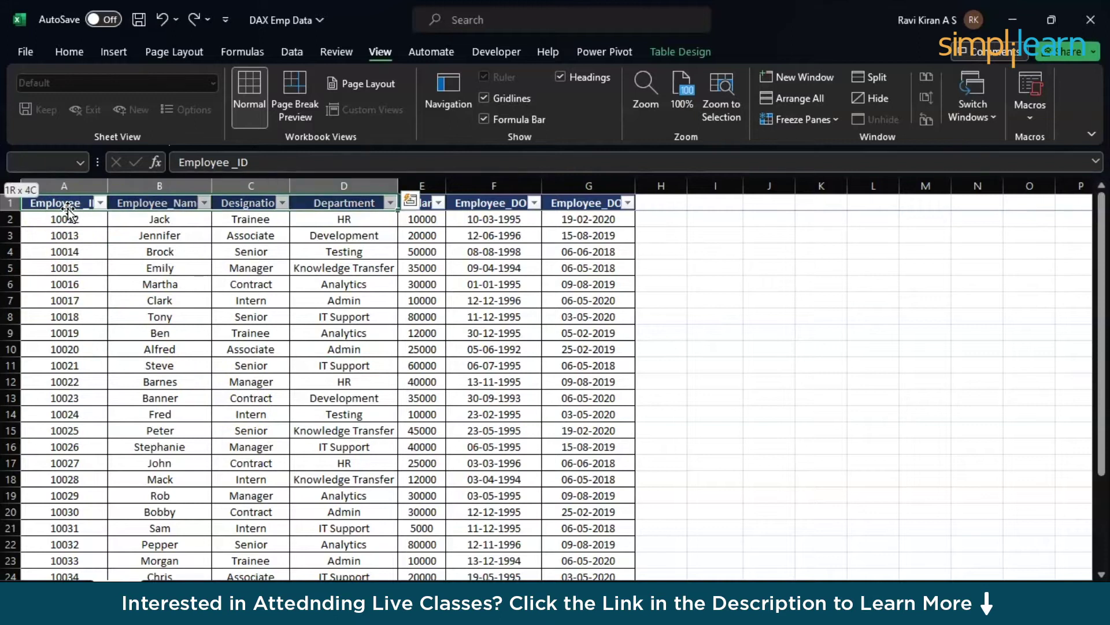
key("shift+Down")
key("shift+Down")
key("shift+Down")
key("shift+Down")
key("shift+Down")
key("shift+Down")
key("shift+Down")
key("shift+Down")
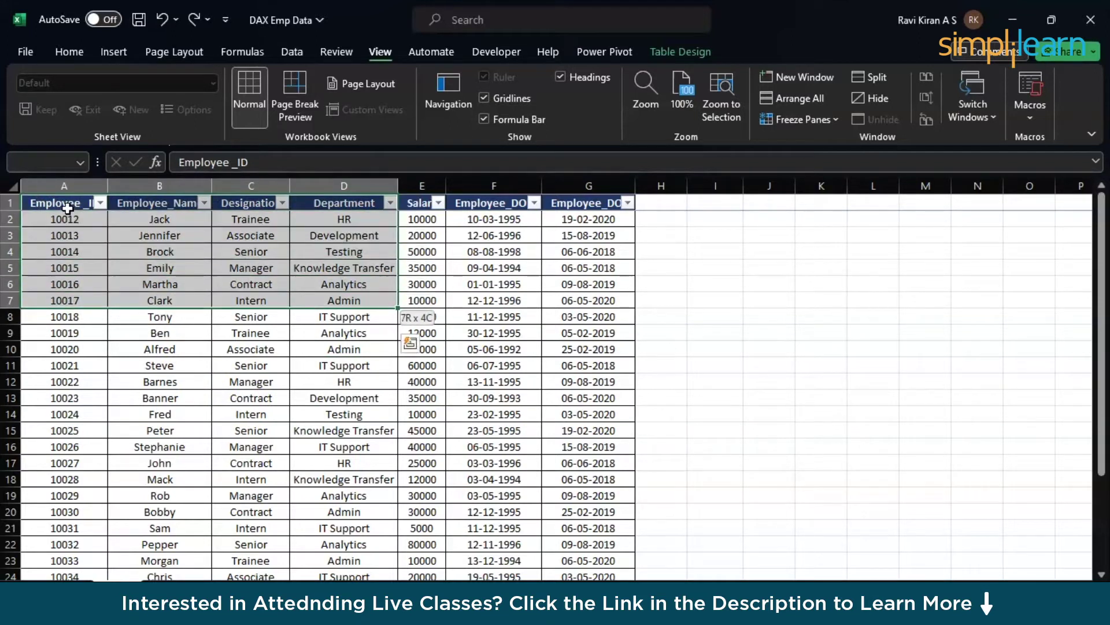
key("shift+Down")
key("shift+Right")
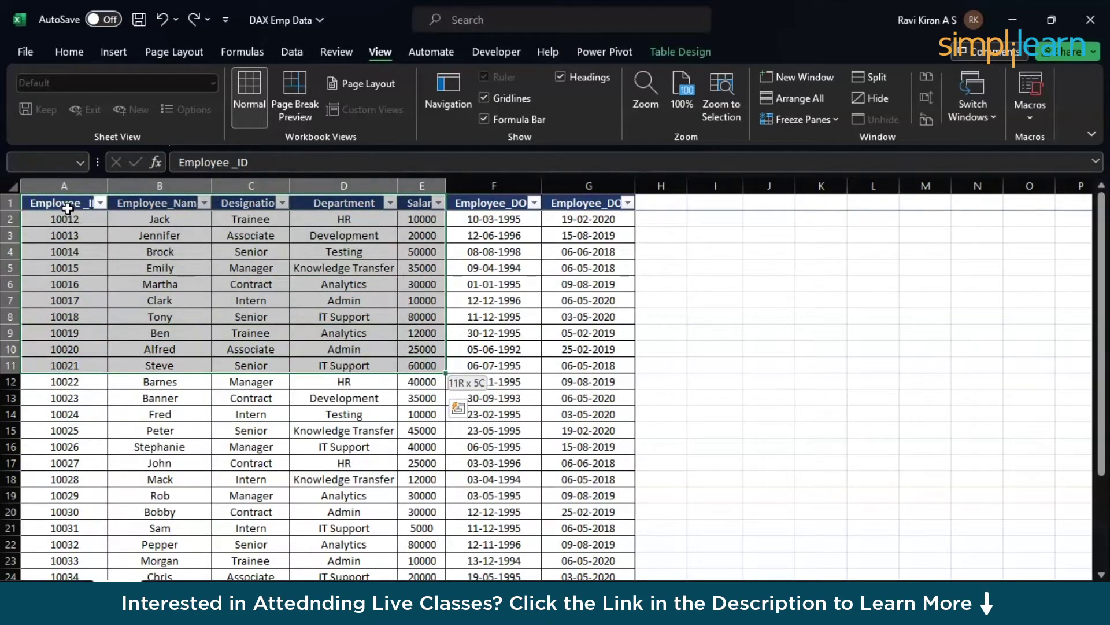
key("shift+Down")
key("shift+Right")
key("shift+Down")
key("shift+Down")
key("shift+Down")
key("shift+Down")
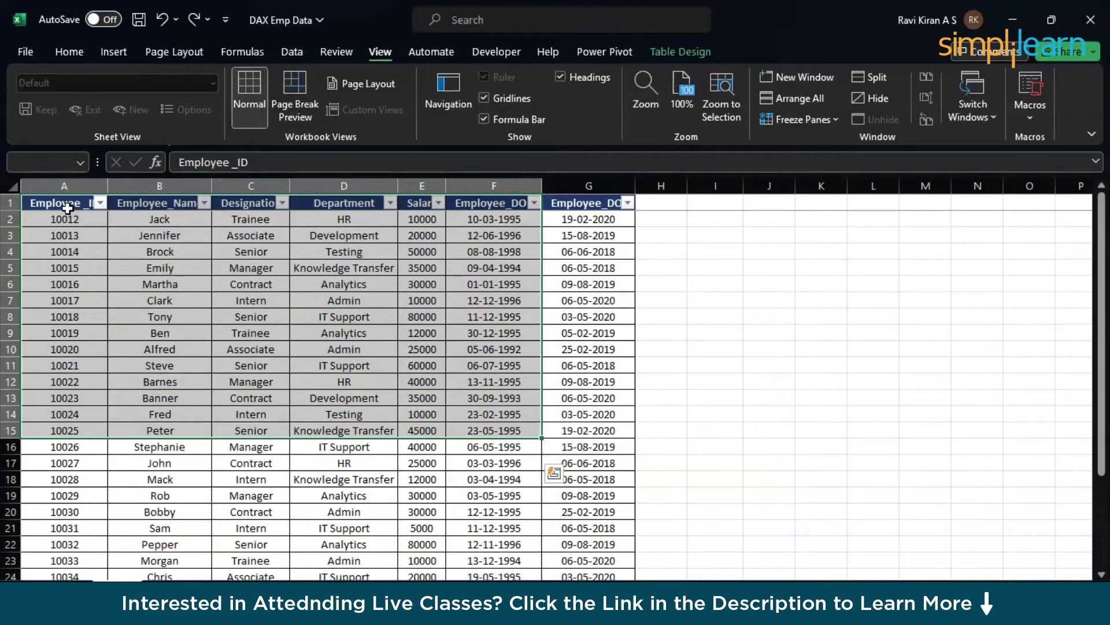
Enter ID 10042 and the name Samson in the new row 32
left_click(625, 450)
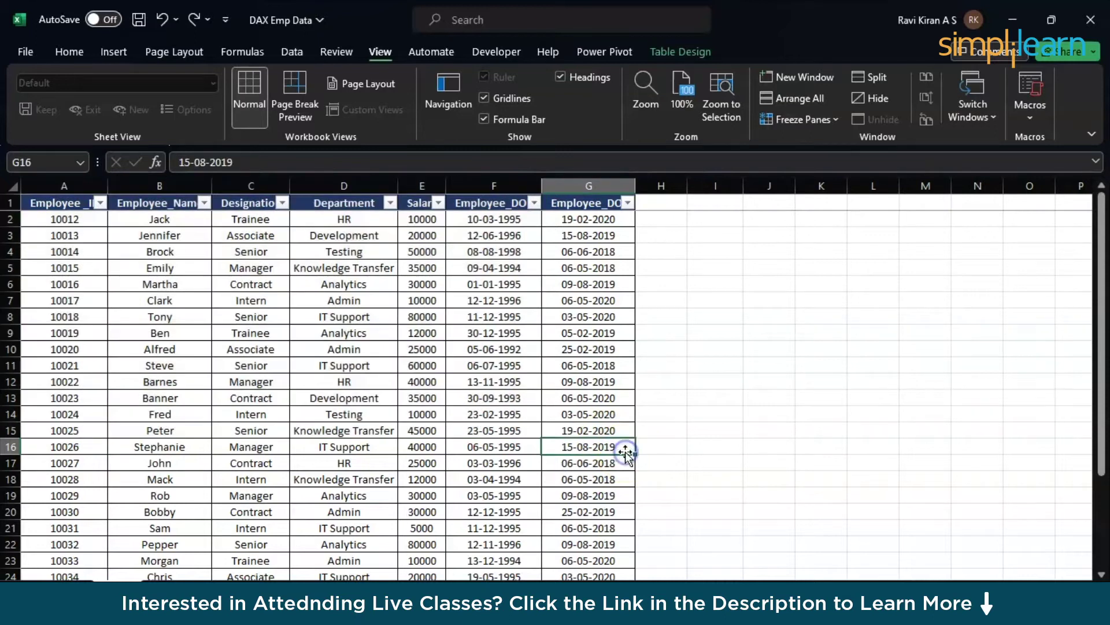
left_click(692, 428)
scroll(692, 425, "down", 7)
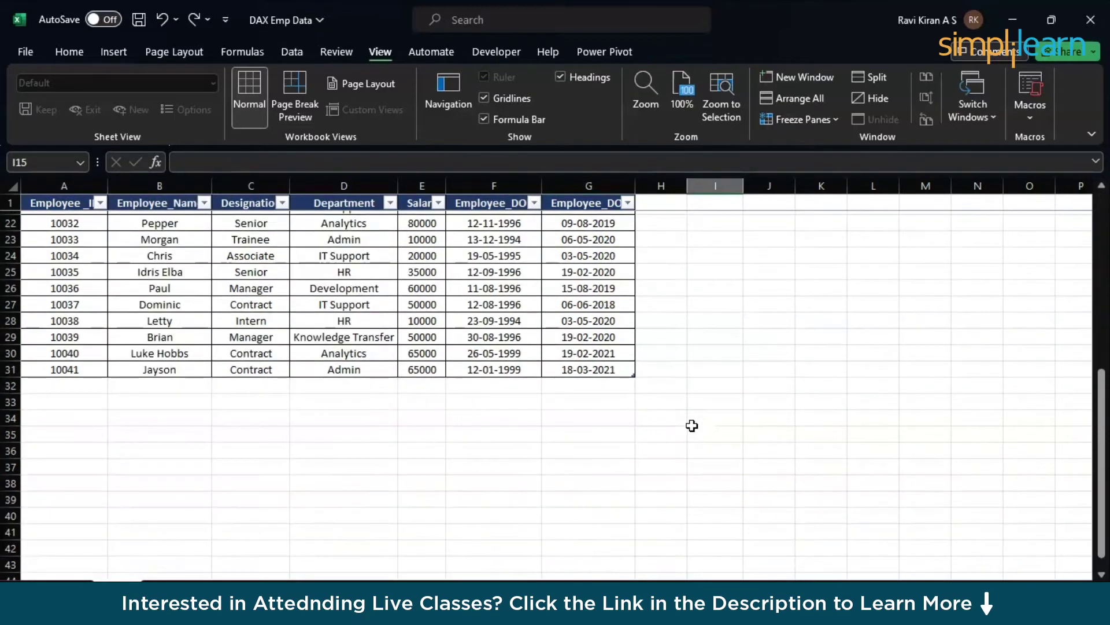
left_click(63, 386)
left_click(91, 383)
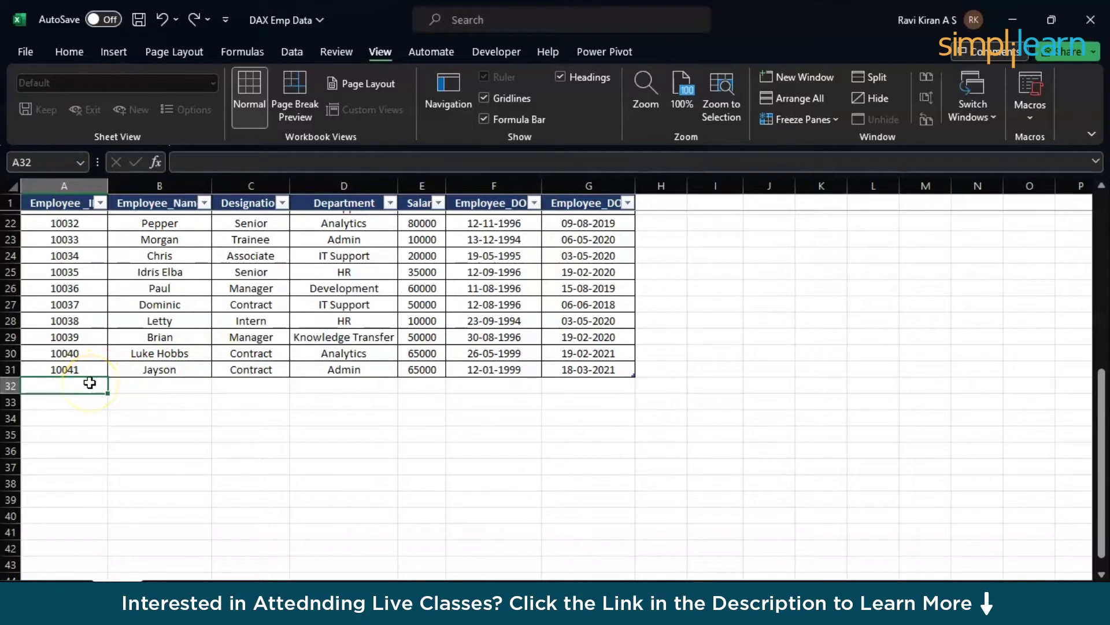
type("100")
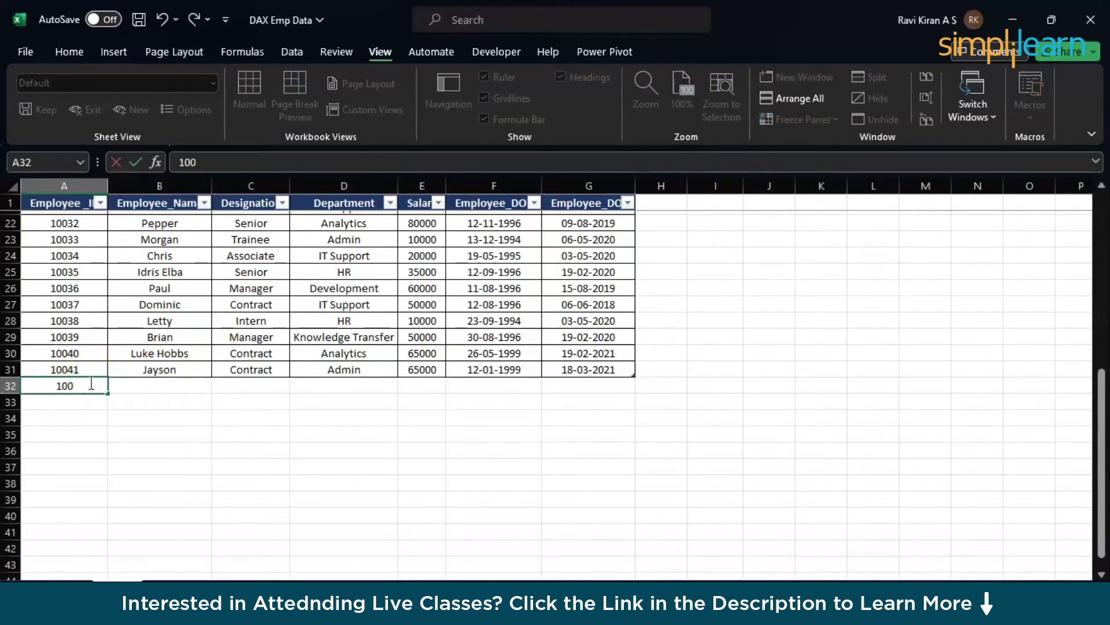
type("42")
key("Tab")
type("Sam")
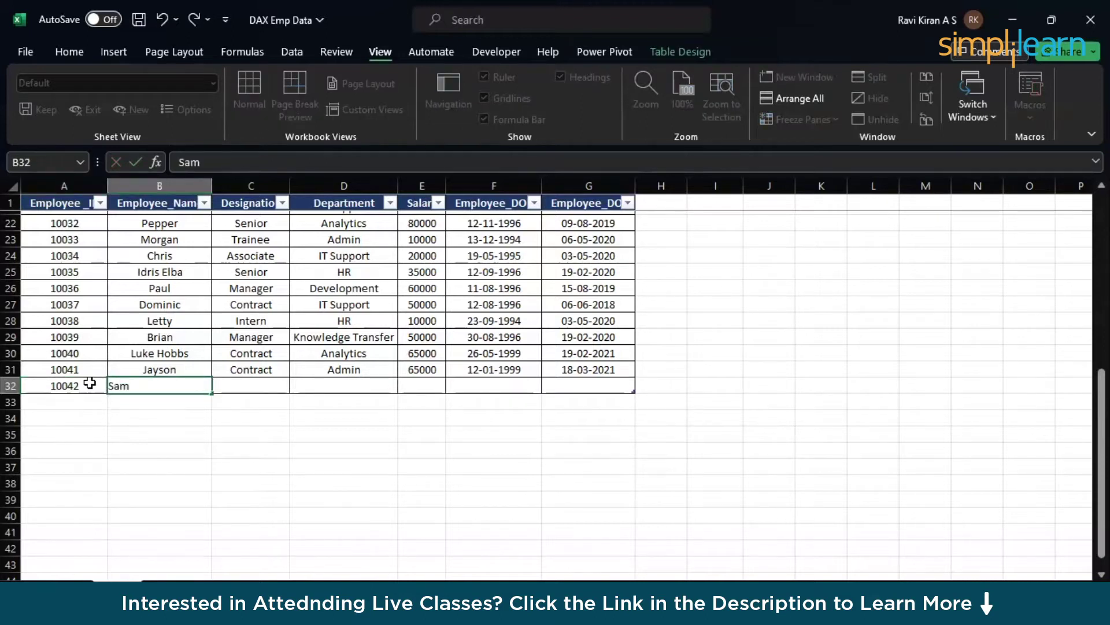
type("son")
key("Tab")
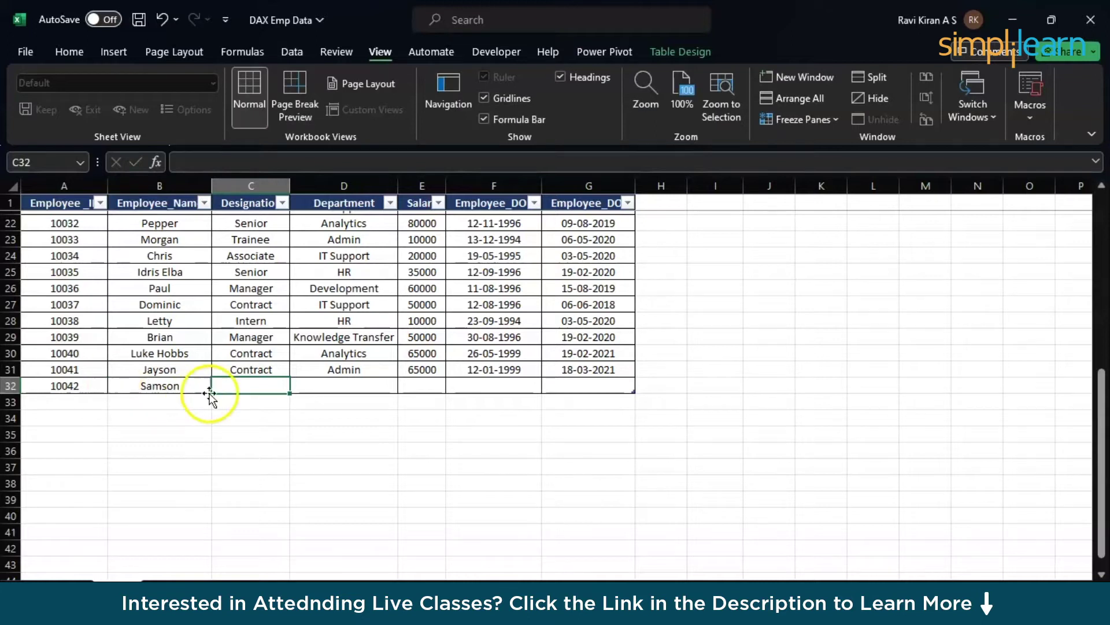
Check the existing Manager designation, then return to the new row's empty Designation cell
scroll(268, 268, "up", 7)
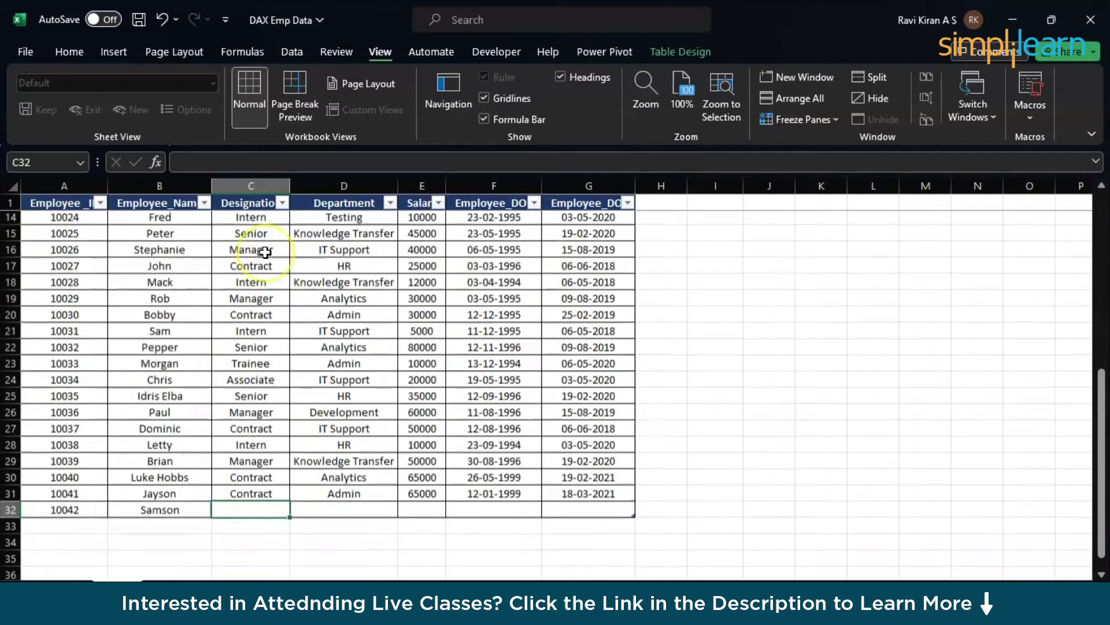
scroll(265, 252, "down", 4)
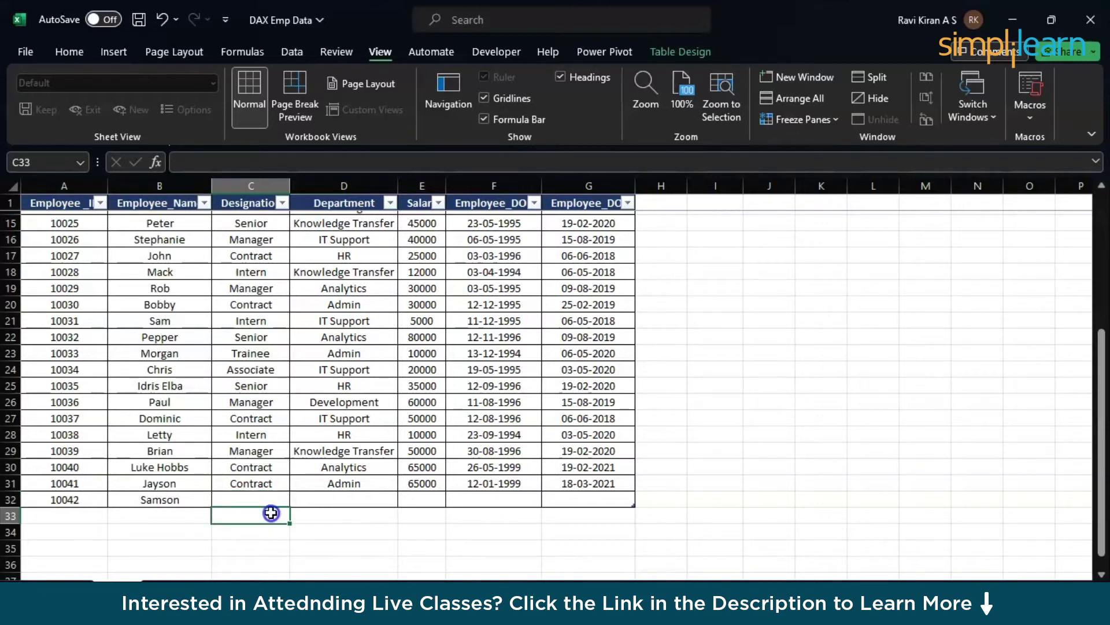
left_click(264, 454)
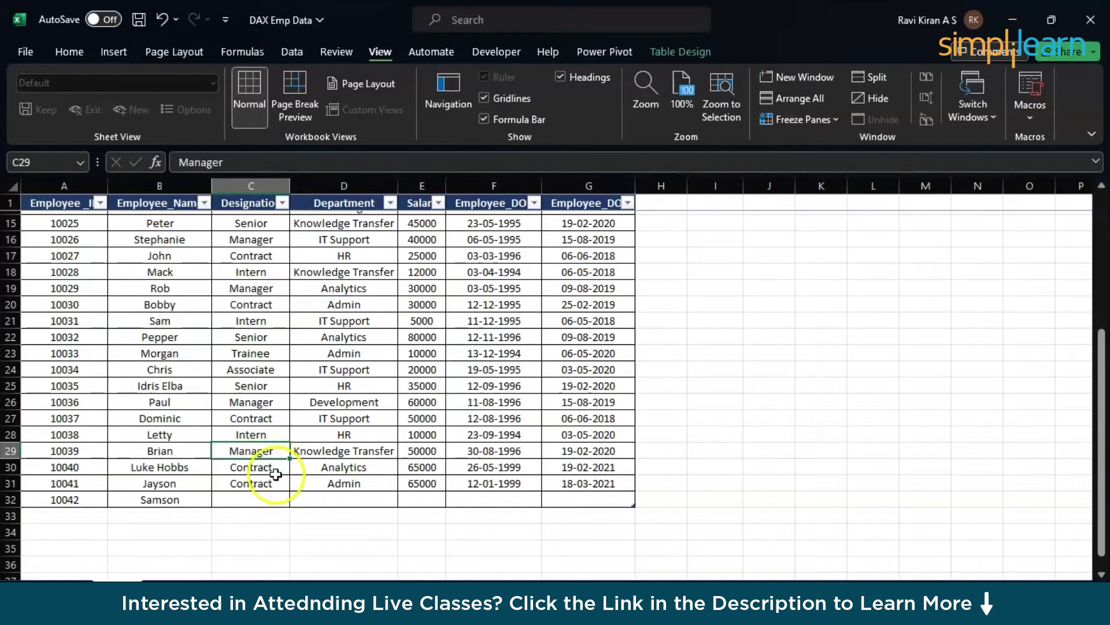
left_click(259, 504)
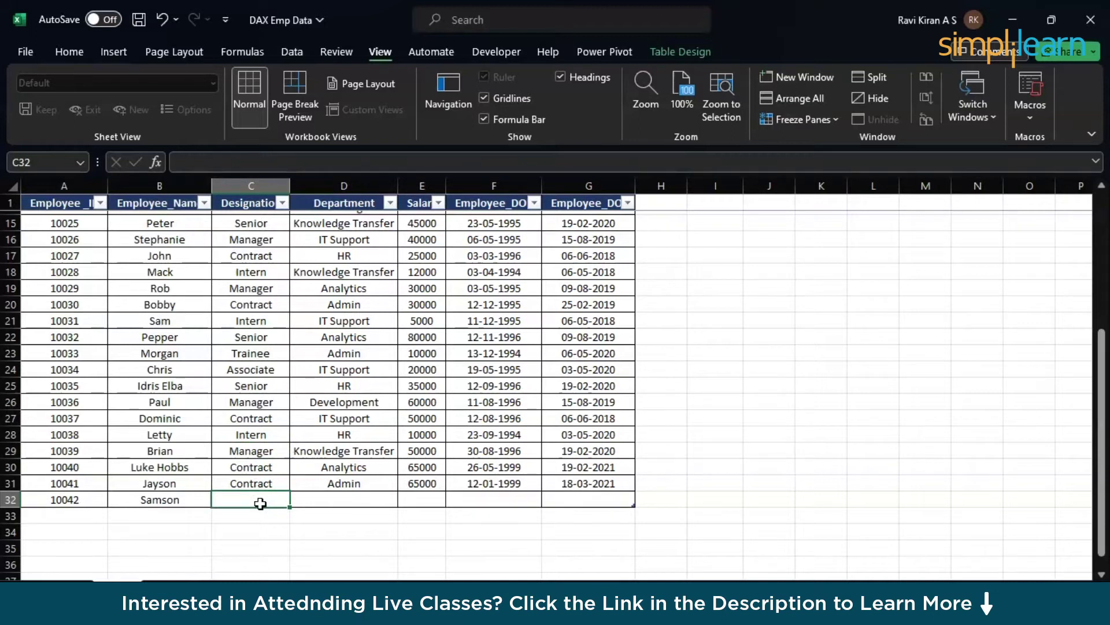
Pick Intern as the designation and IT Support as the department from the dropdown lists
key("alt+Down")
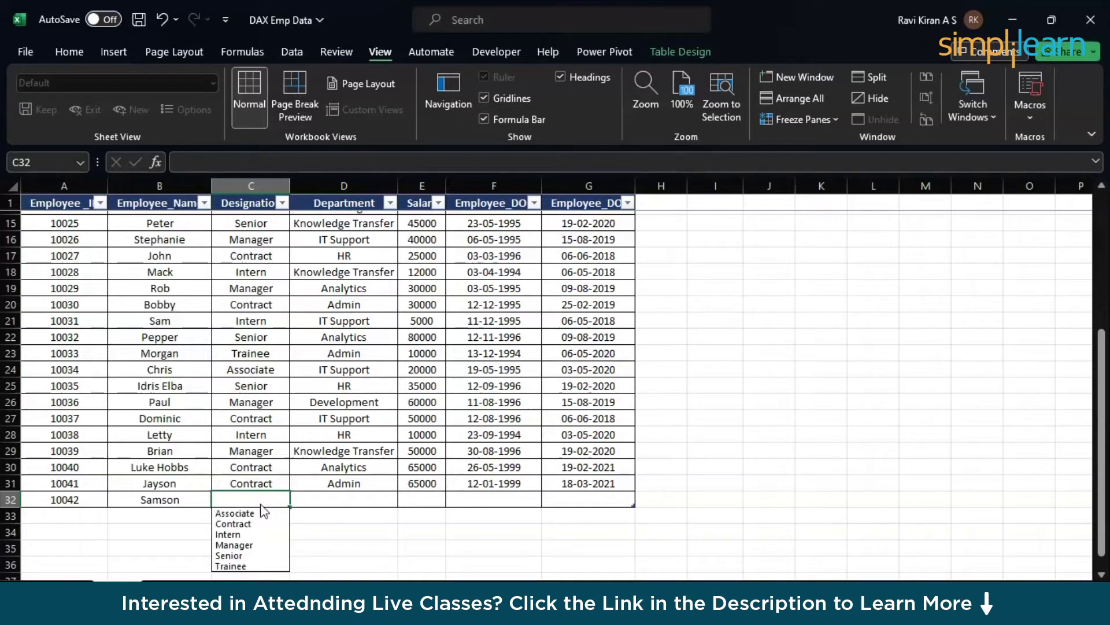
left_click(245, 535)
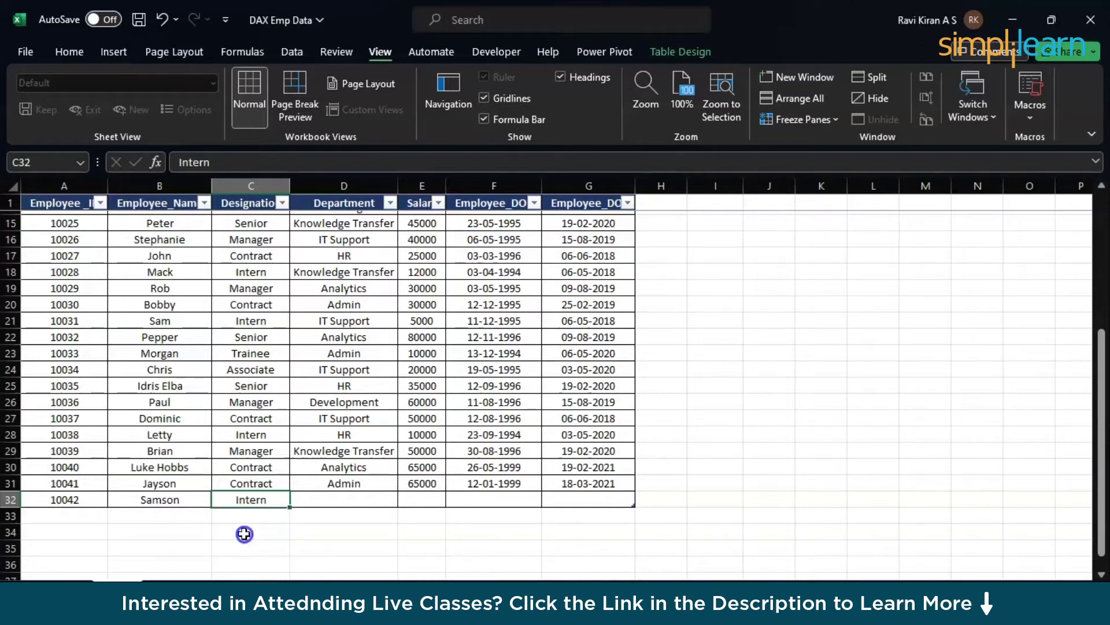
left_click(344, 495)
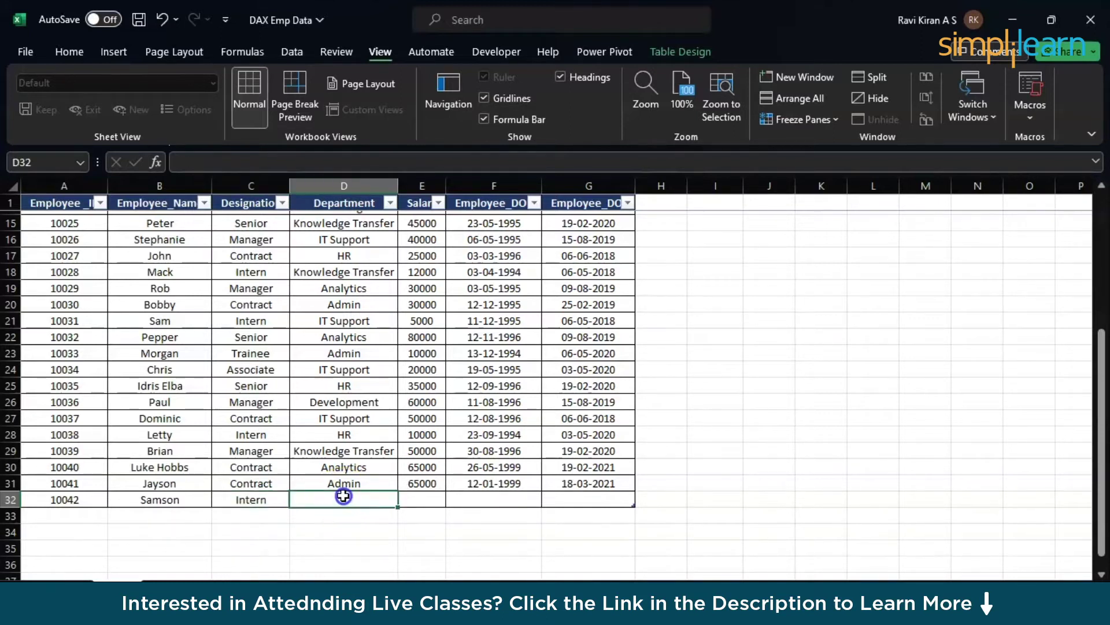
key("alt+Down")
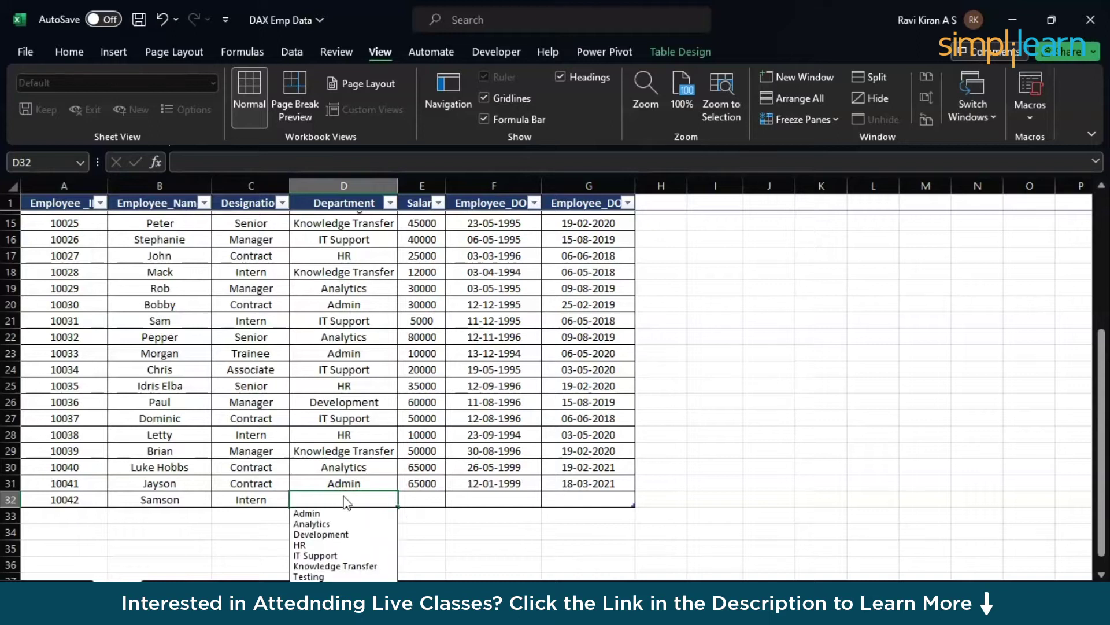
left_click(321, 547)
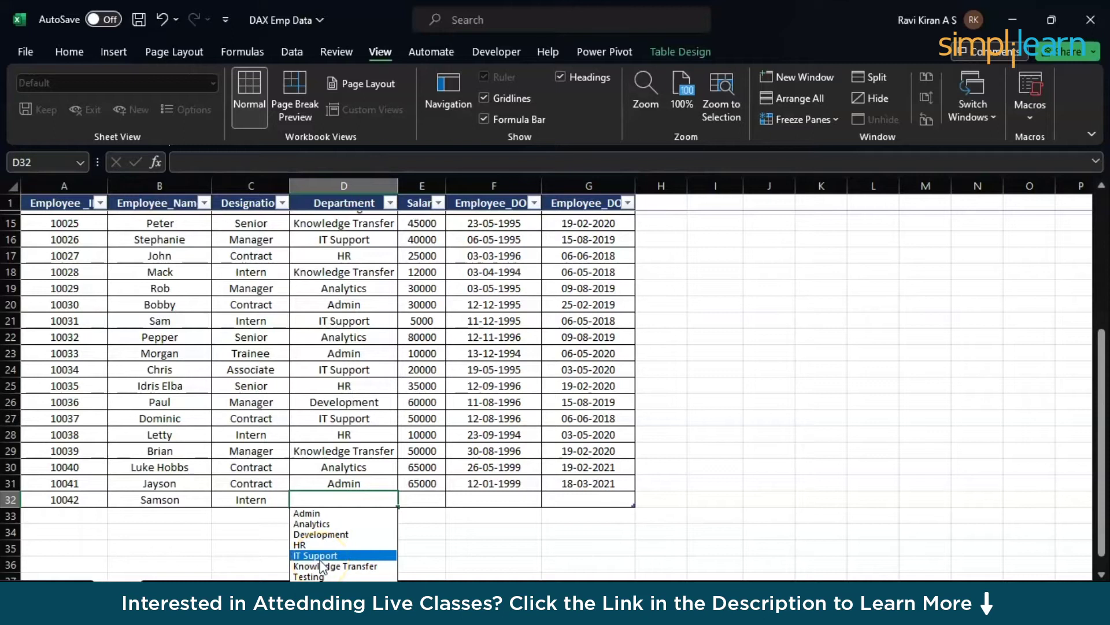
left_click(321, 557)
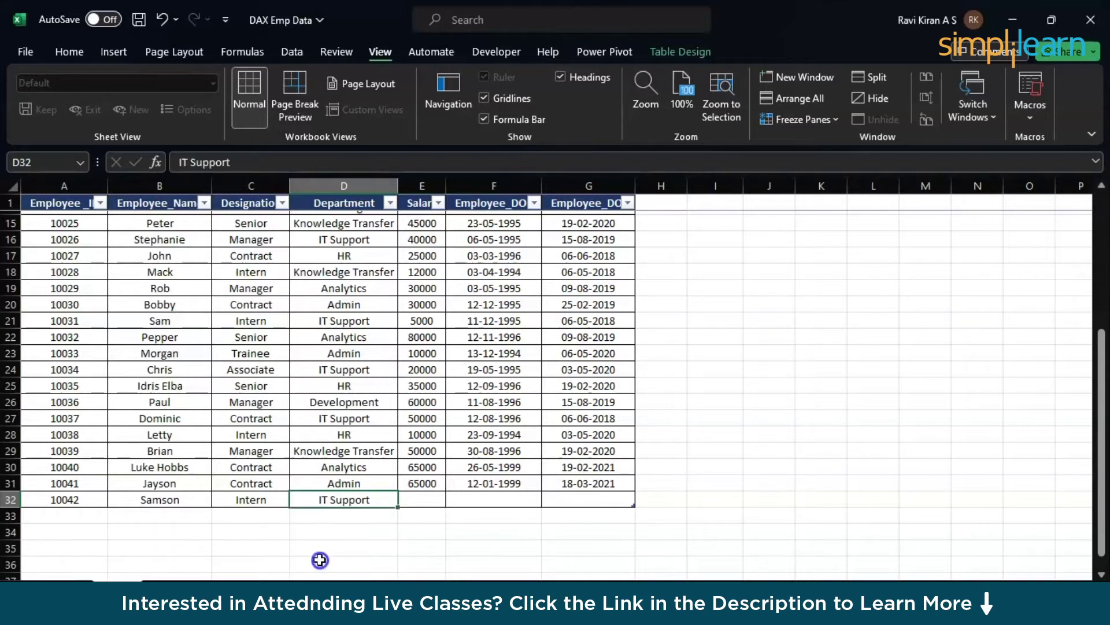
Enter salary 25000 in E32 and copy the date 23-09-1994 from F28 into F32
left_click(424, 501)
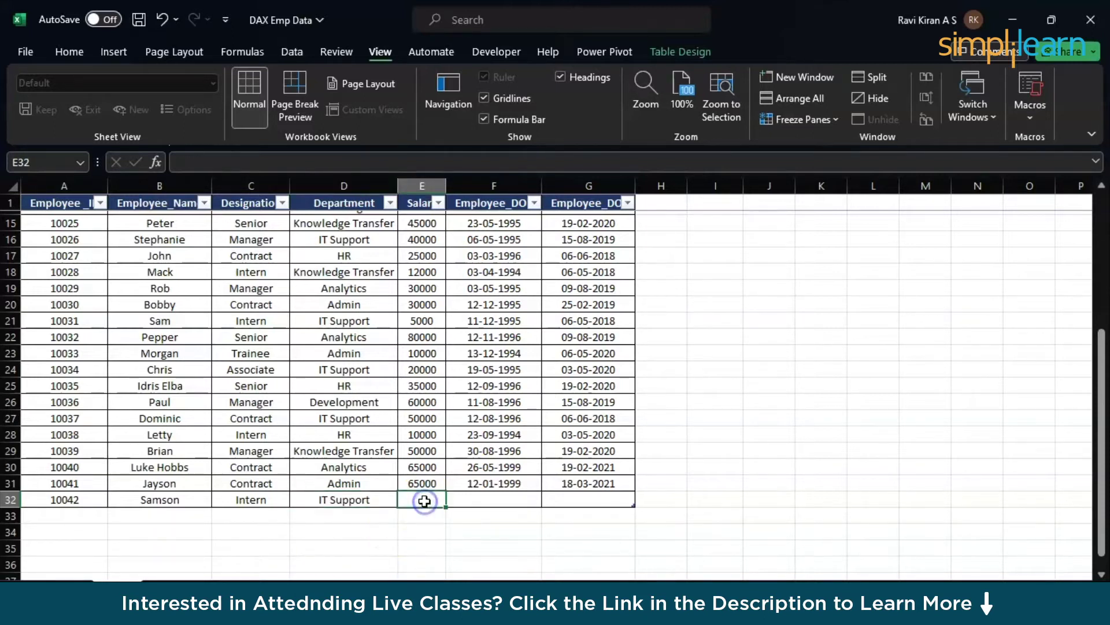
type("2")
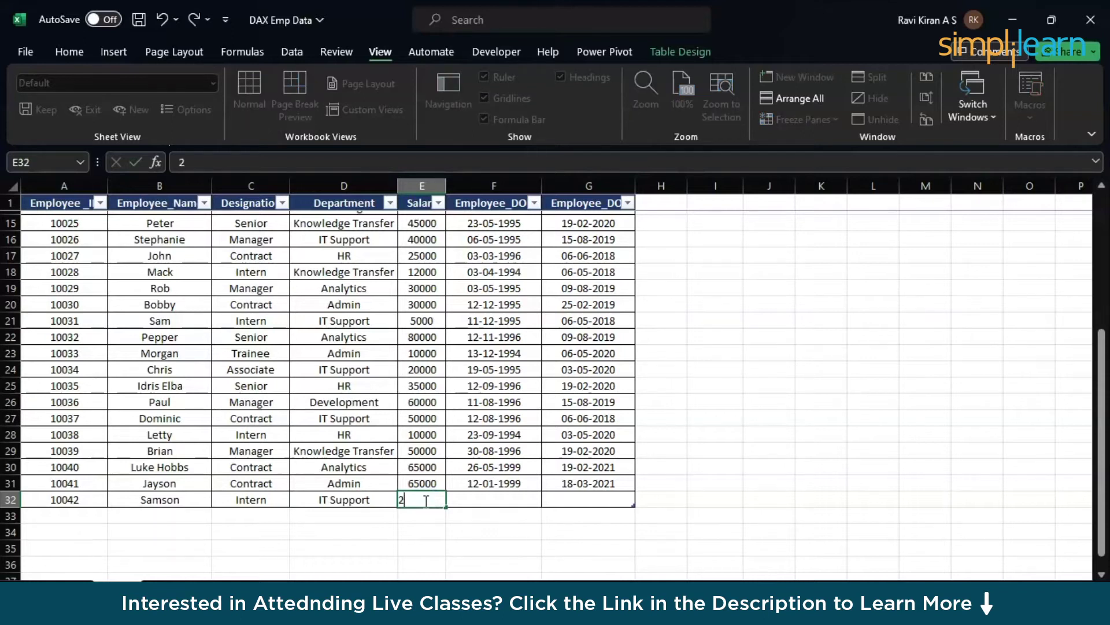
type("5000")
key("Tab")
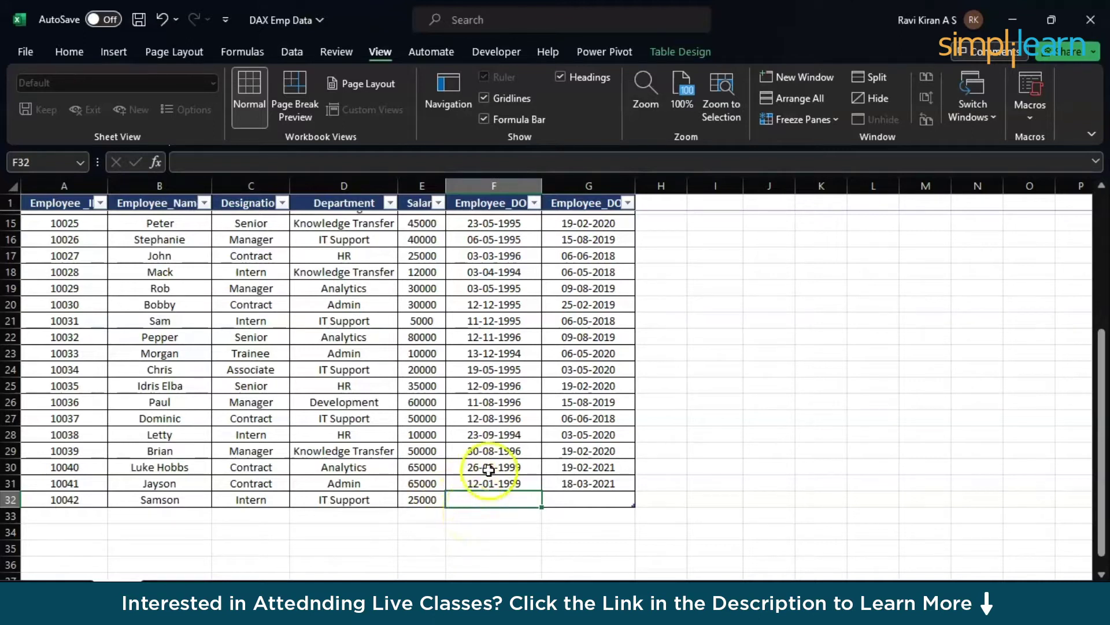
left_click(499, 441)
key("ctrl+c")
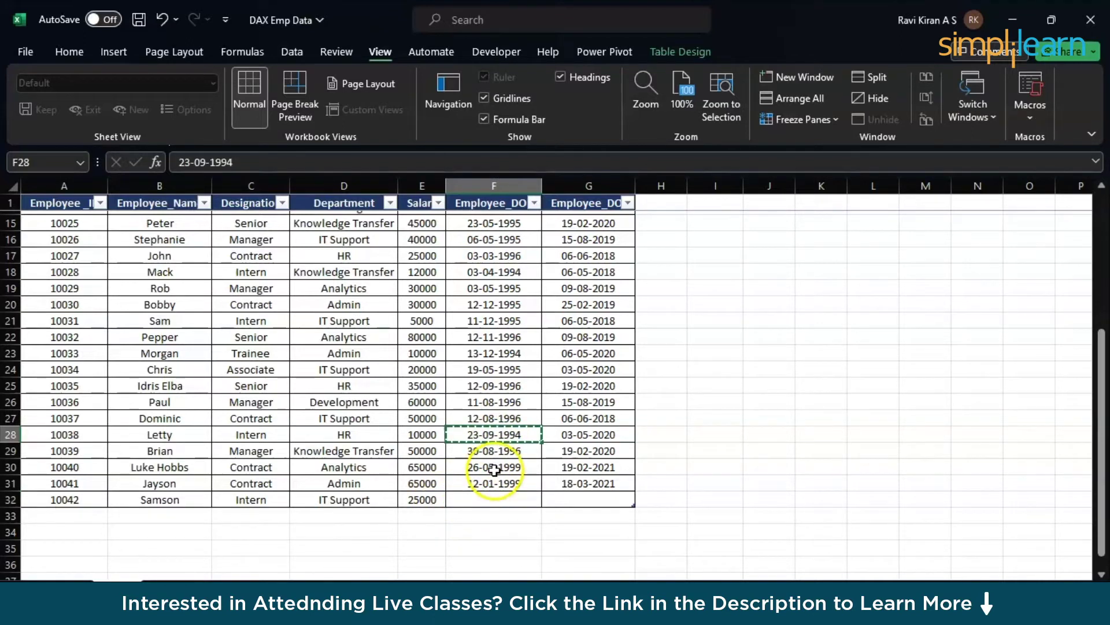
left_click(486, 501)
key("ctrl+v")
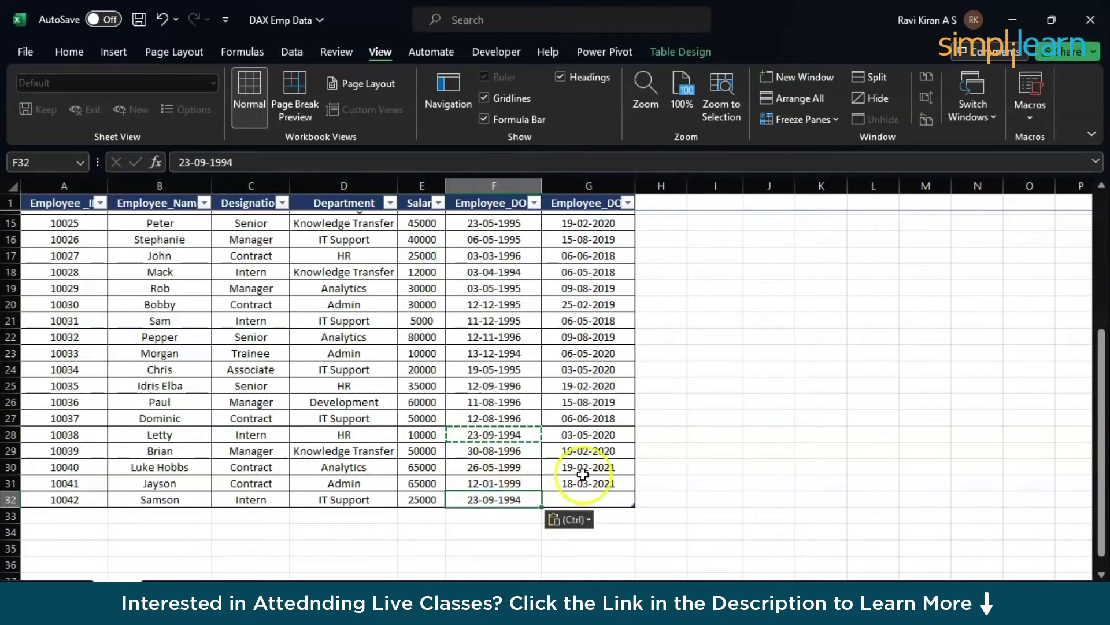
Copy the date 18-03-2021 from G31 into G32
left_click(578, 499)
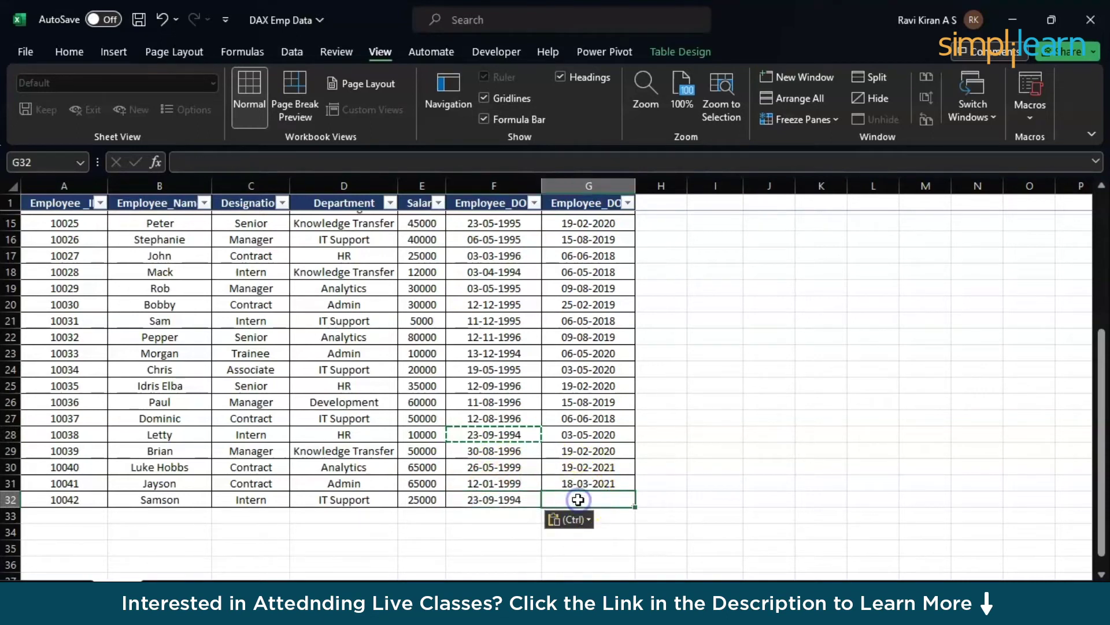
left_click(591, 490)
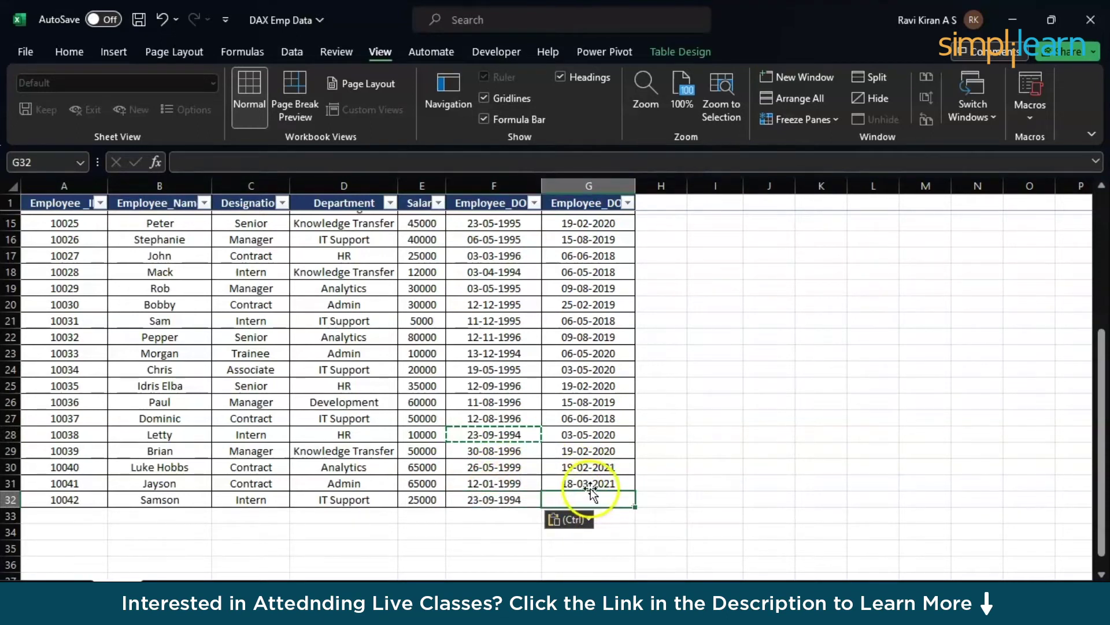
left_click(592, 482)
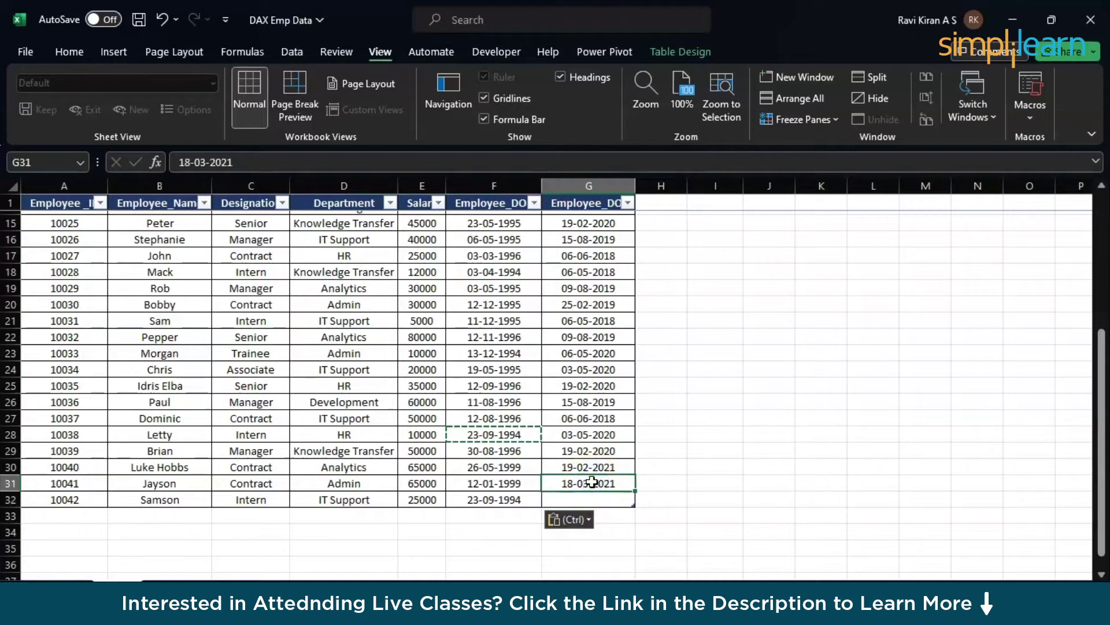
key("ctrl+c")
left_click(590, 495)
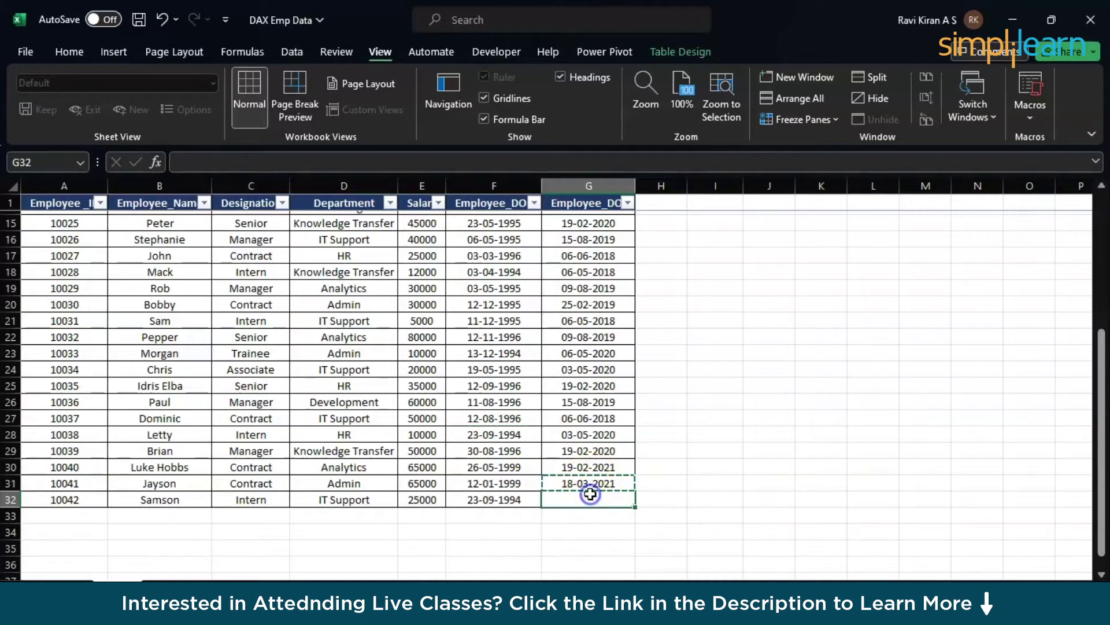
key("ctrl+v")
left_click(568, 522)
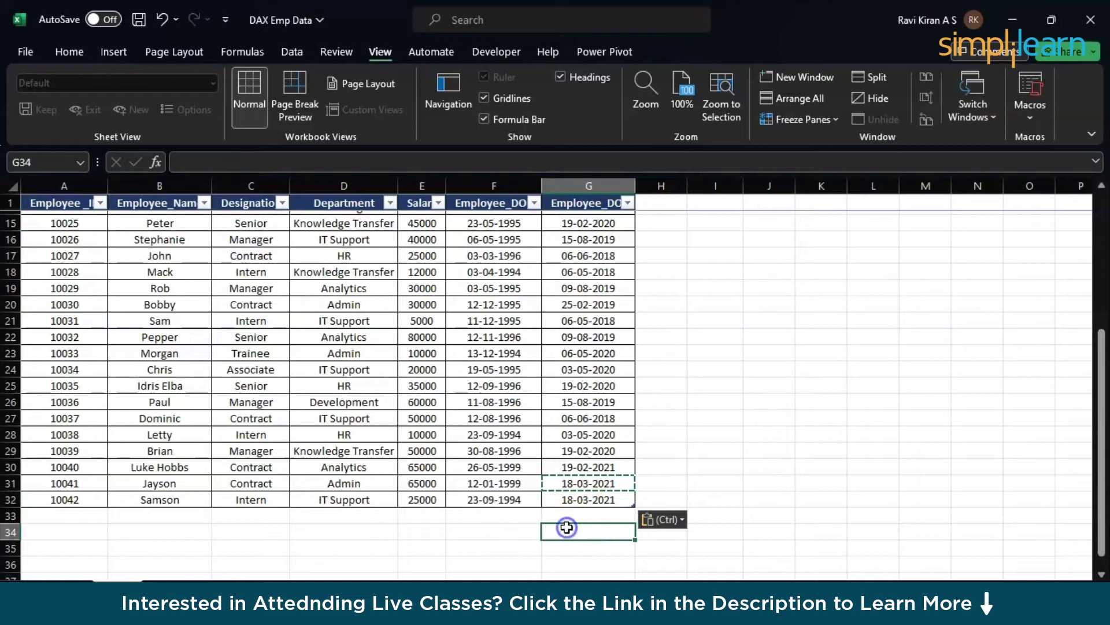
left_click(266, 545)
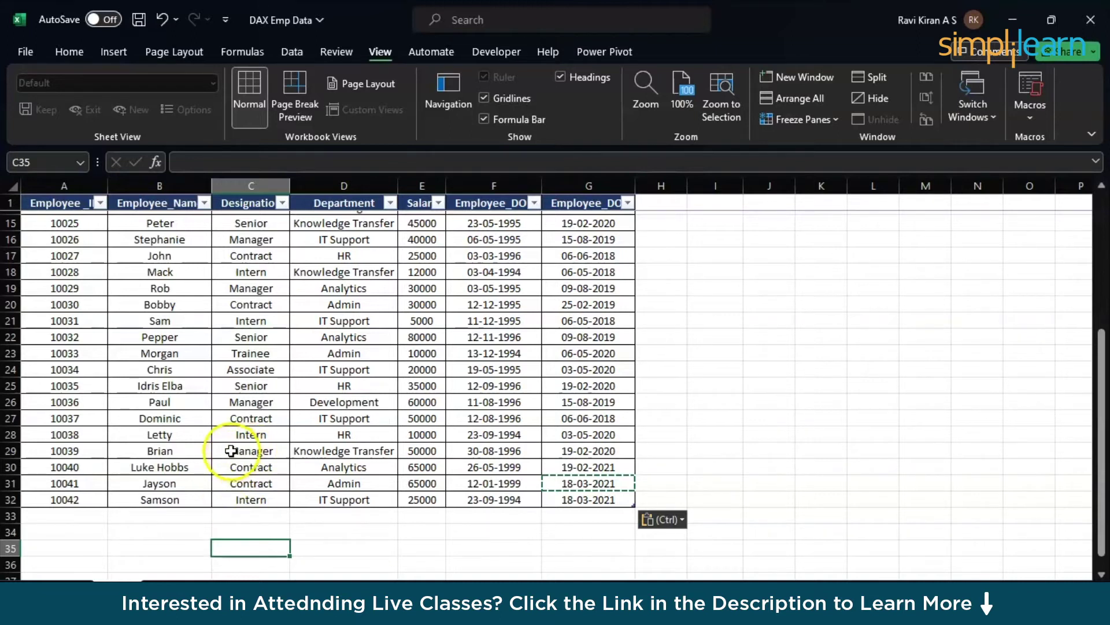
scroll(210, 379, "up", 3)
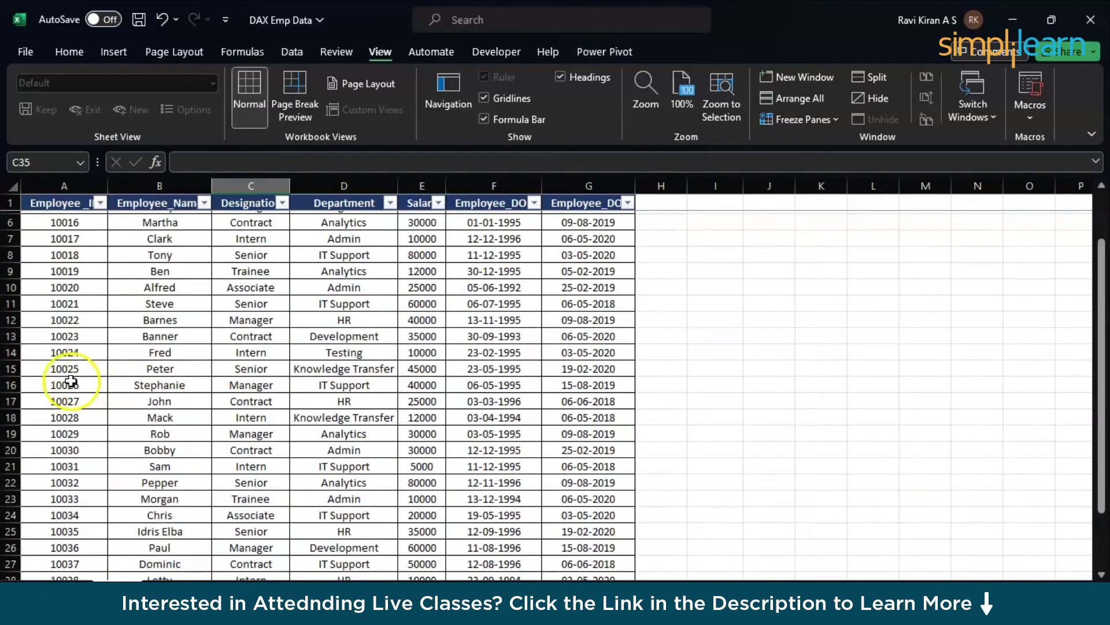
left_click(237, 385)
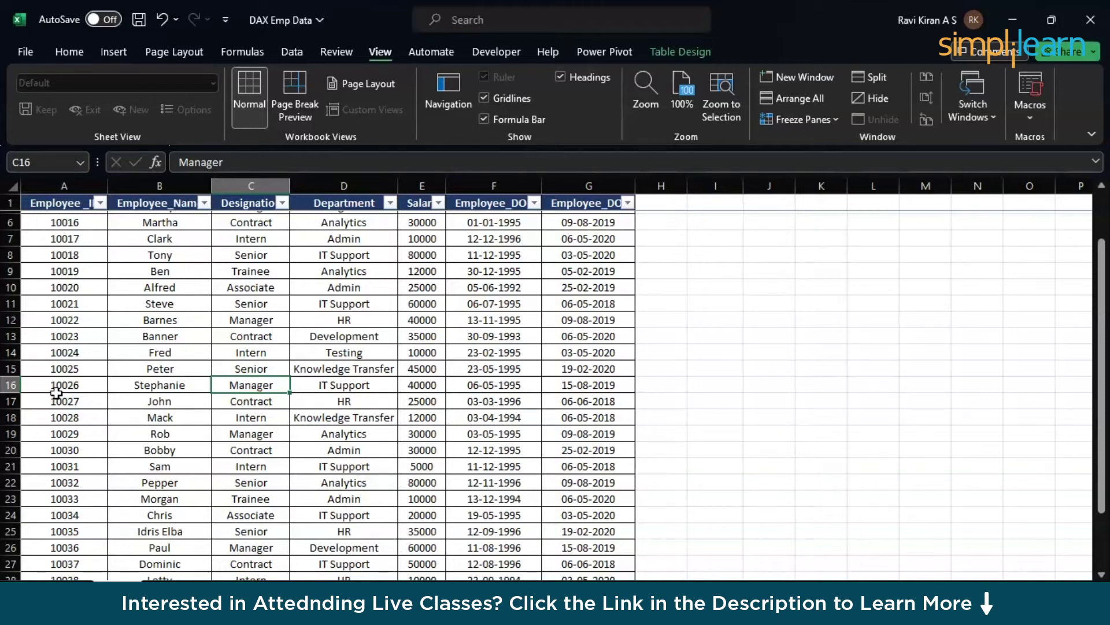
key("shift+Right")
key("shift+Right")
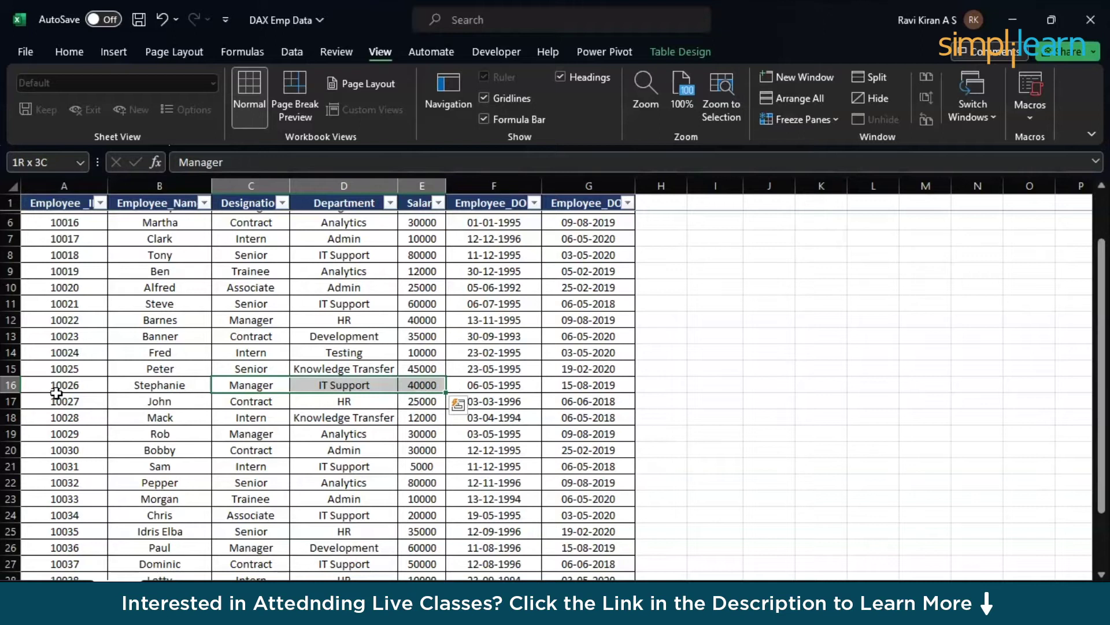
left_click(56, 394)
left_click(59, 388)
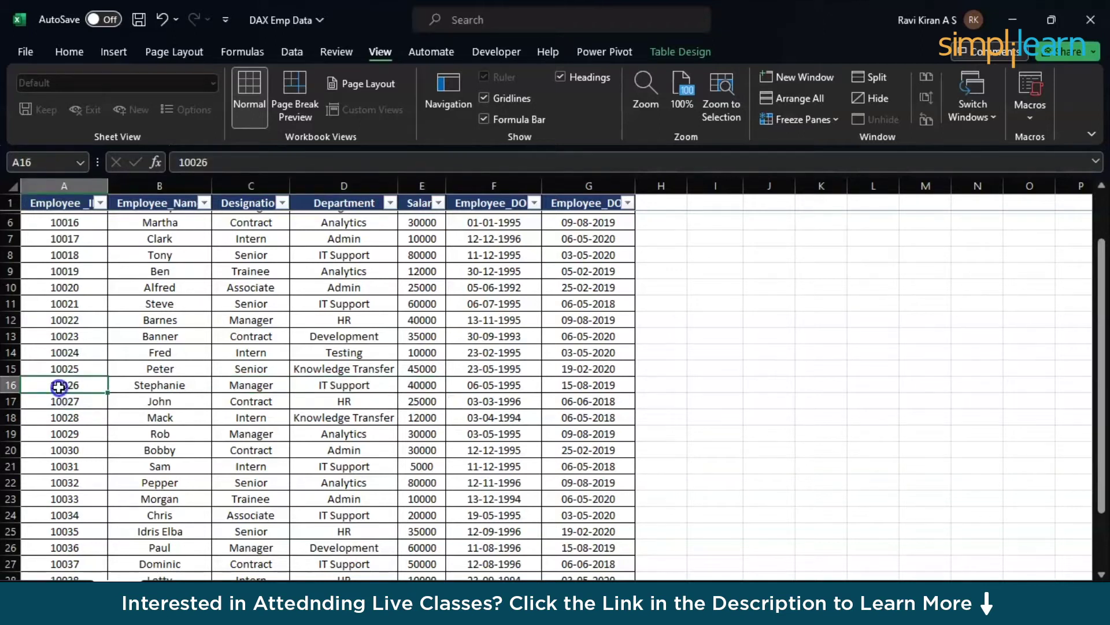
key("ctrl+shift+Right")
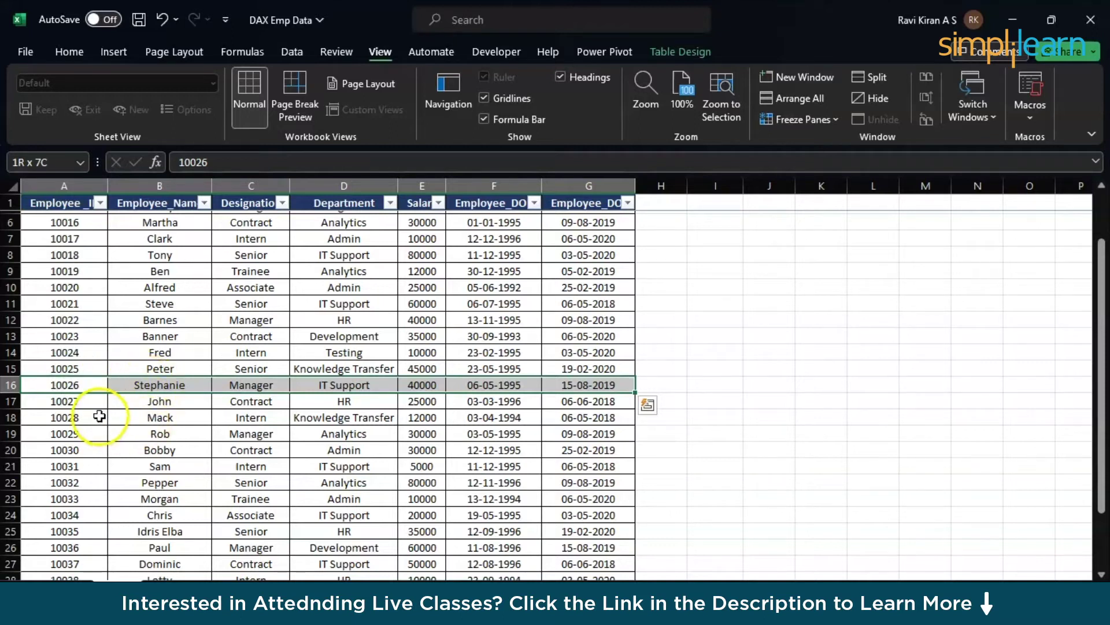
left_click(160, 403)
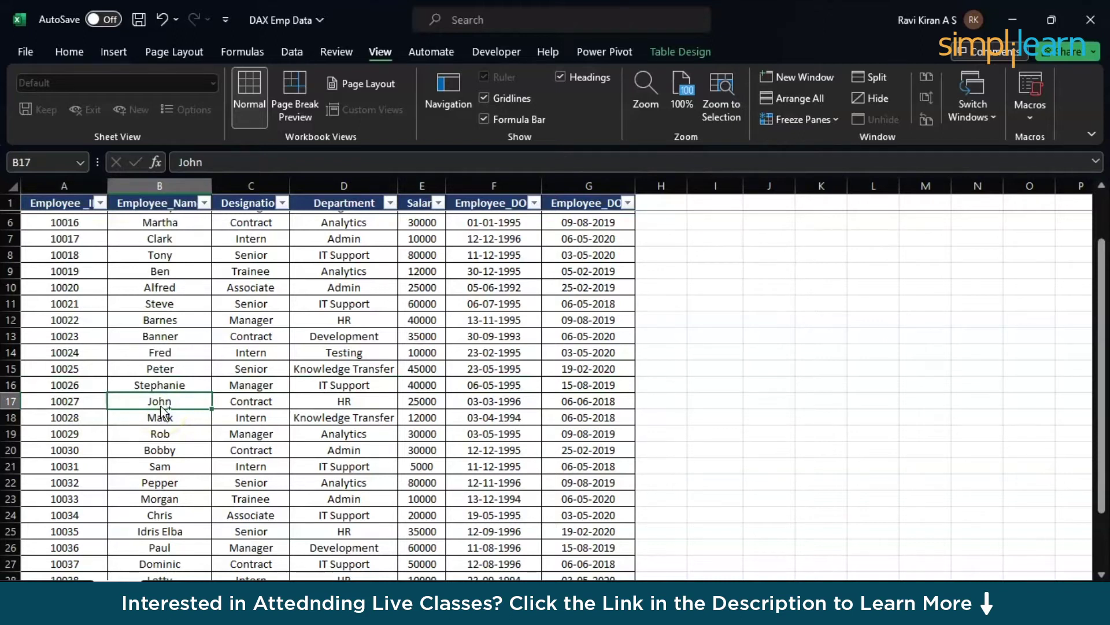
key("ctrl+space")
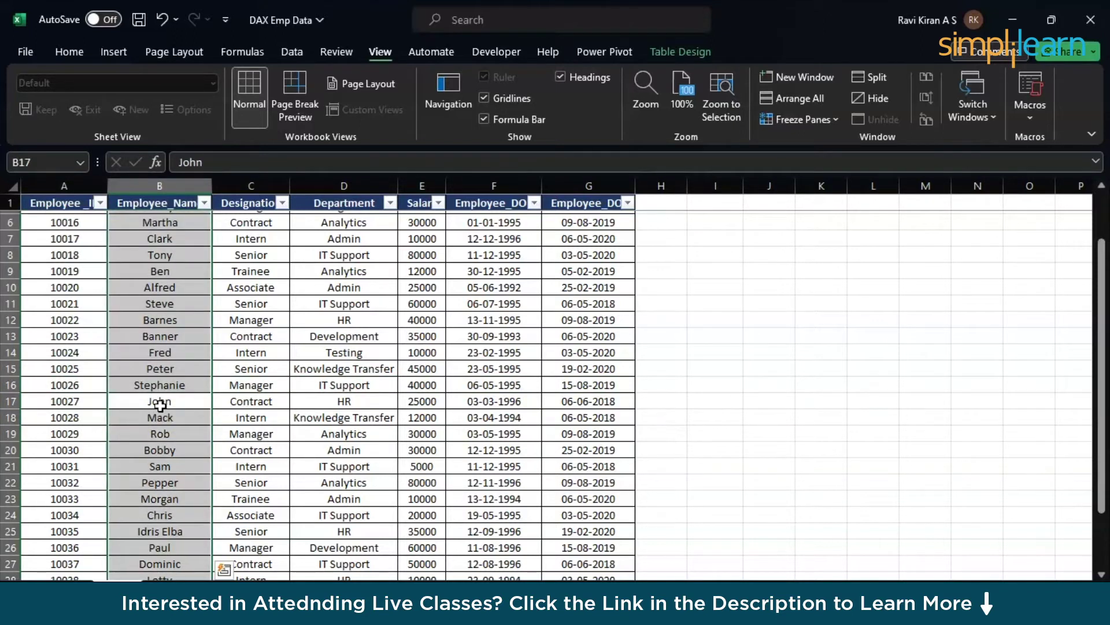
left_click(222, 419)
left_click(135, 400)
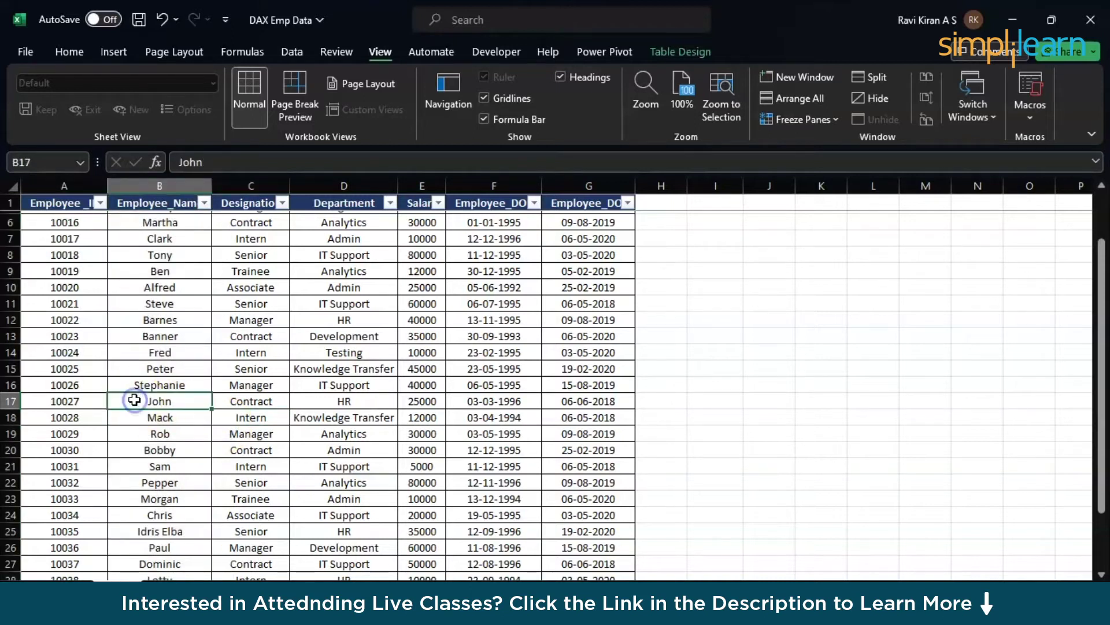
key("shift+space")
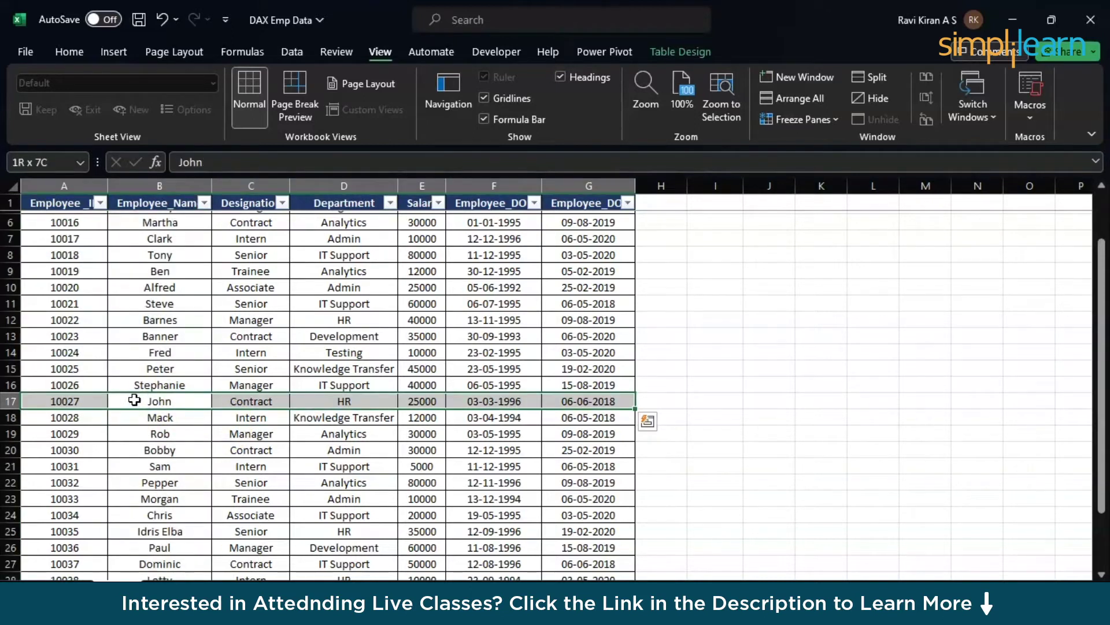
key("ctrl+a")
left_click(135, 400)
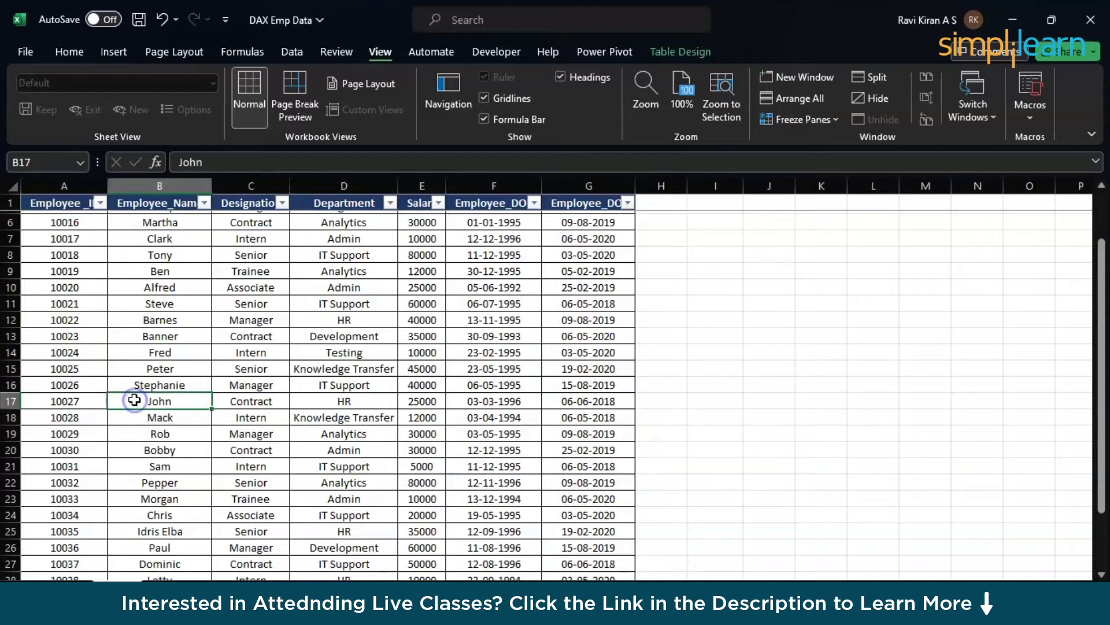
key("ctrl+space")
left_click(299, 415)
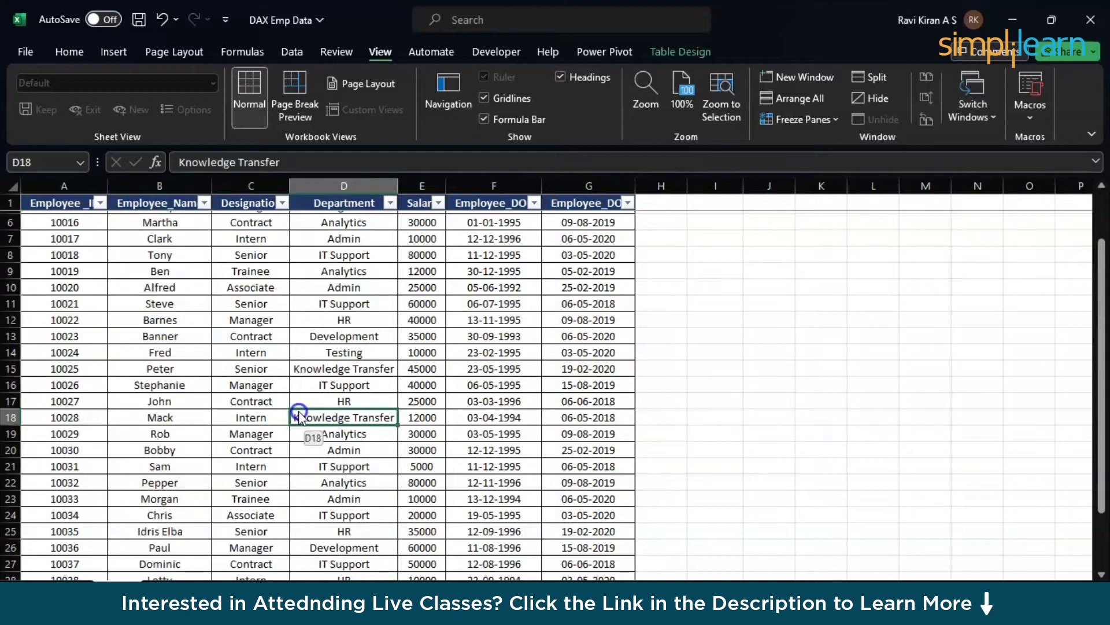
Select table row 18, insert blank rows above it, then undo to remove them
left_click(233, 418)
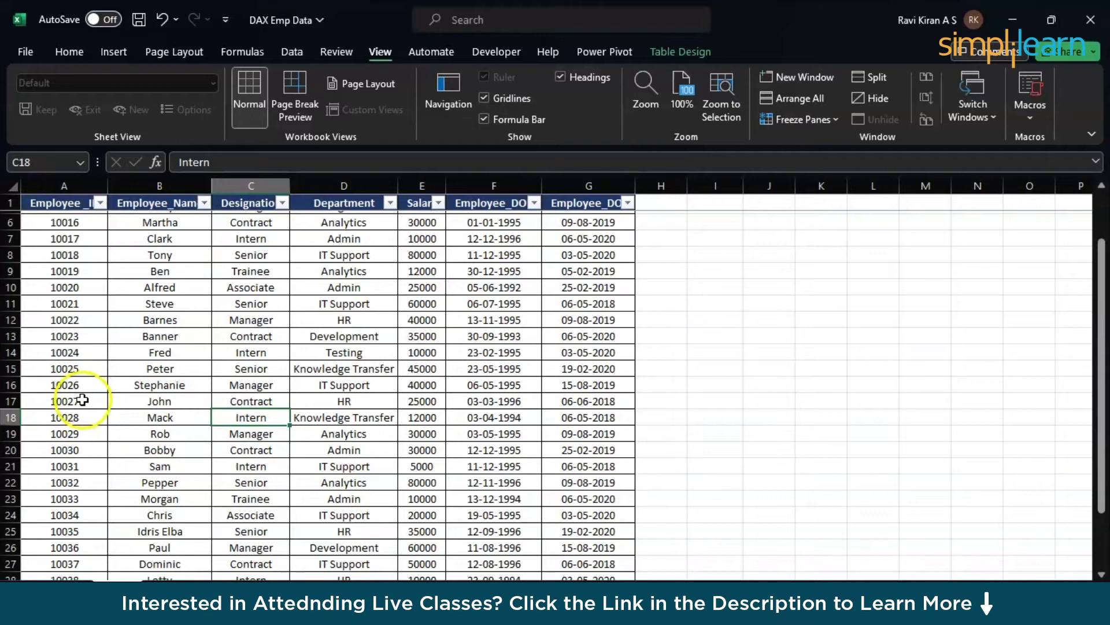
left_click(70, 419)
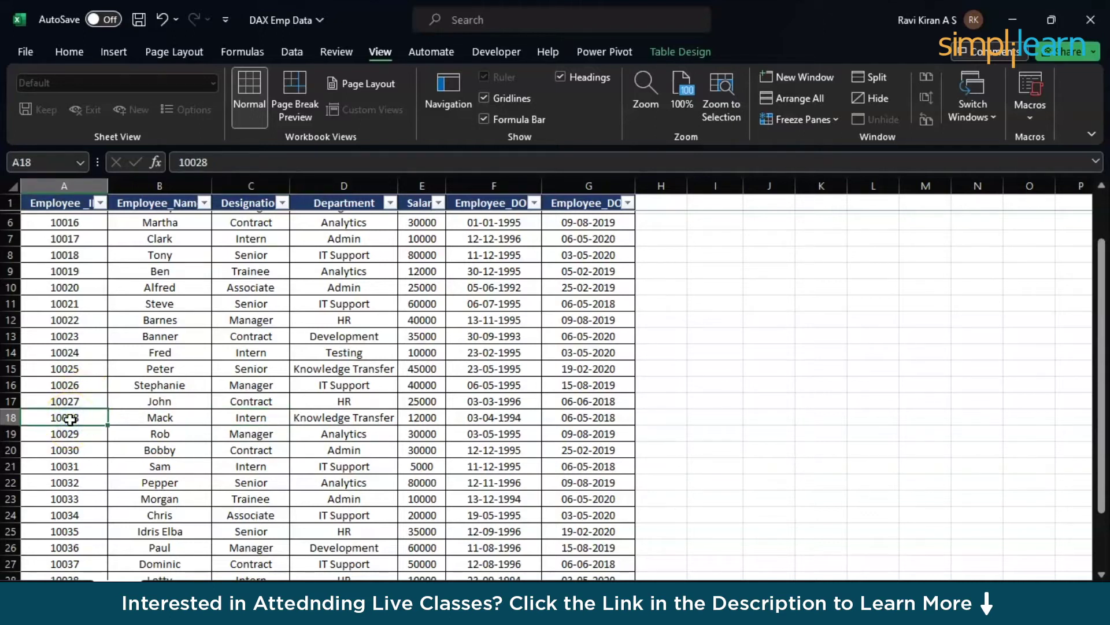
key("ctrl+shift+Right")
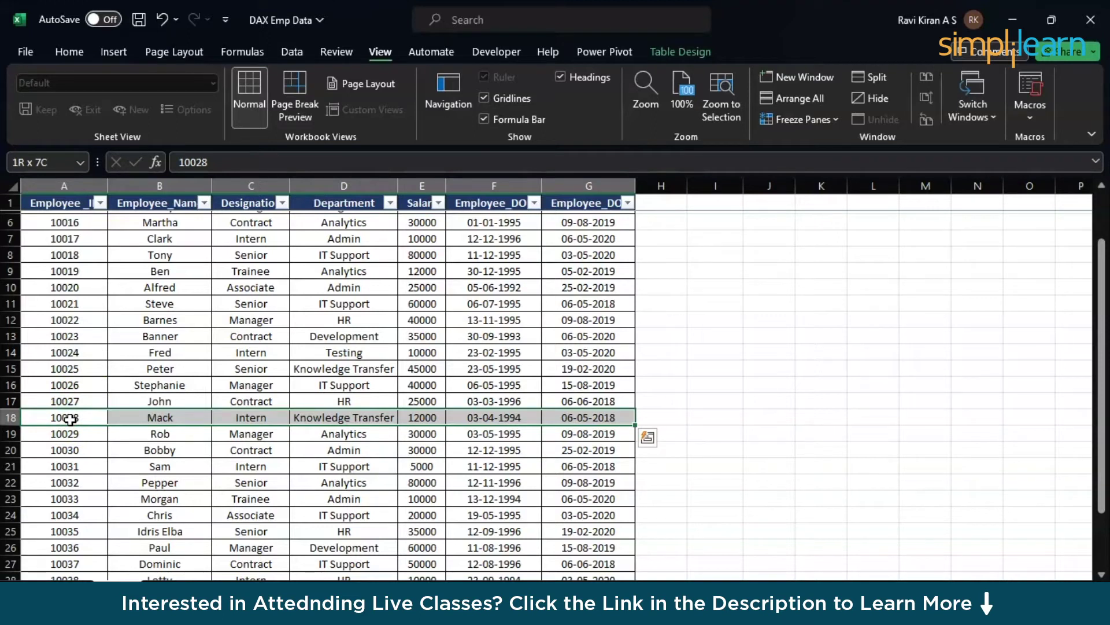
key("ctrl+shift+plus")
key("ctrl+shift+plus")
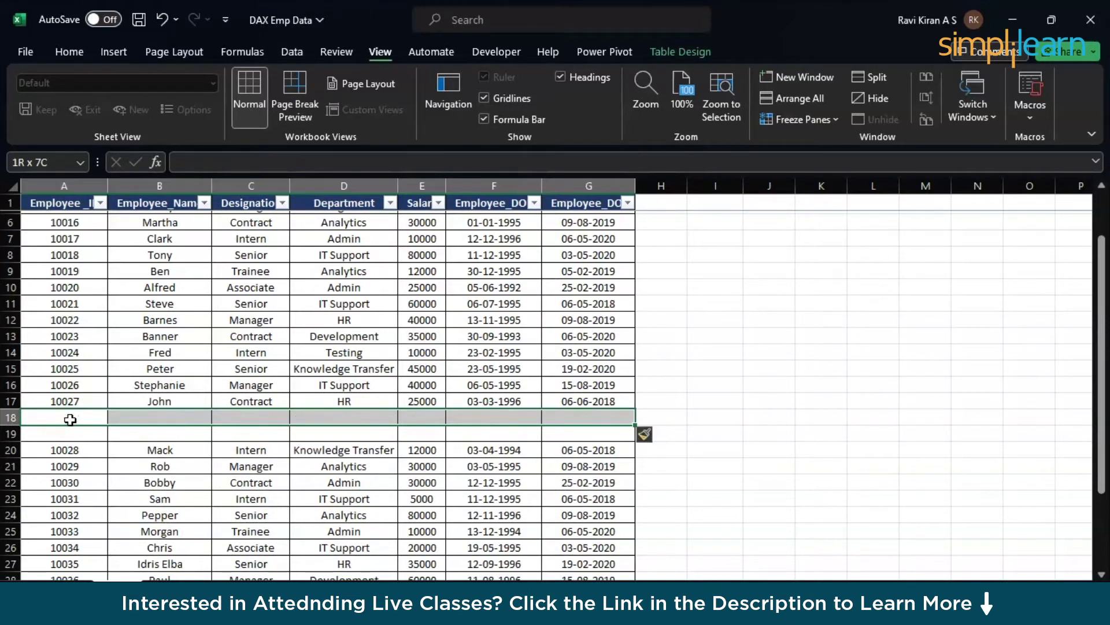
key("ctrl+z")
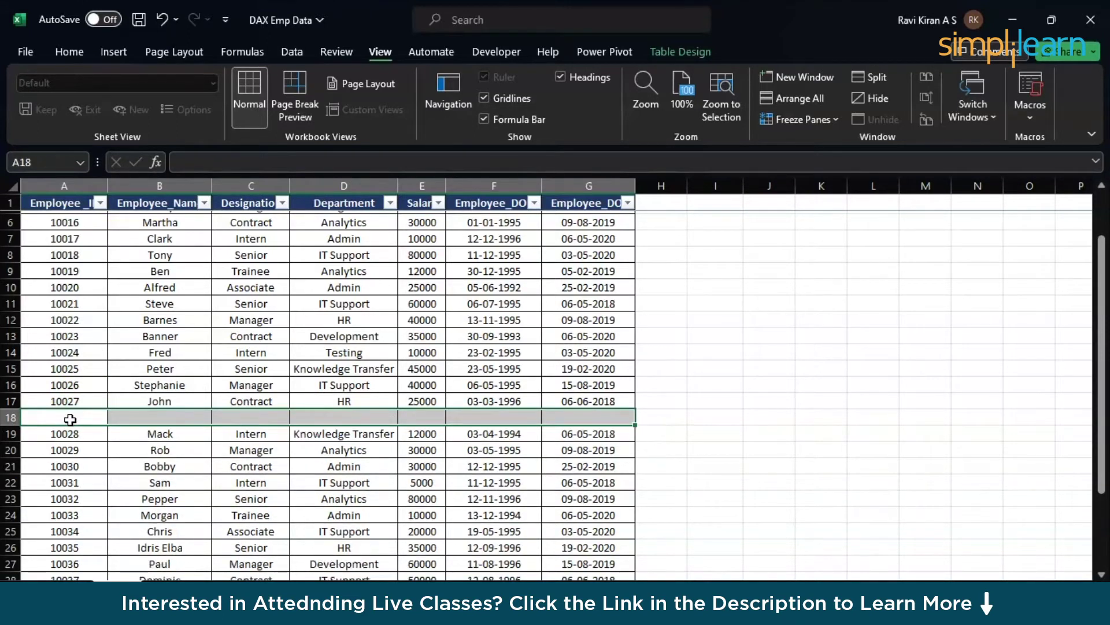
key("ctrl+z")
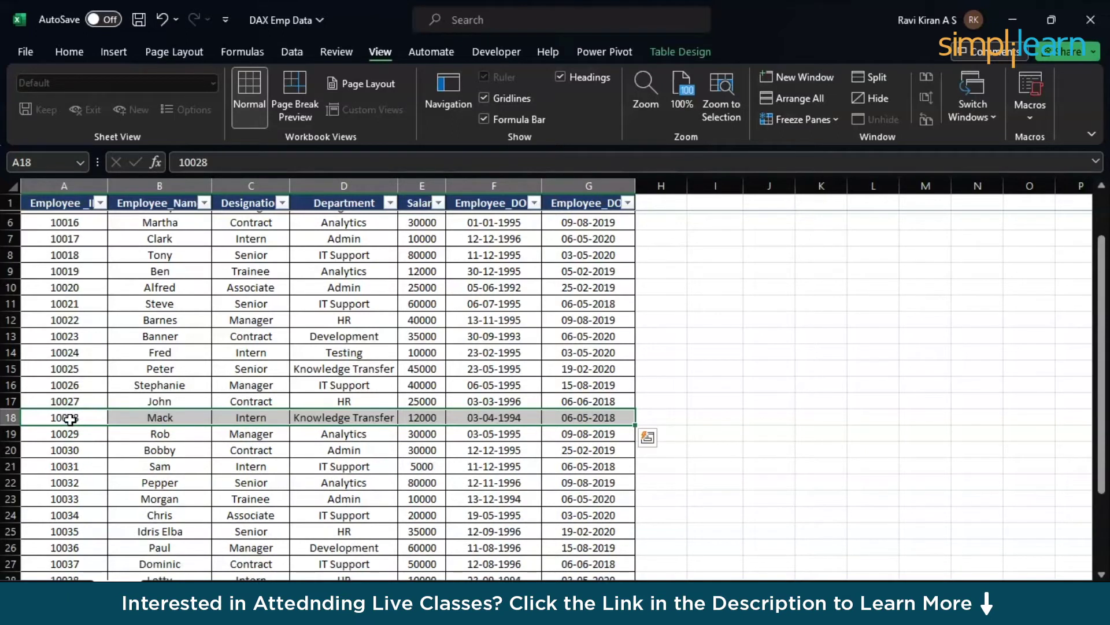
Insert an empty column before Employee_Name, then remove it with Ctrl+-
left_click(146, 421)
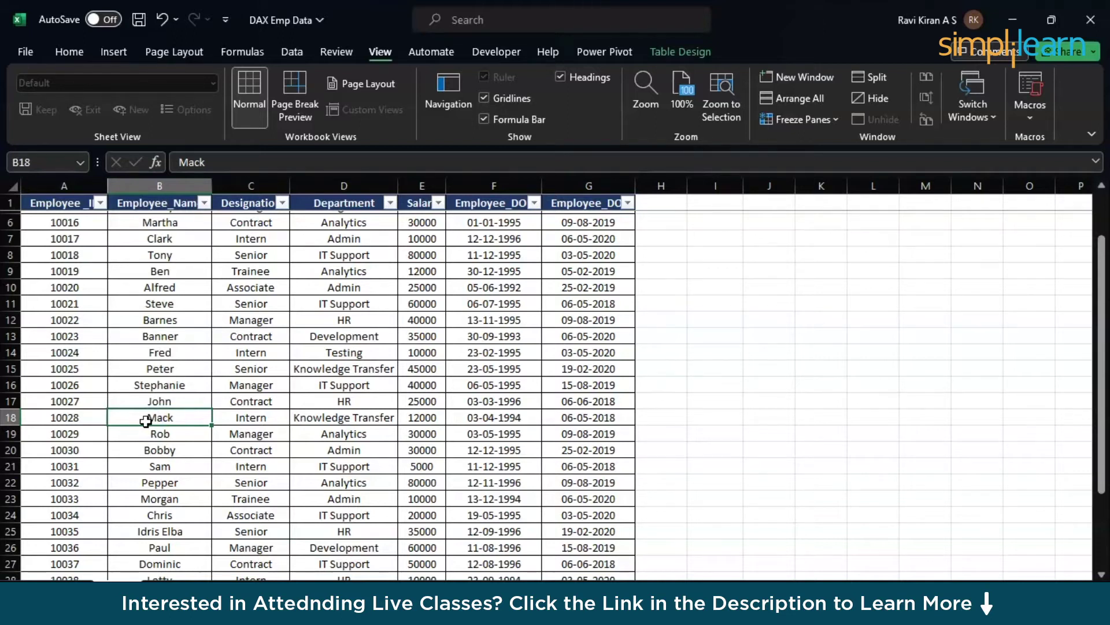
key("ctrl+space")
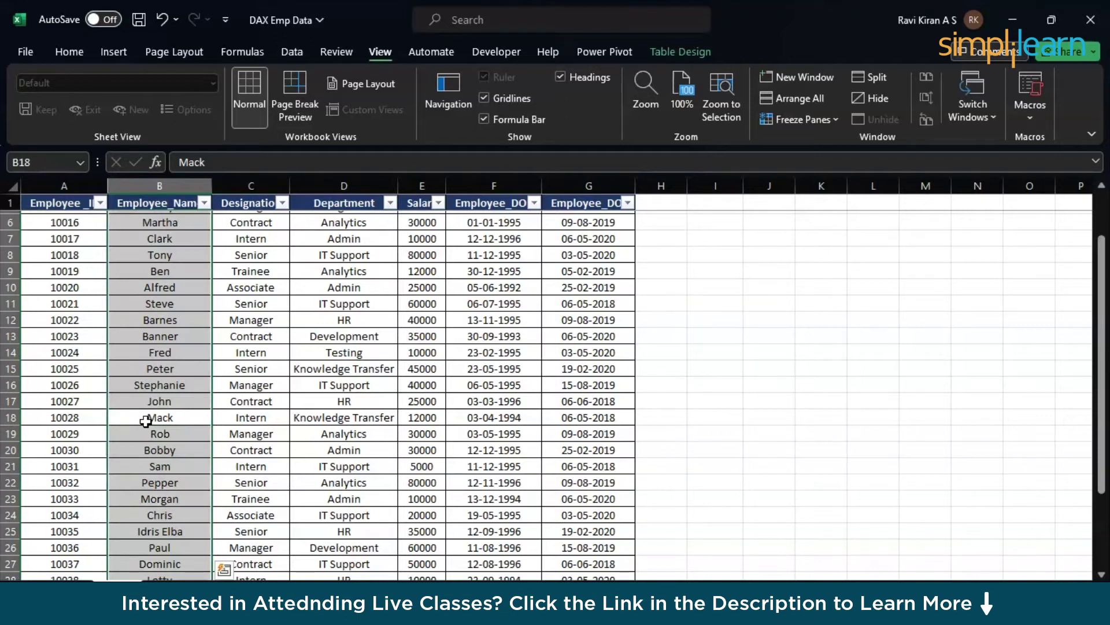
key("ctrl+shift+plus")
key("ctrl+shift+plus")
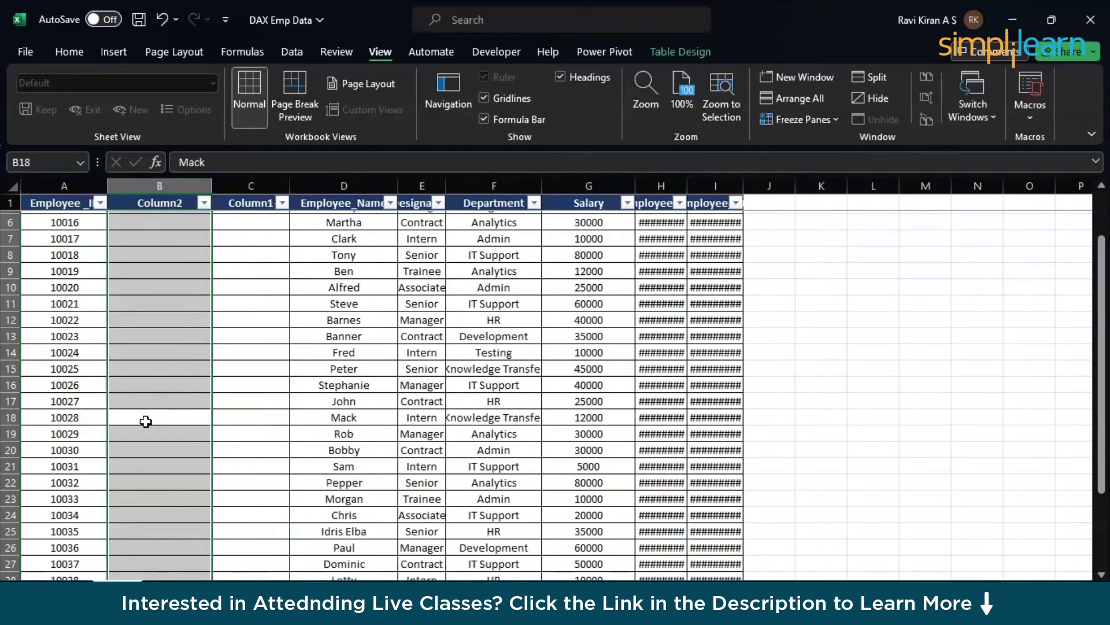
key("ctrl+minus")
key("ctrl+minus")
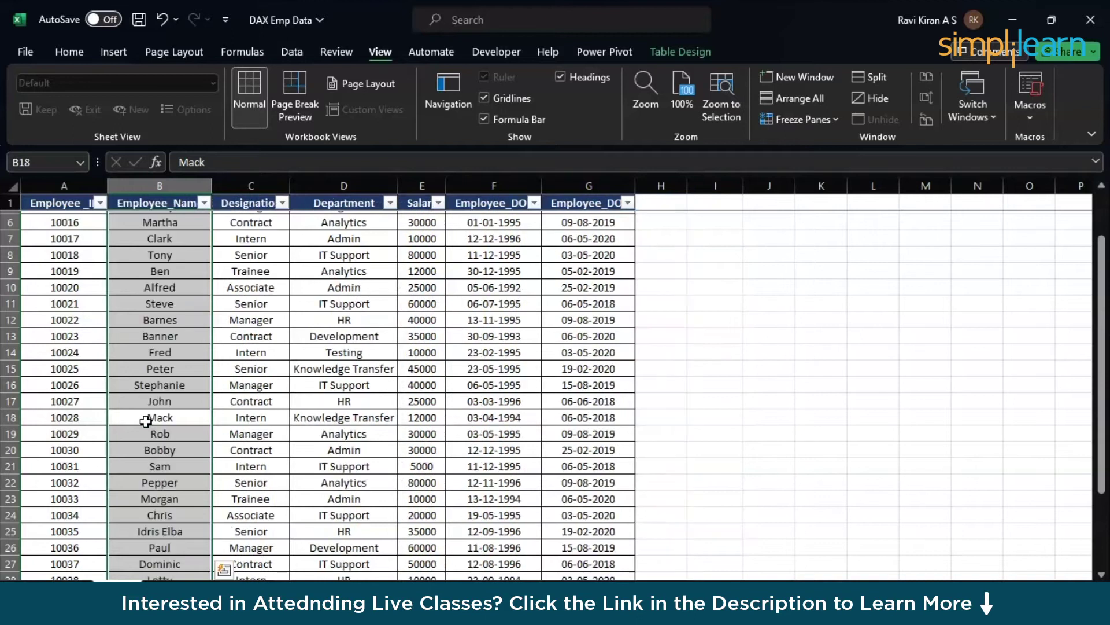
left_click(226, 414)
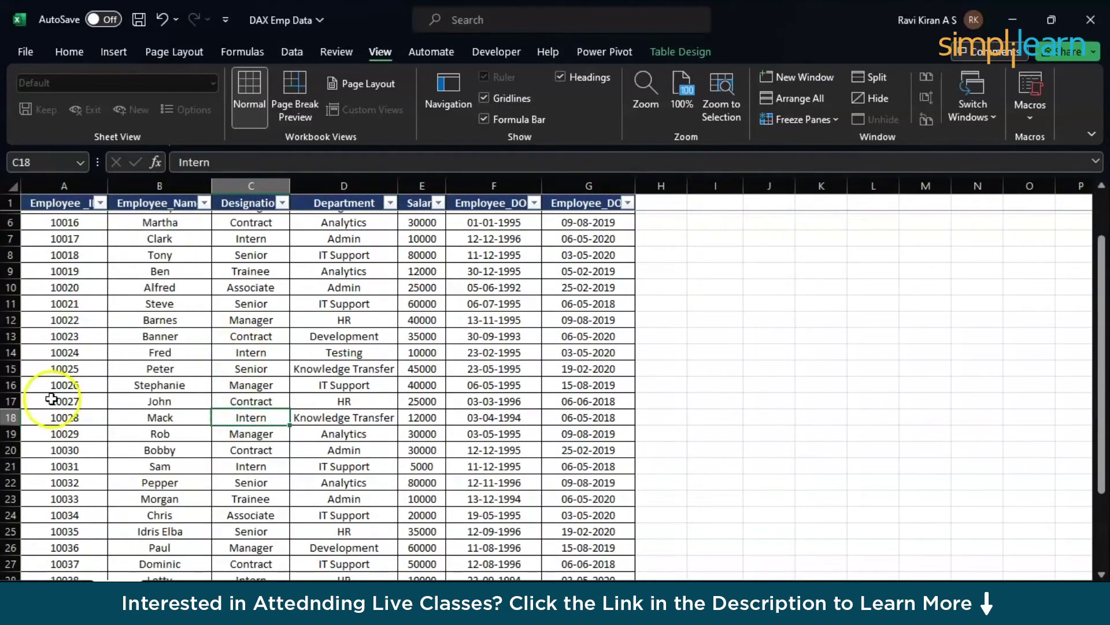
Move Mack's record up into row 7 below Martha
left_click(70, 417)
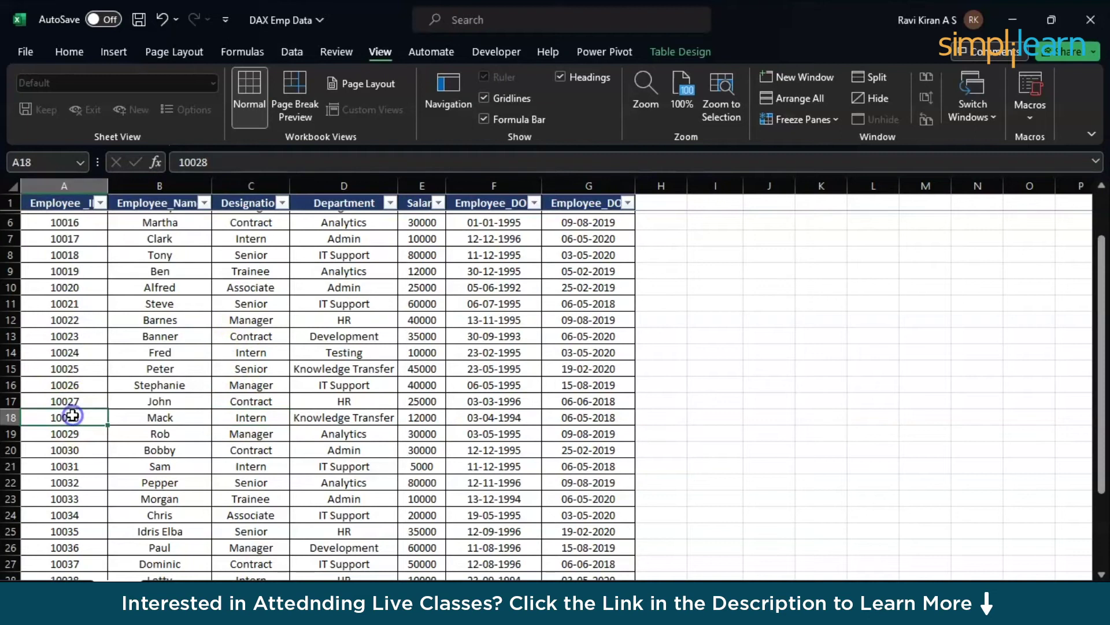
left_click(11, 418)
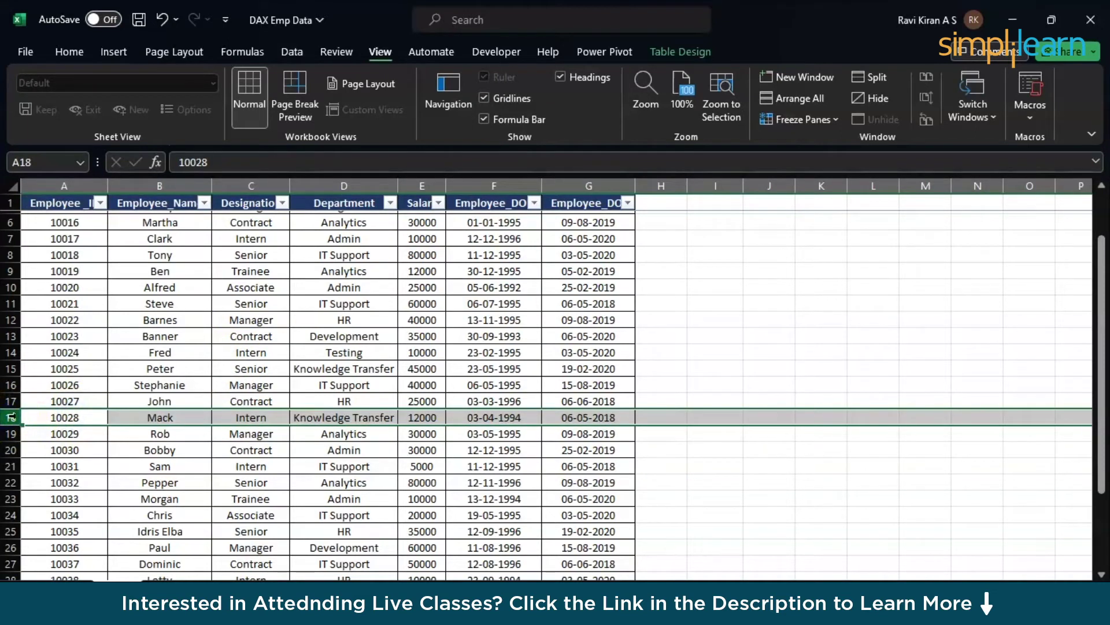
scroll(11, 416, "up", 2)
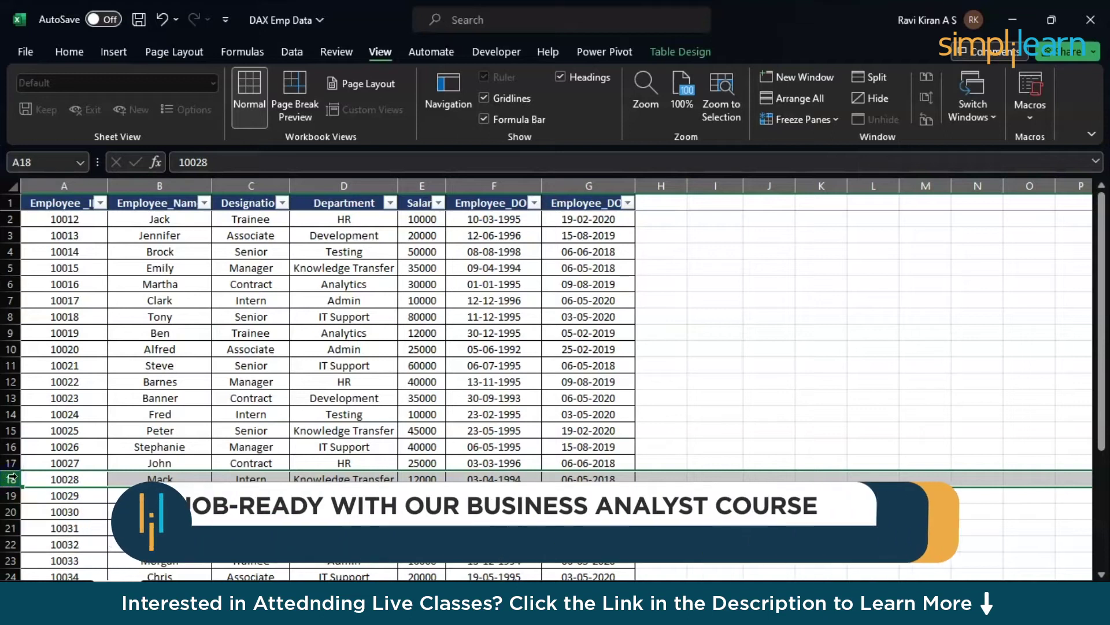
mouse_move(11, 477)
left_mouse_down()
mouse_move(7, 430)
mouse_move(8, 477)
left_mouse_up()
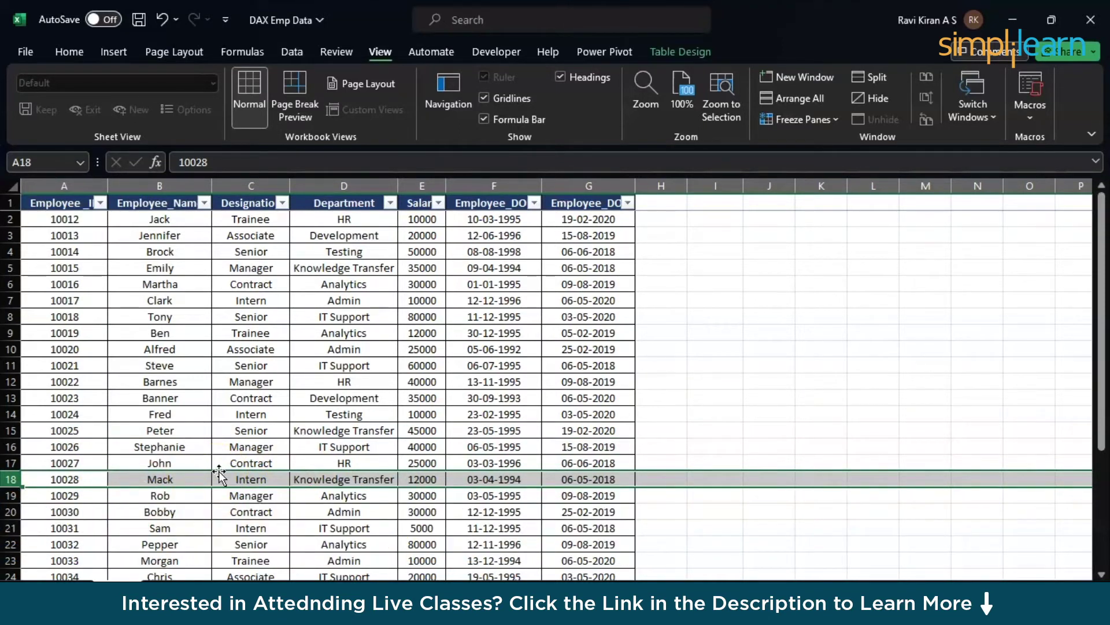
left_click_drag(219, 474, 226, 288)
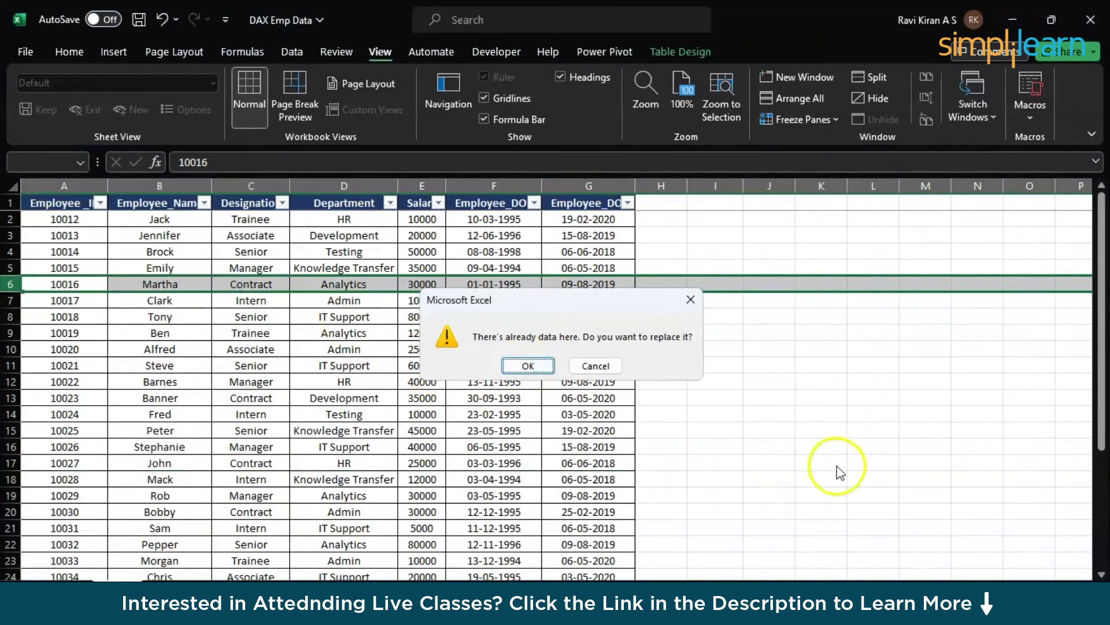
left_click(596, 366)
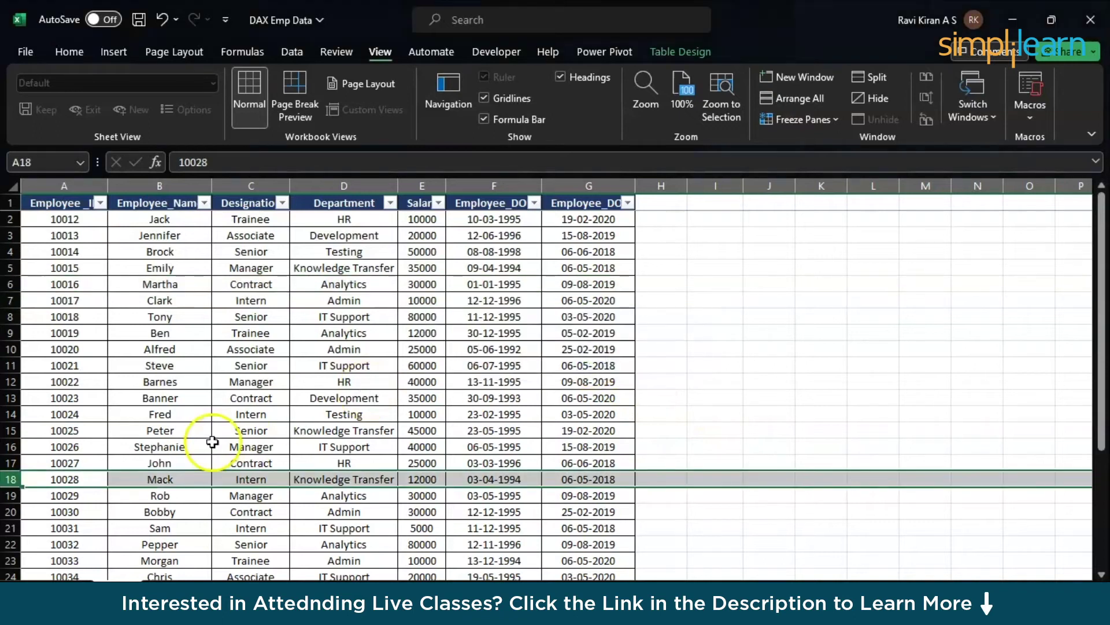
left_click(208, 499)
left_click(182, 480)
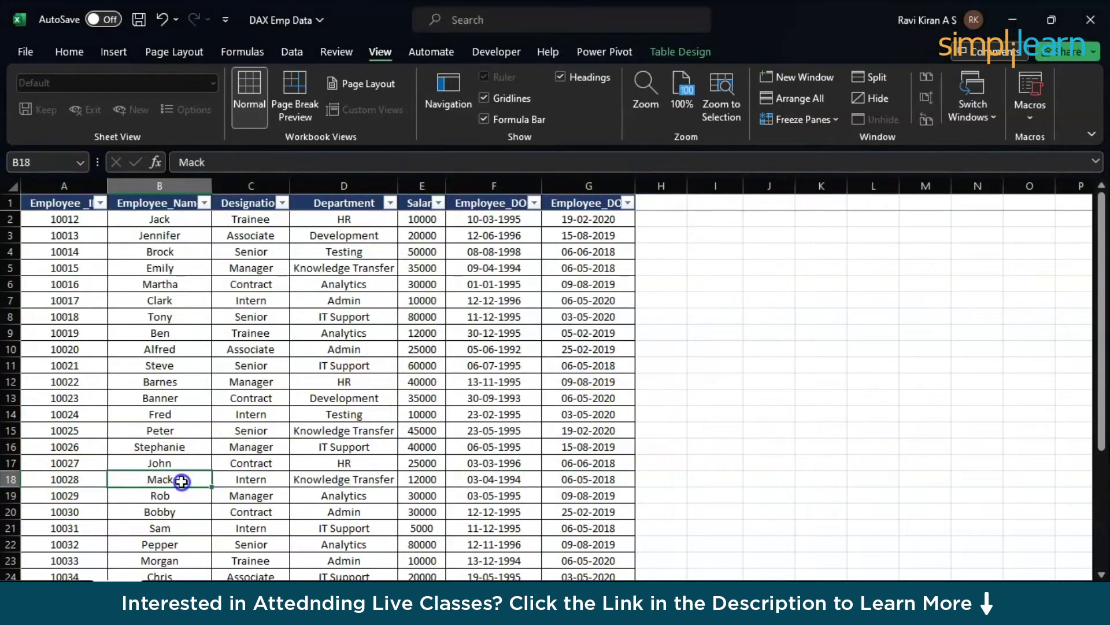
key("shift+space")
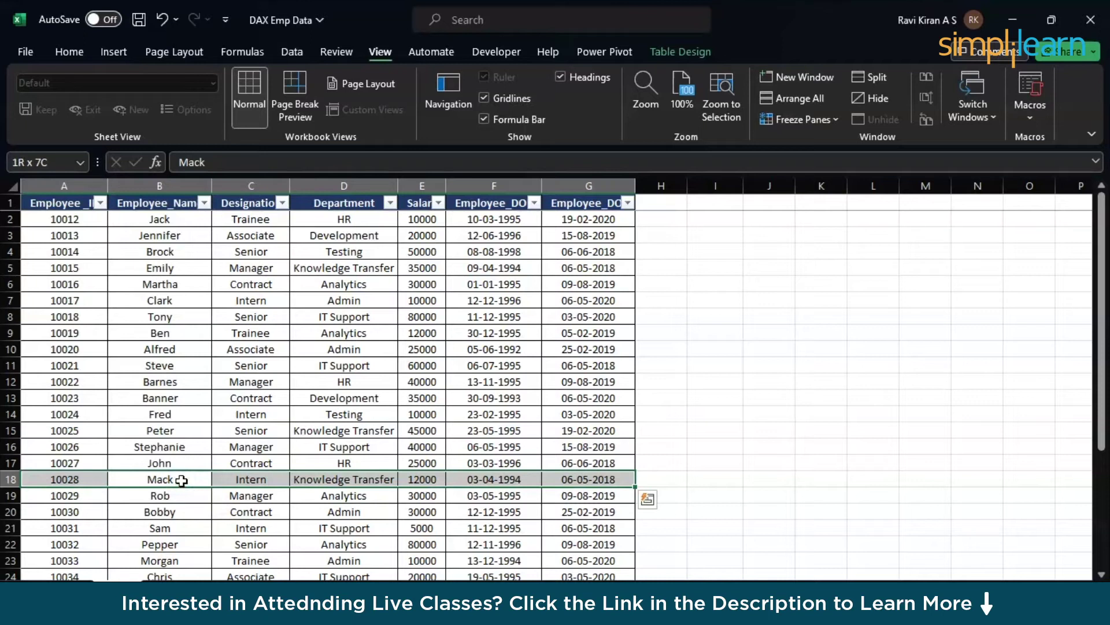
left_click_drag(182, 474, 175, 294)
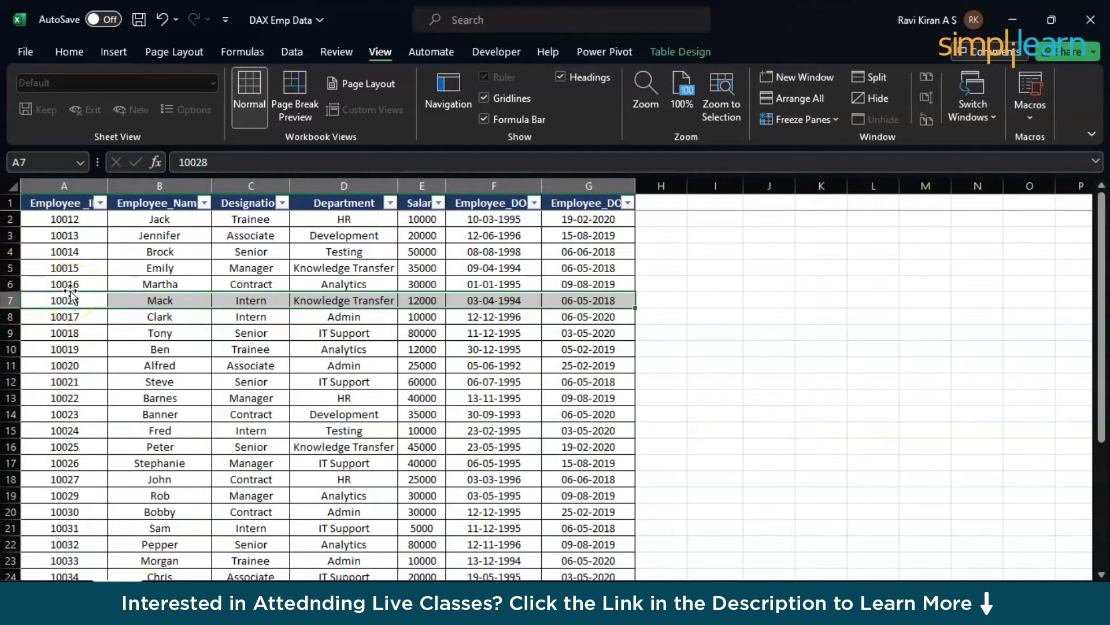
Move Stephanie's record up into row 11 below Ben
left_click(150, 456)
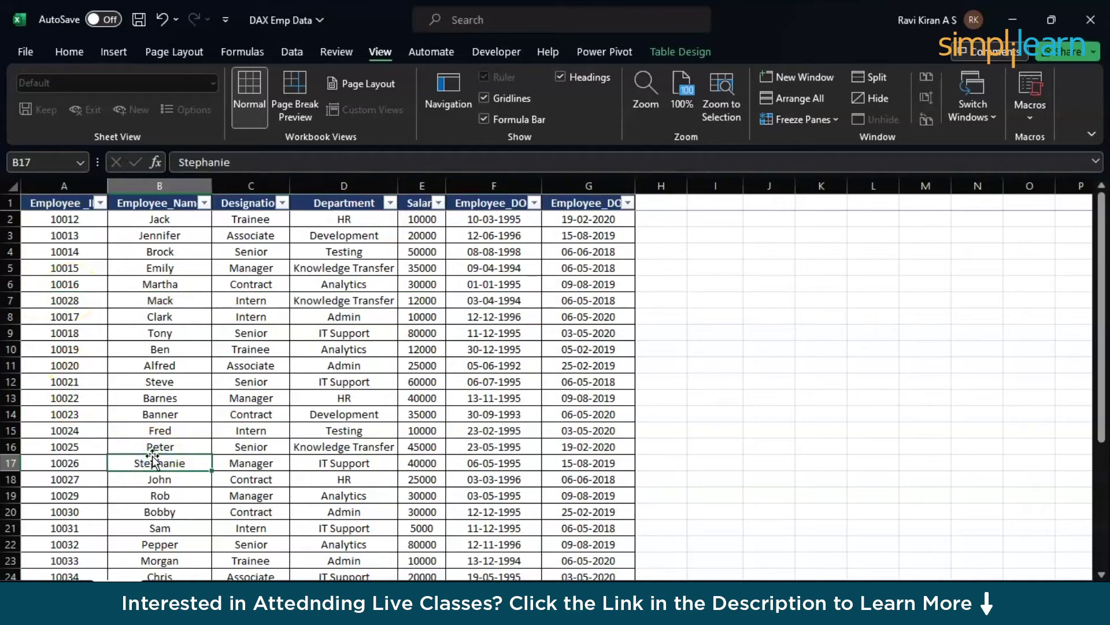
key("shift+space")
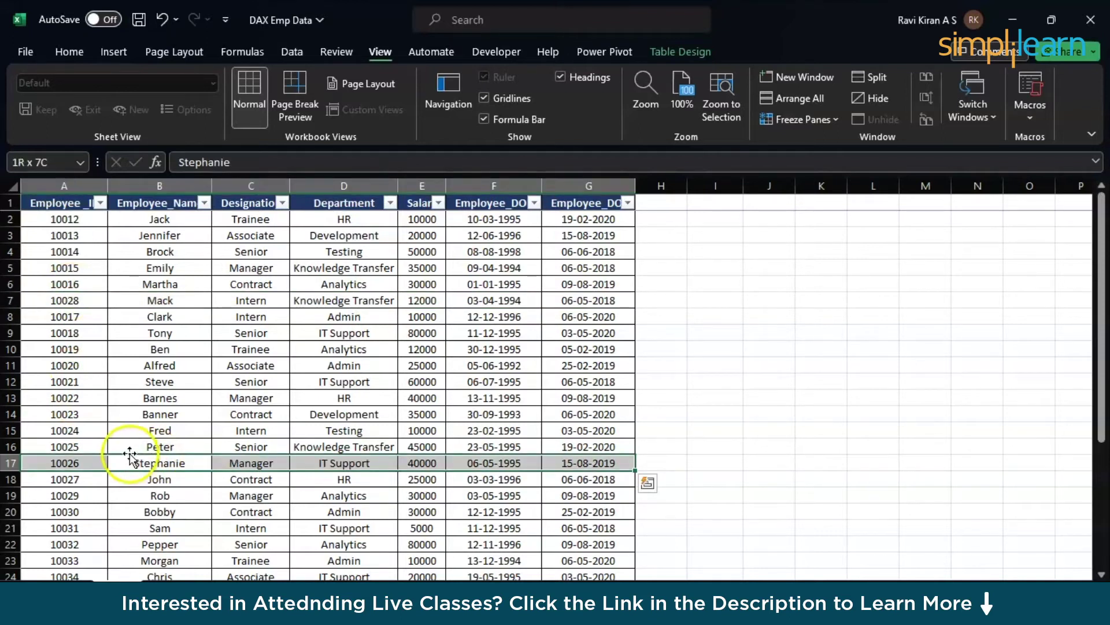
left_click_drag(119, 462, 129, 360)
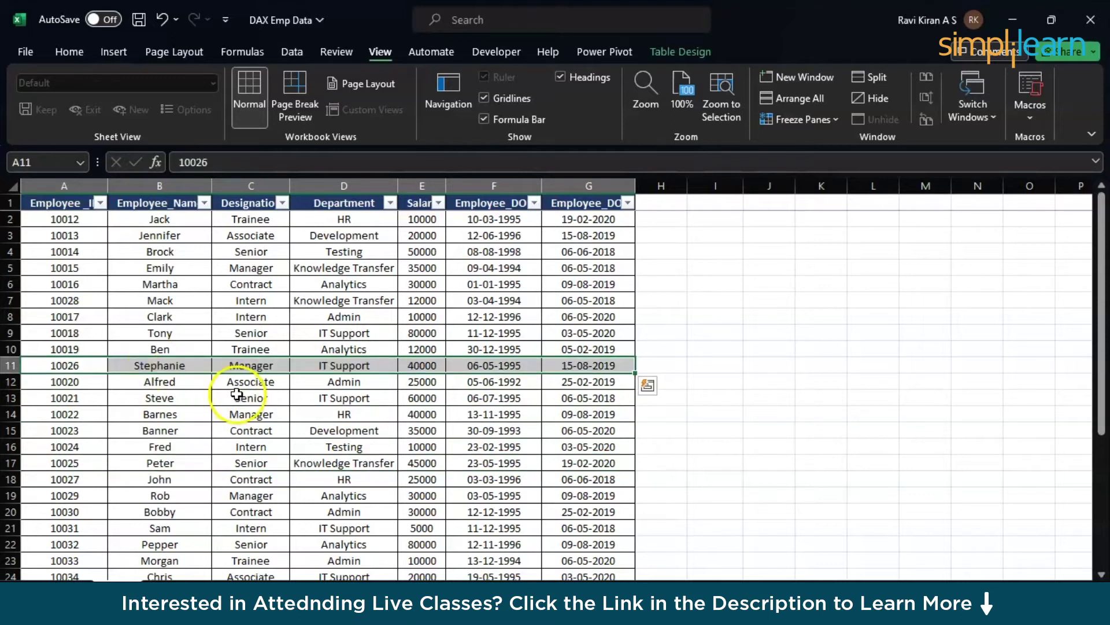
Undo Stephanie's row move and select Steve's 60000 salary in E12
key("ctrl+z")
left_click(438, 399)
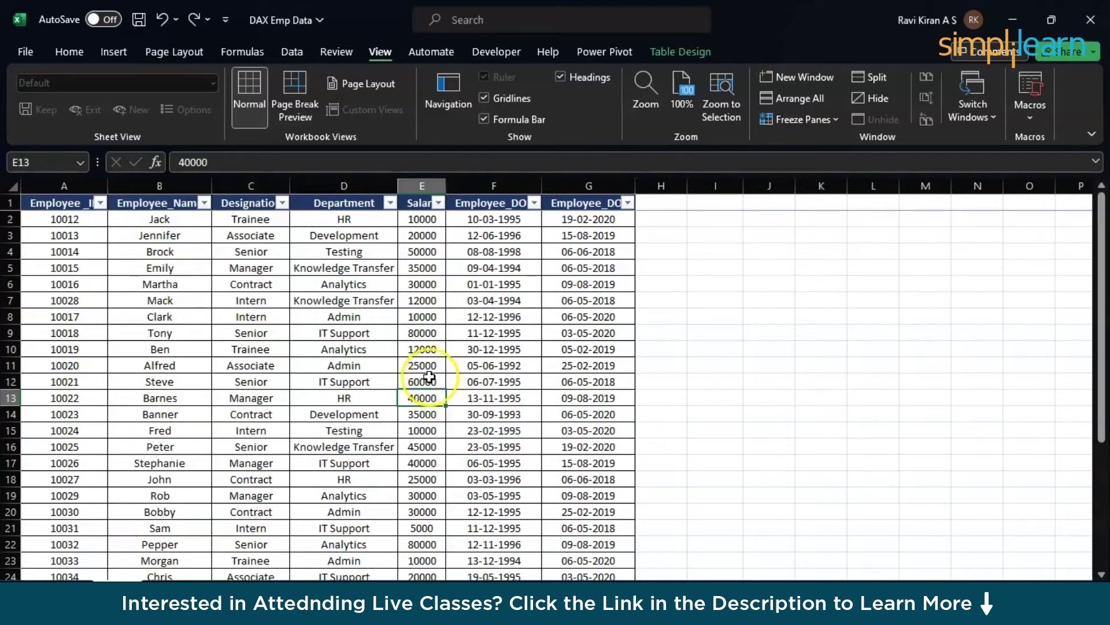
left_click(429, 377)
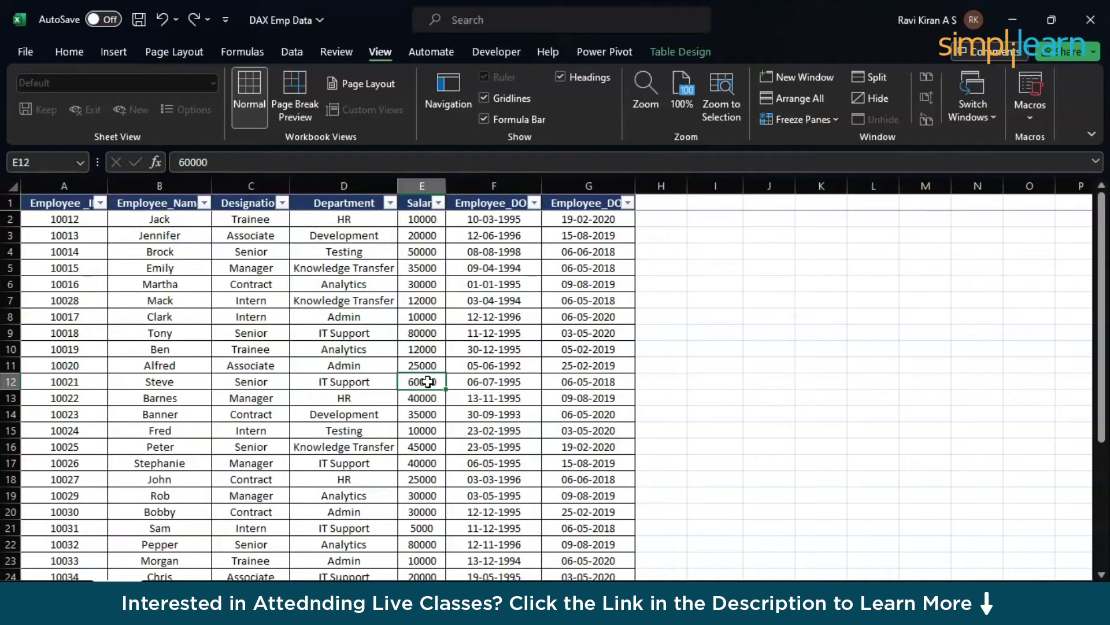
left_click_drag(445, 389, 443, 398)
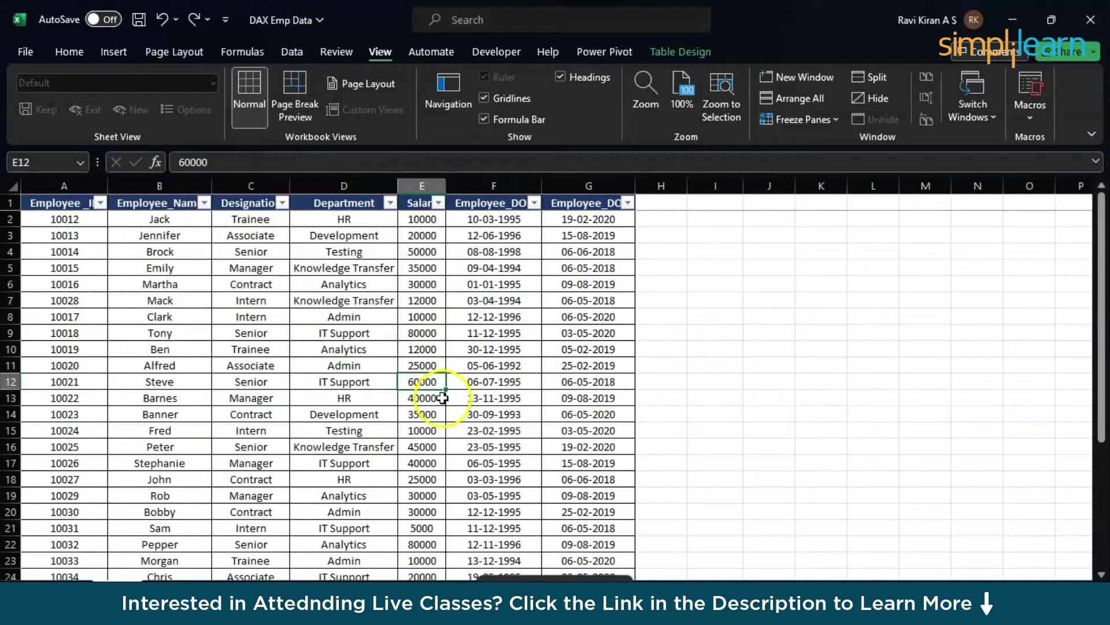
Add a note to E12 reading 'collegue can you please check it'
key("shift+F2")
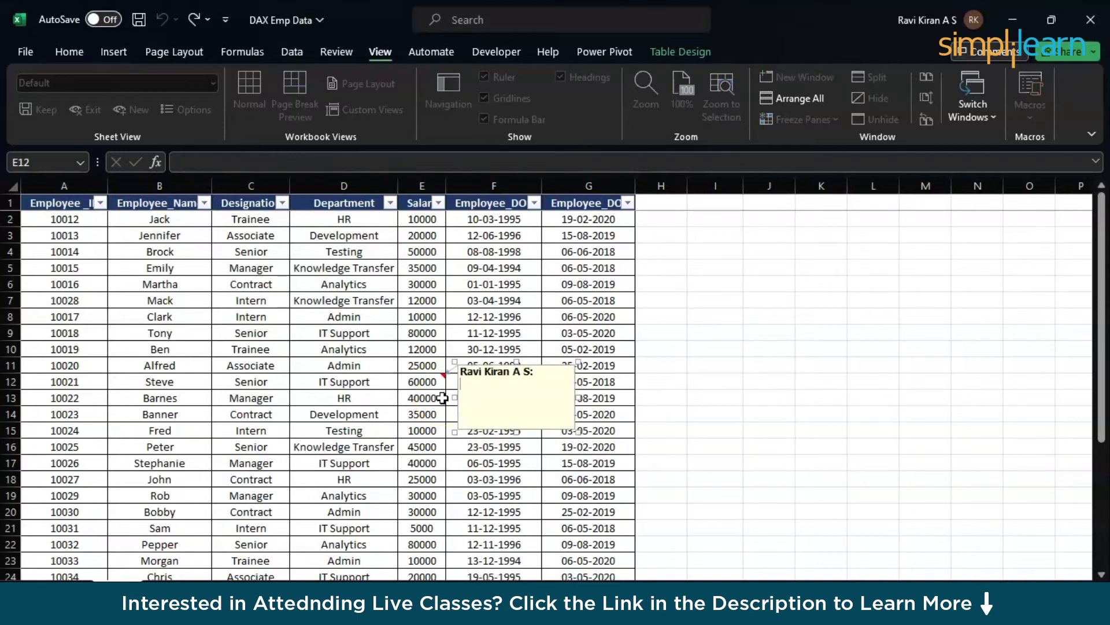
left_click(469, 404)
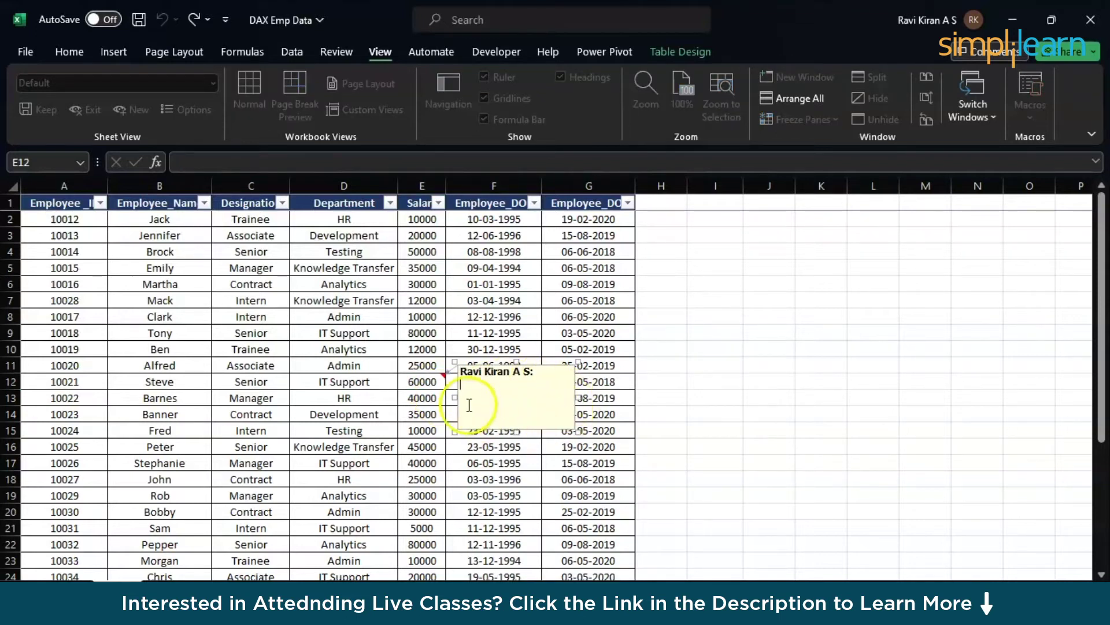
left_click(471, 377)
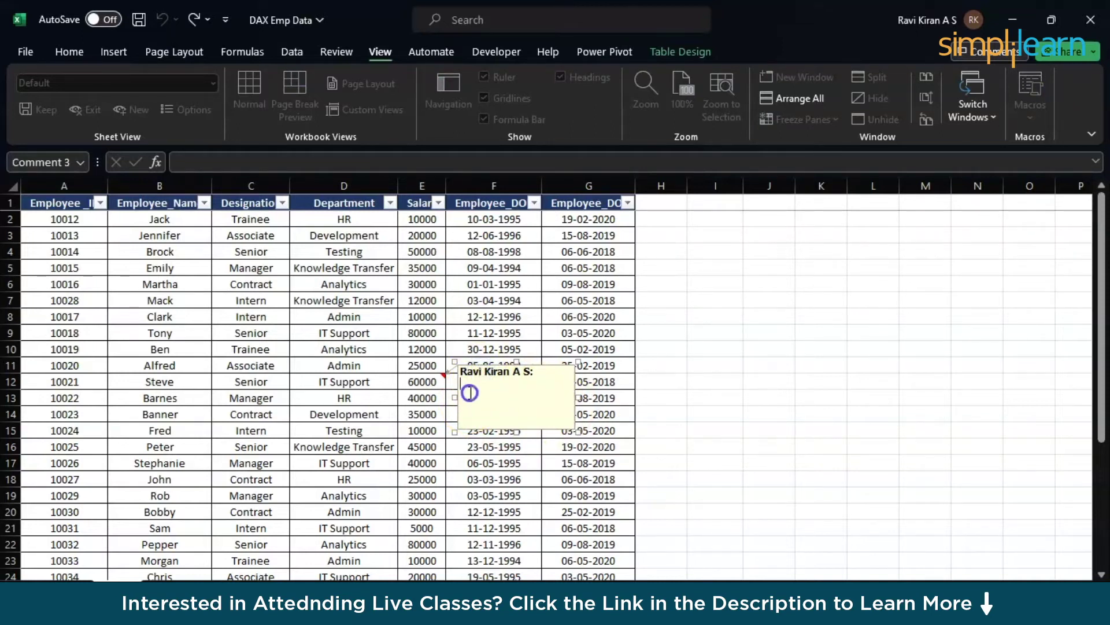
type("collegue can you ple")
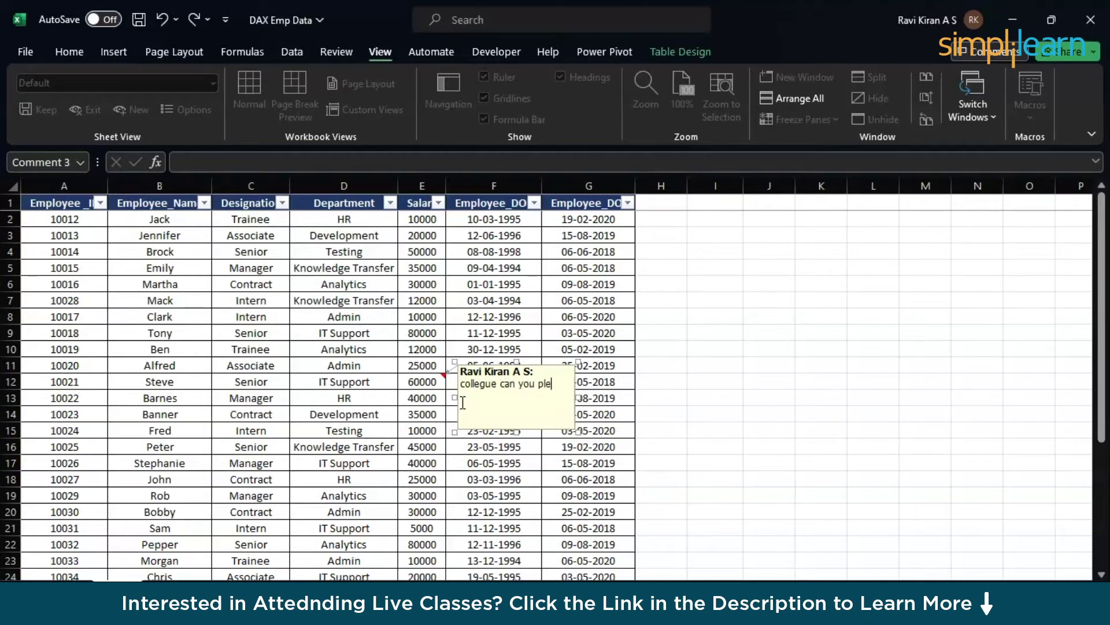
type("ase check it")
left_click(442, 452)
left_click(443, 459)
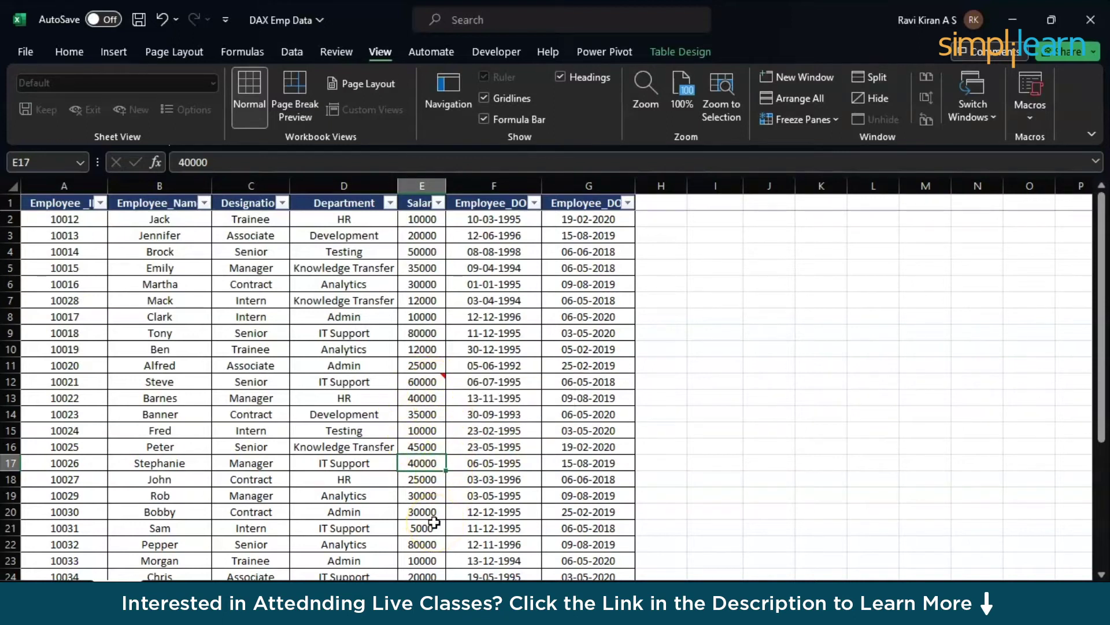
key("ctrl+z")
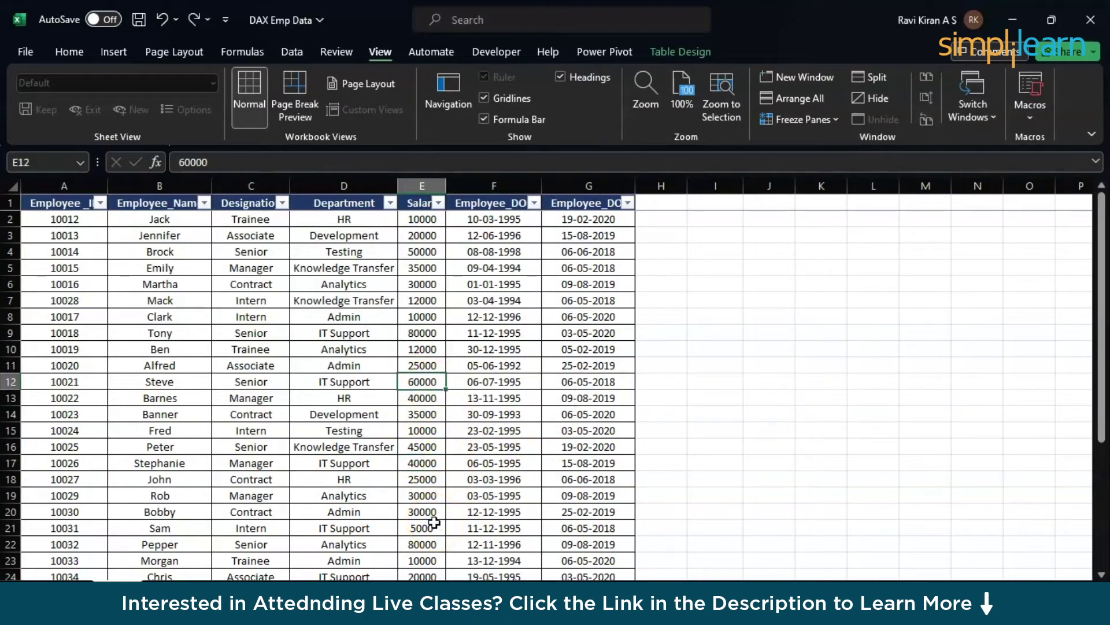
left_click(440, 466)
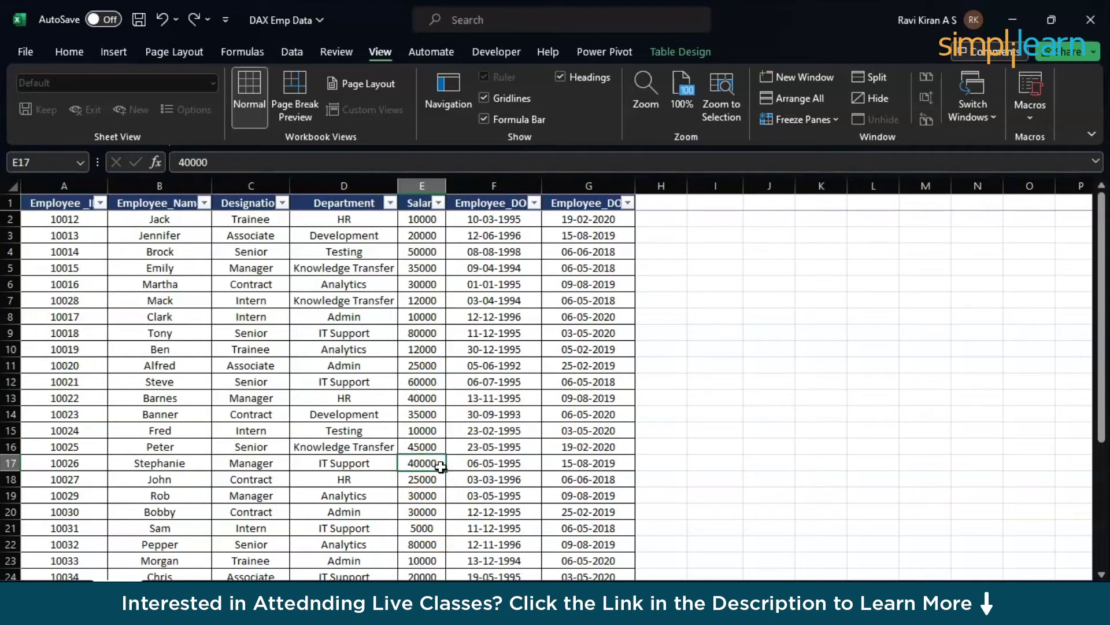
scroll(256, 424, "down", 6)
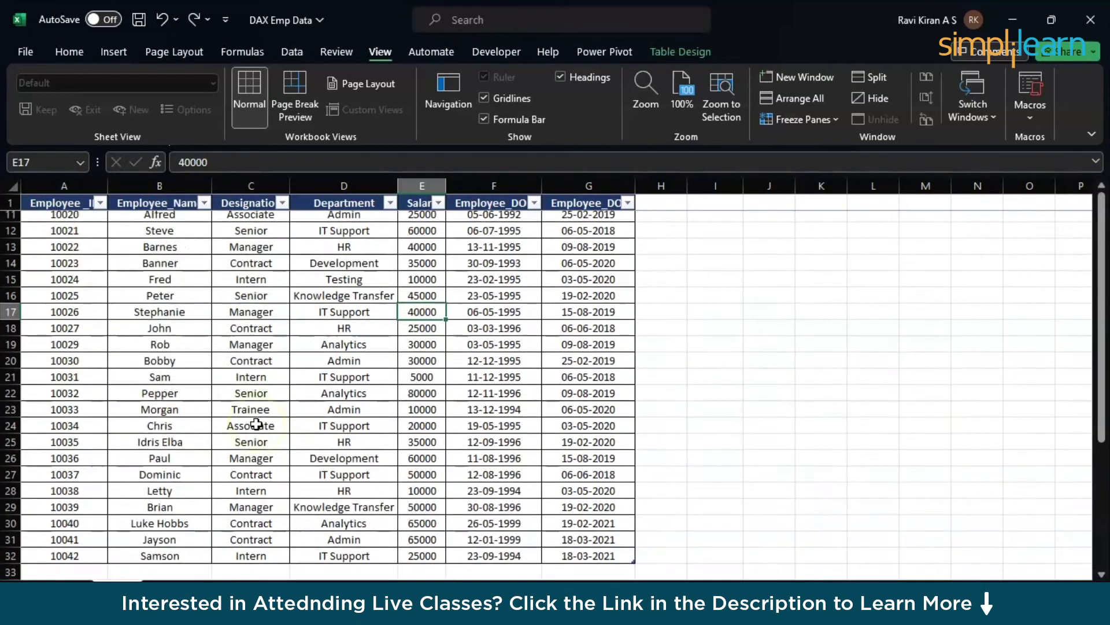
scroll(256, 424, "up", 6)
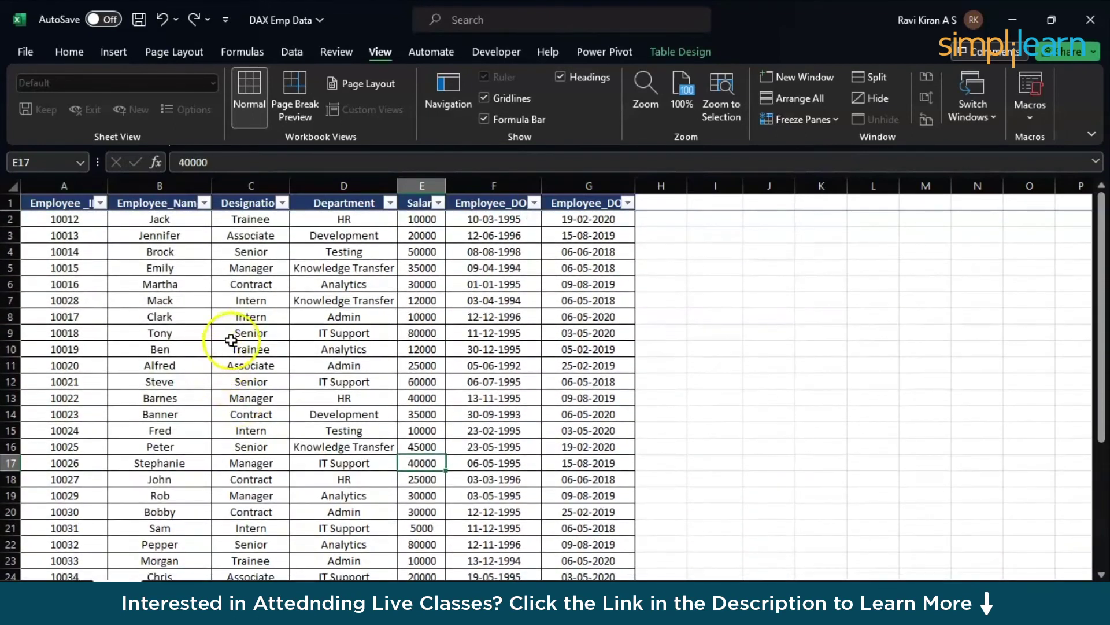
left_click(237, 336)
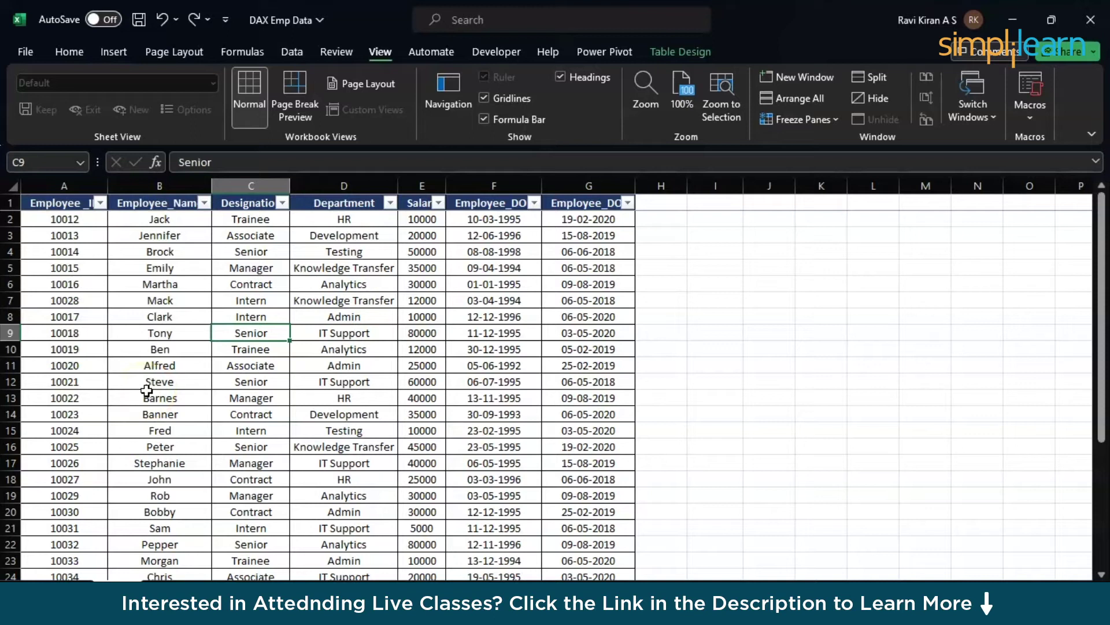
left_click(82, 221)
key("ctrl+Down")
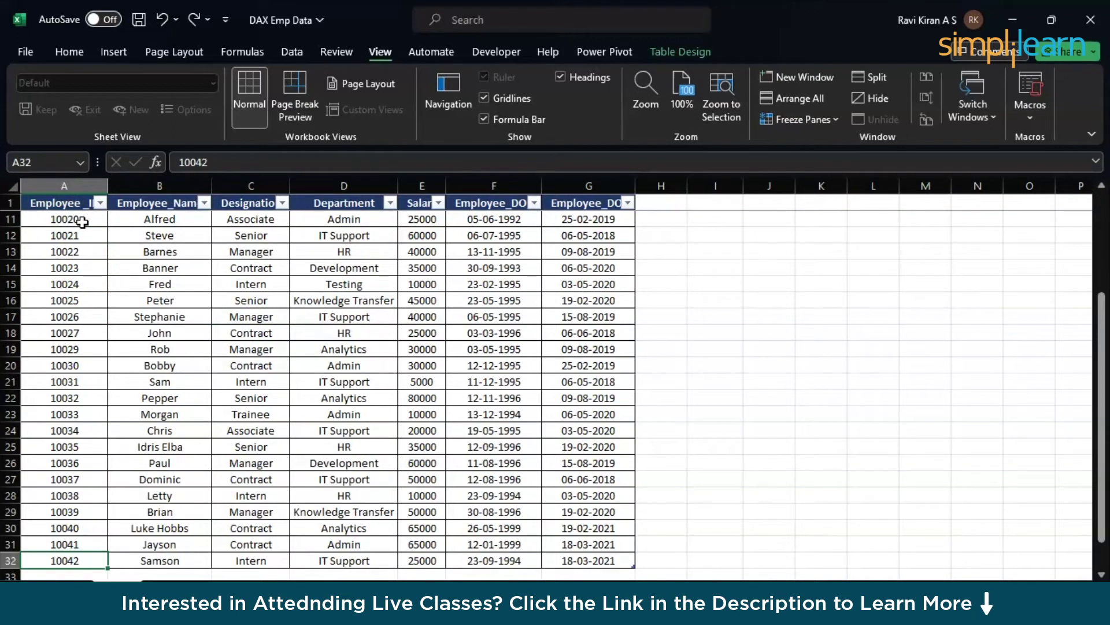
key("ctrl+Right")
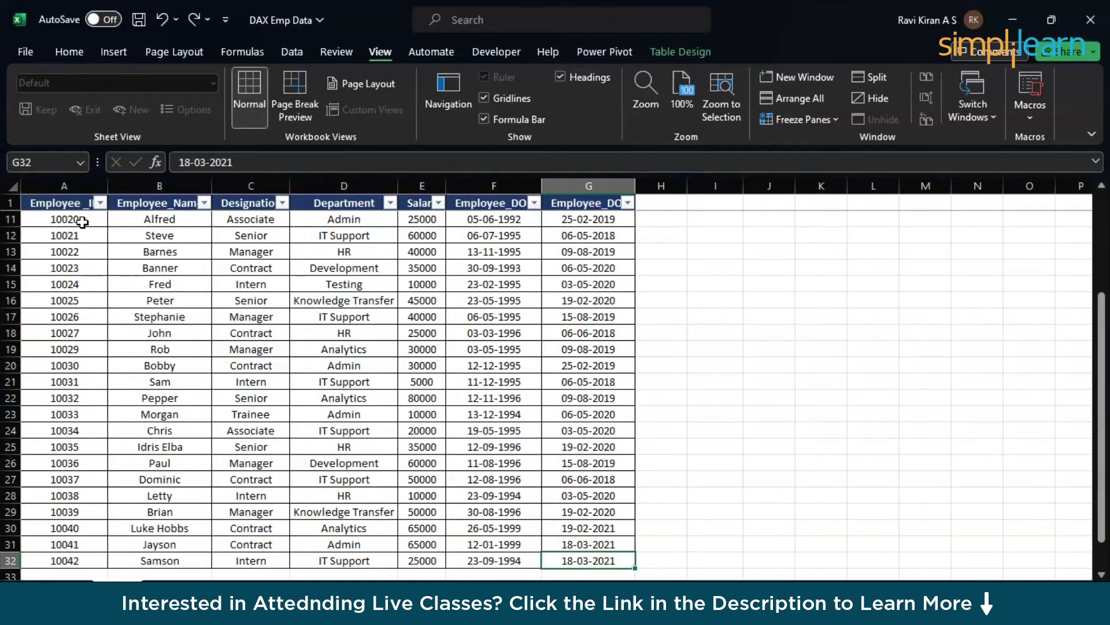
left_click(329, 332)
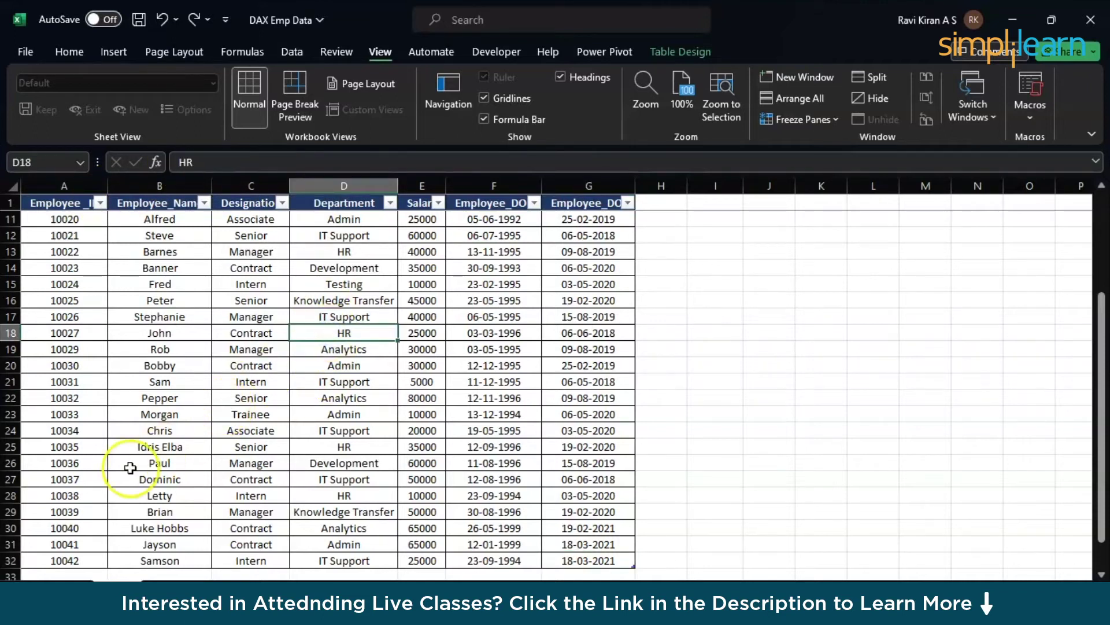
scroll(129, 464, "up", 3)
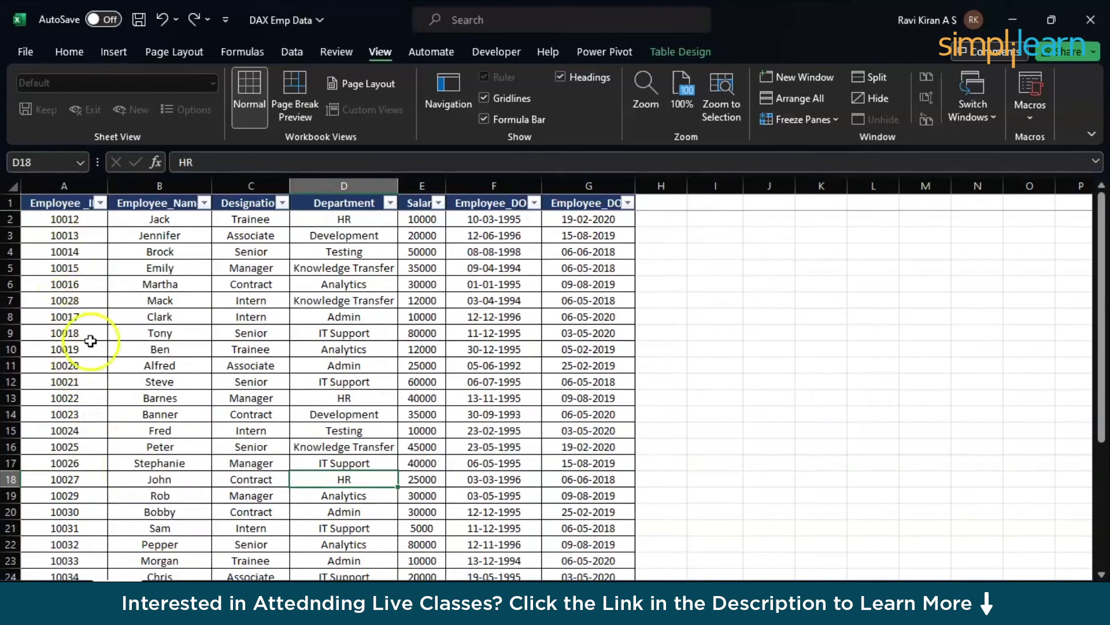
left_click(69, 223)
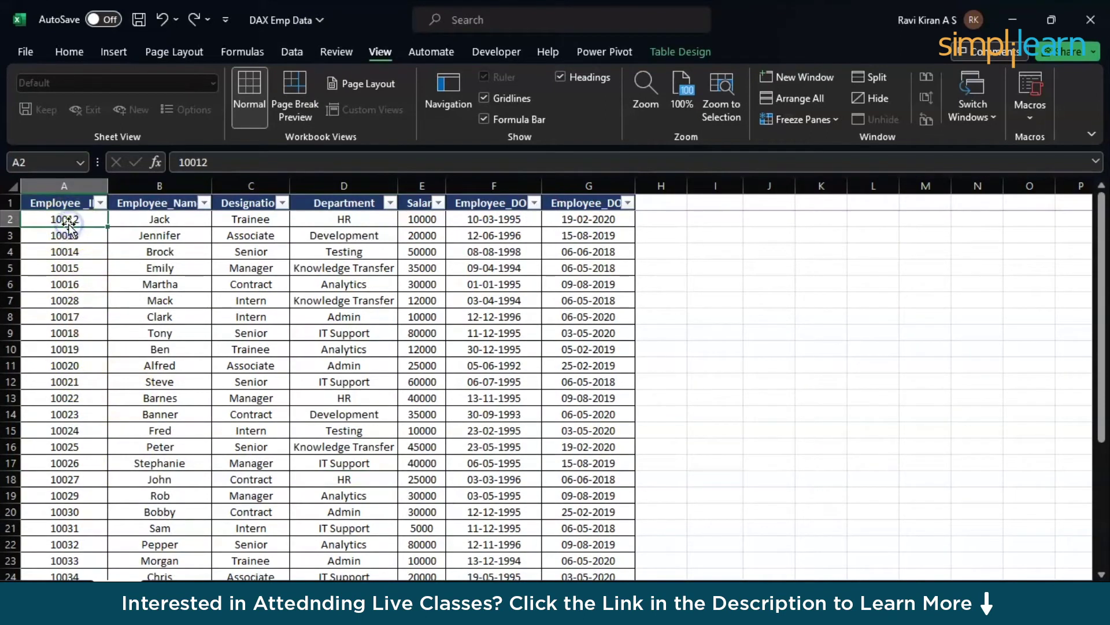
key("ctrl+g")
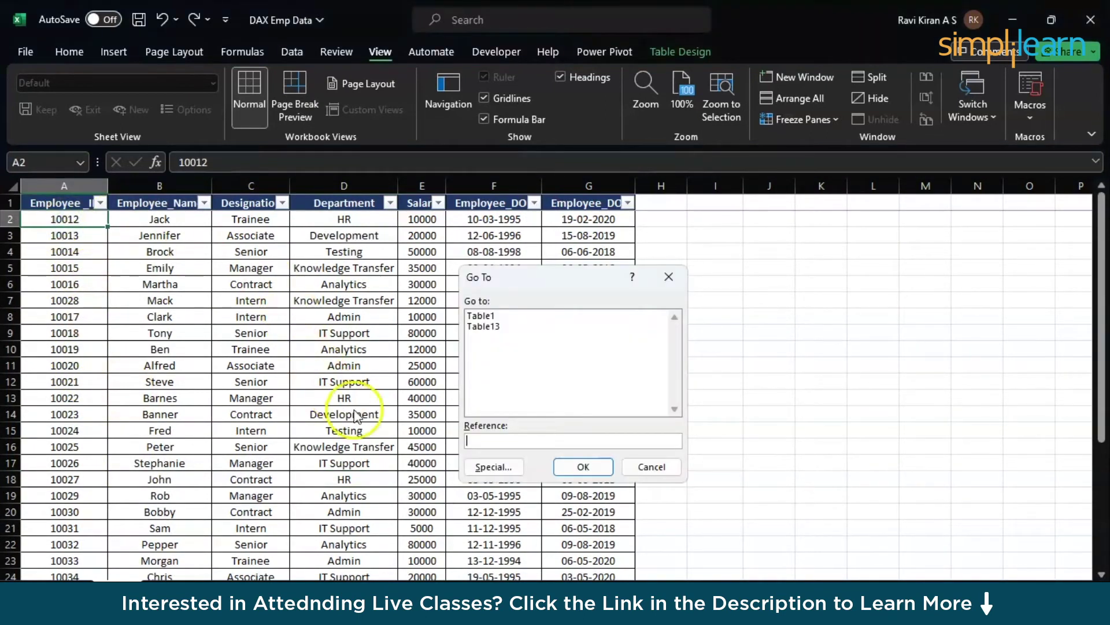
left_click(492, 440)
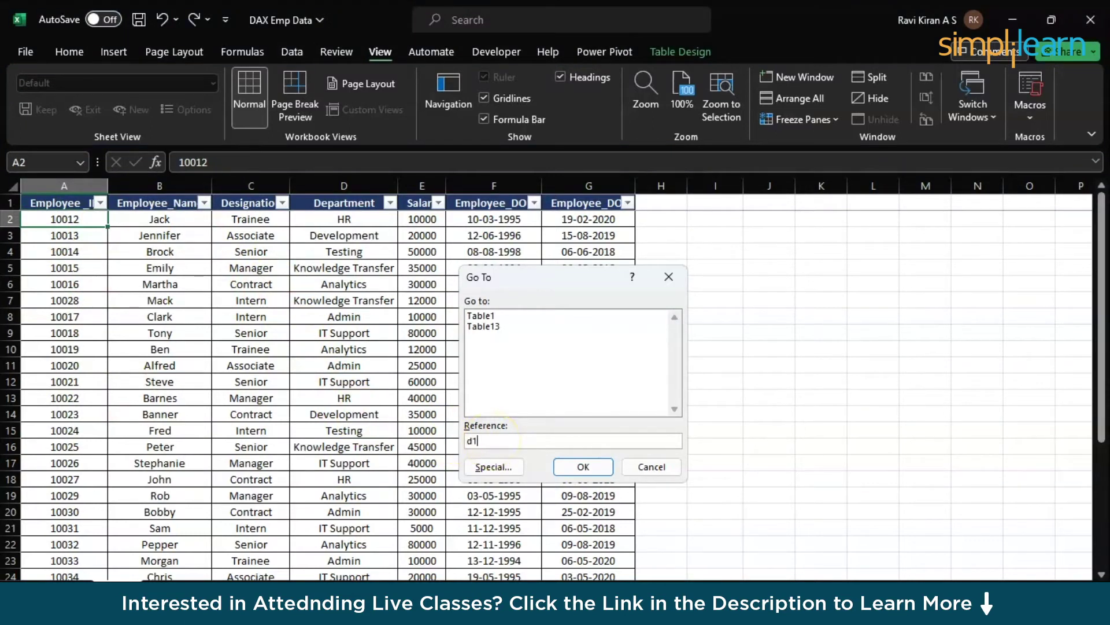
key("Return")
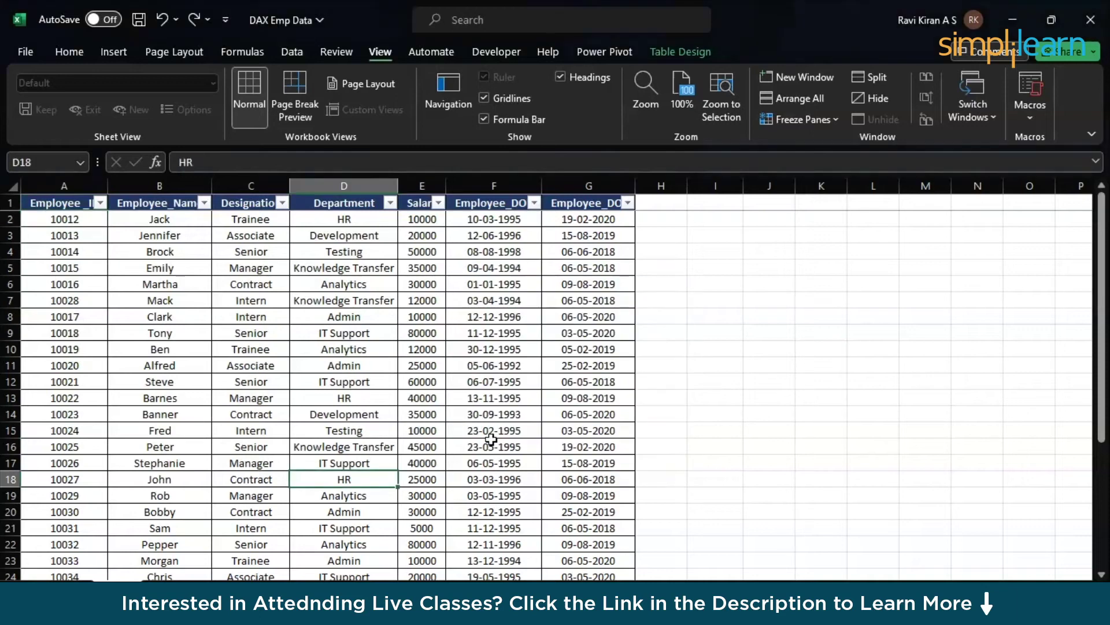
scroll(324, 450, "down", 1)
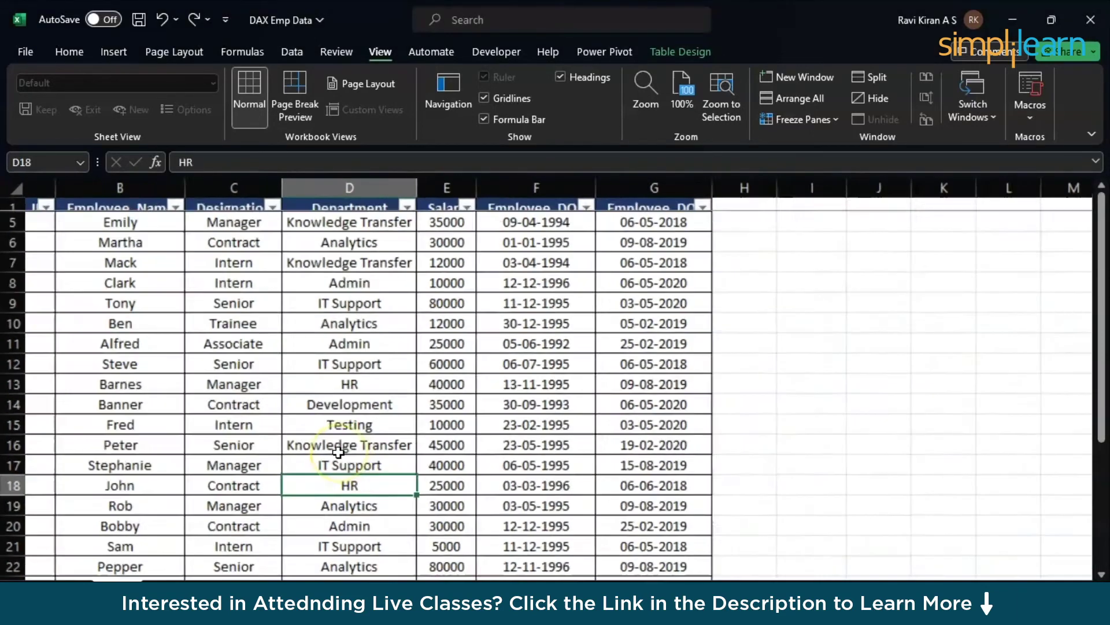
scroll(338, 452, "up", 5, "ctrl")
scroll(339, 452, "up", 1)
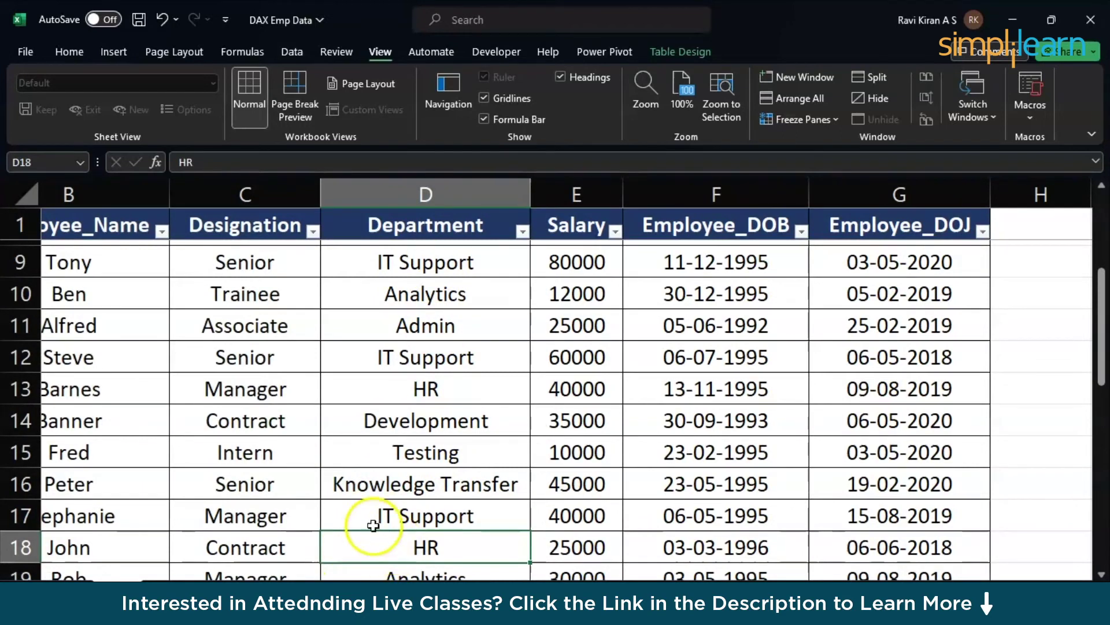
scroll(329, 515, "down", 5, "ctrl")
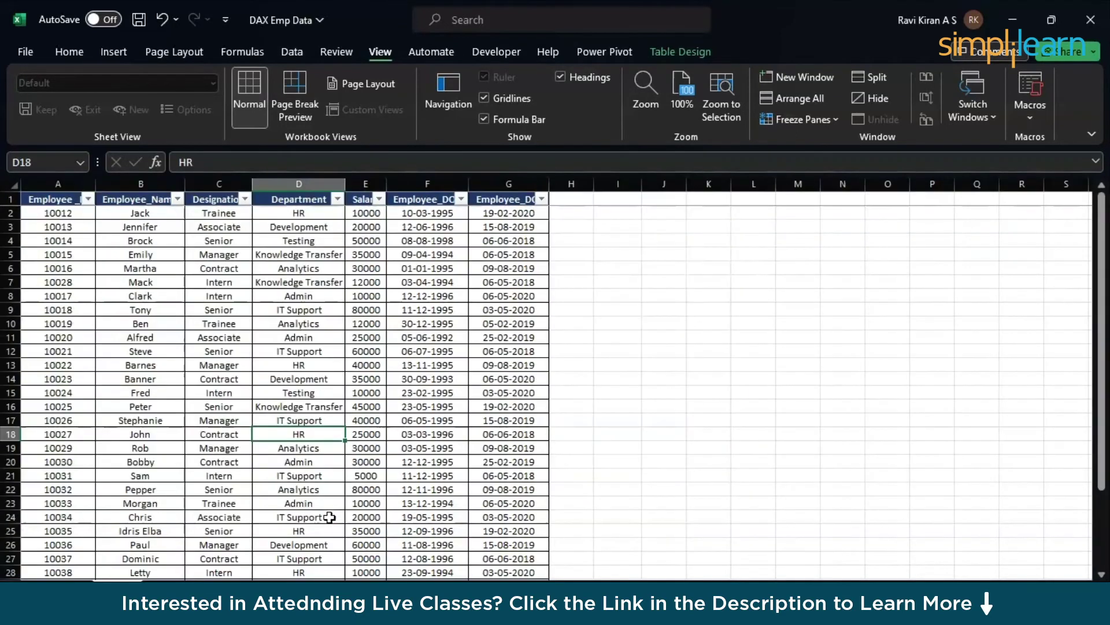
scroll(329, 517, "up", 2, "ctrl")
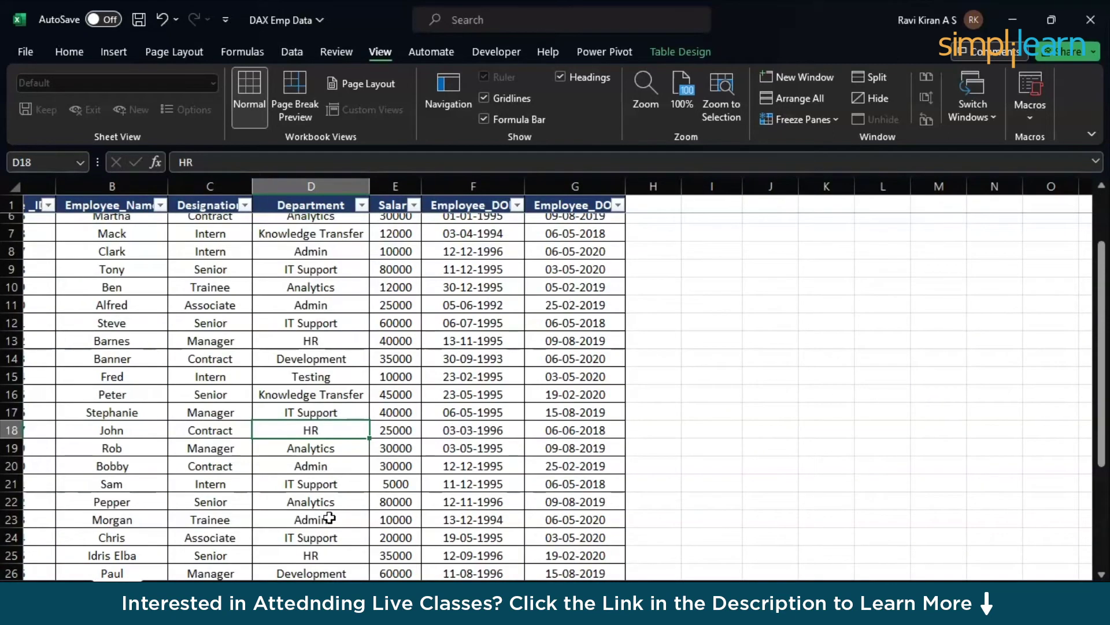
Copy the employee names into a new Column1 inserted before Employee_Name
left_click(207, 273)
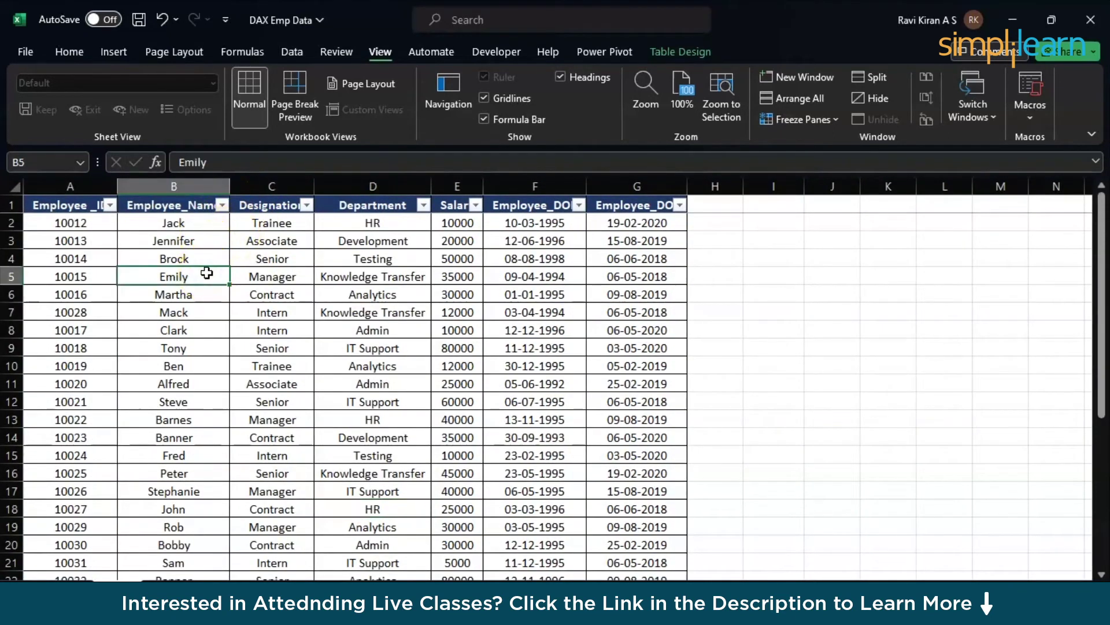
key("ctrl+shift+Down")
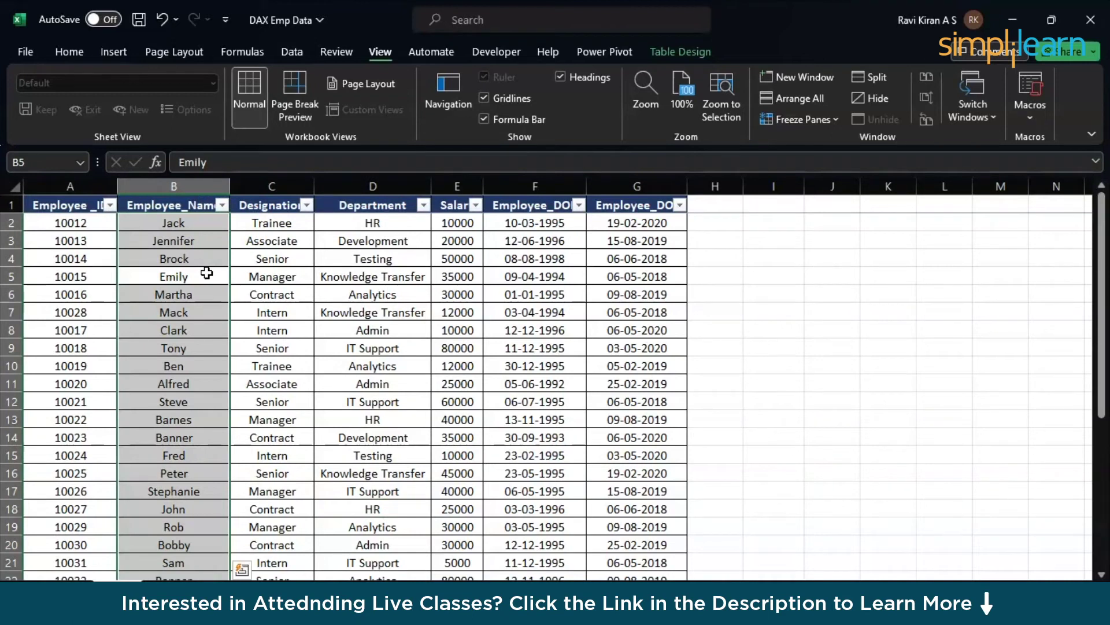
key("ctrl+c")
key("ctrl+shift+plus")
scroll(191, 242, "down", 4)
left_click(173, 215)
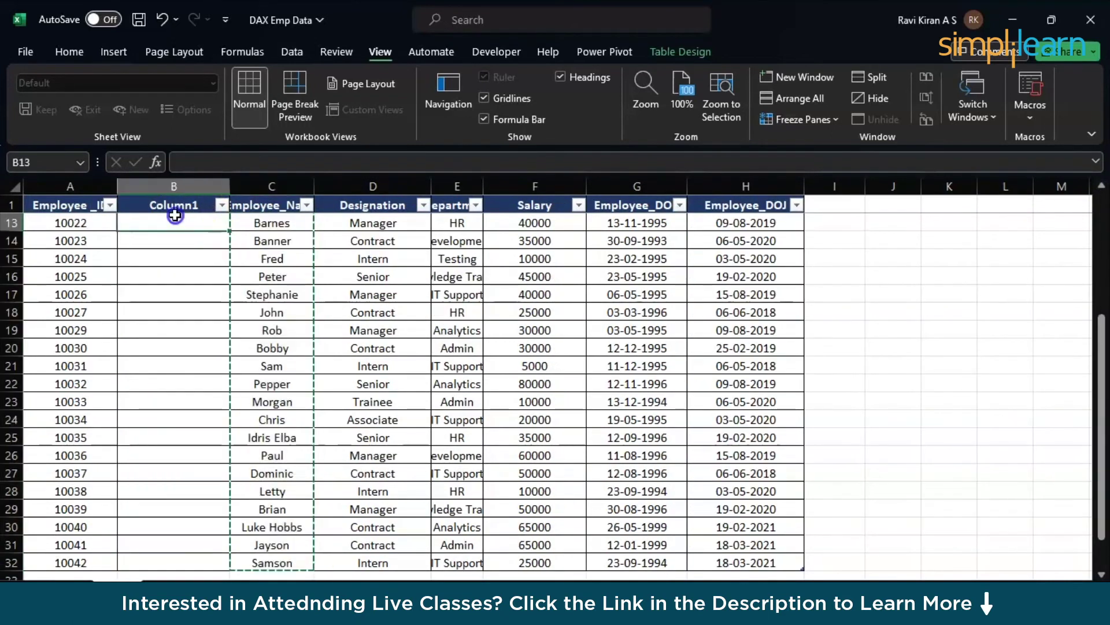
key("ctrl+v")
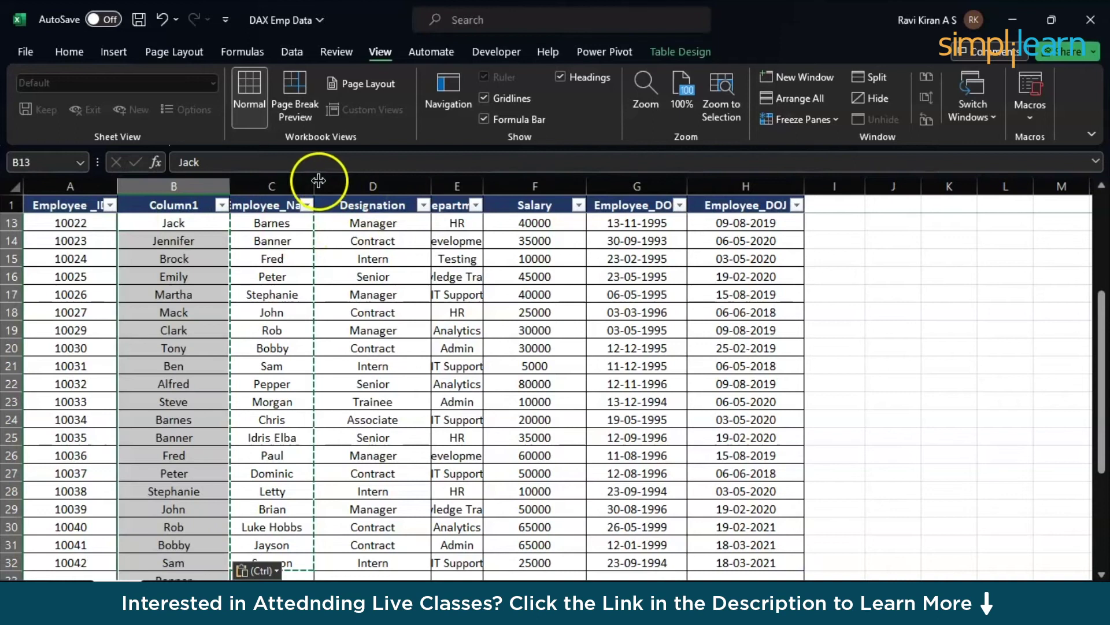
Insert a second column, Column2, and paste the names from Column1 into it
left_click(270, 246)
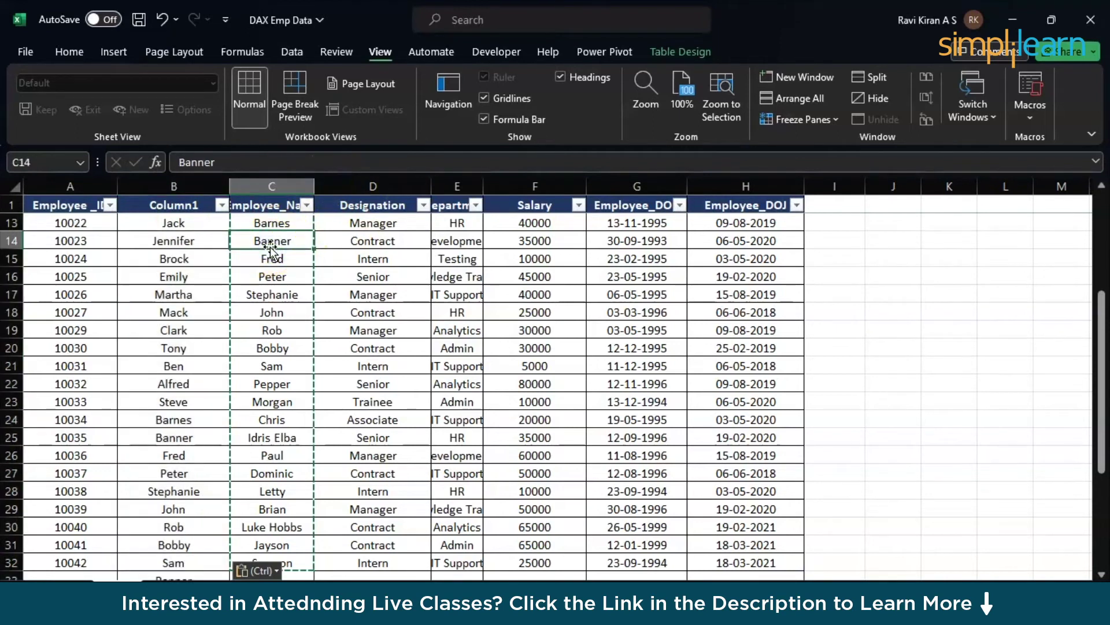
key("ctrl+space")
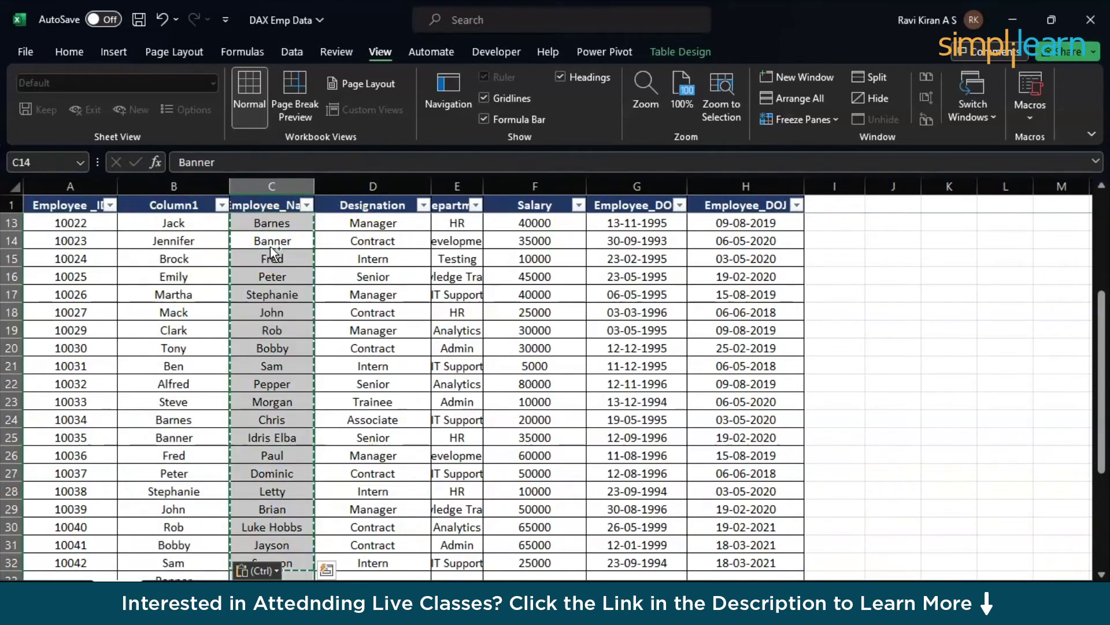
key("ctrl+shift+plus")
scroll(271, 249, "up", 4)
left_click(268, 218)
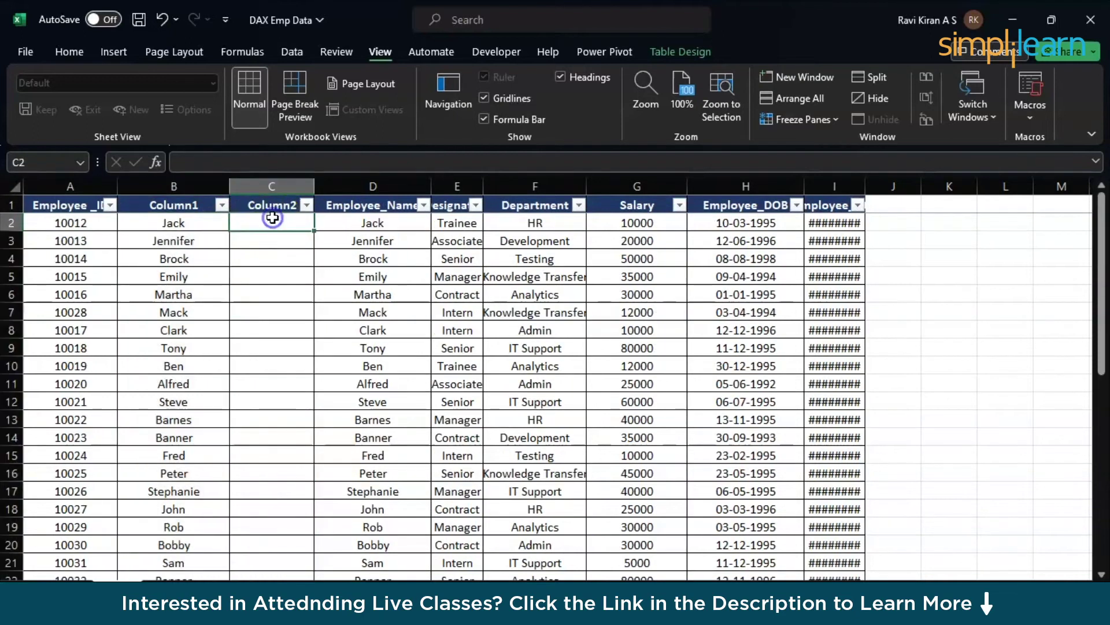
left_click(238, 217)
left_click(168, 218)
key("ctrl+shift+Down")
scroll(169, 218, "up", 4)
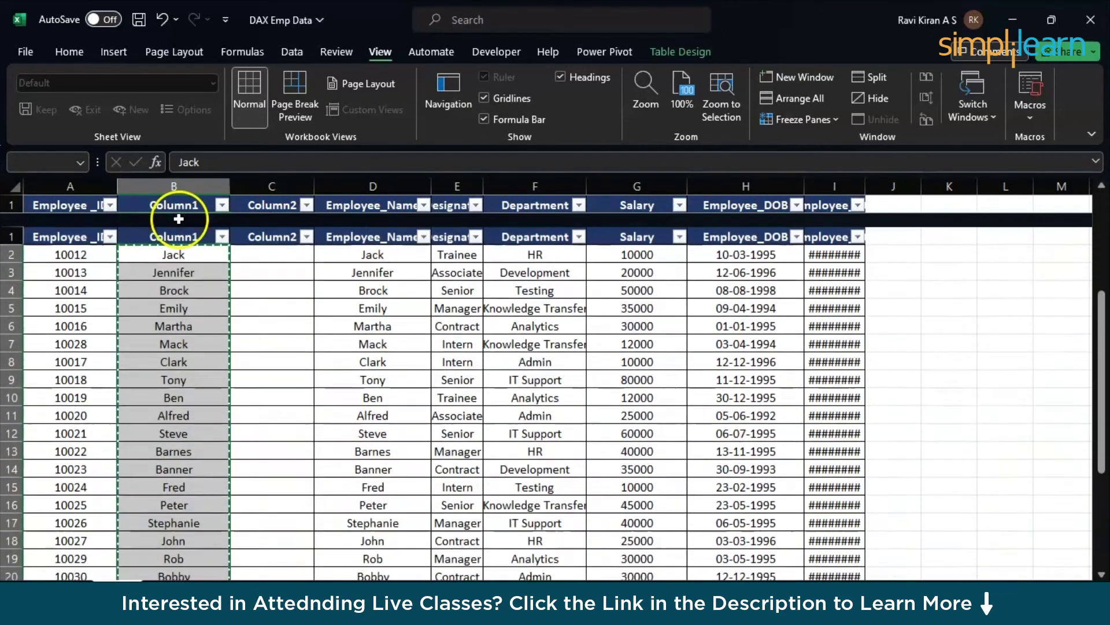
key("ctrl+c")
left_click(268, 226)
key("ctrl+v")
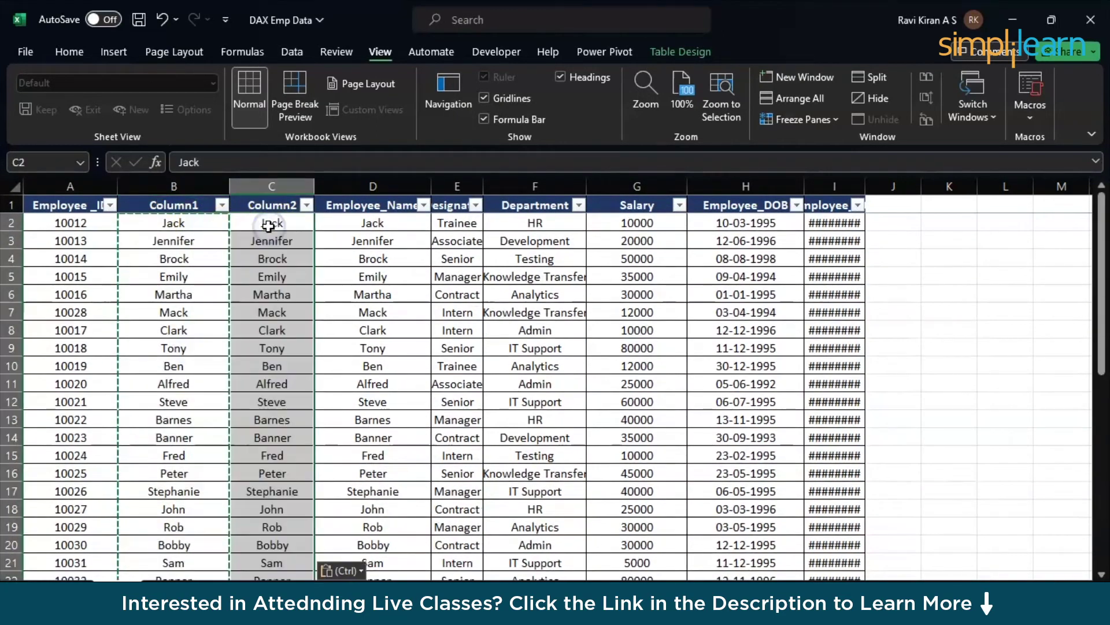
Clear the original Employee_Name values down to the table end
left_click(395, 217)
key("ctrl+shift+Down")
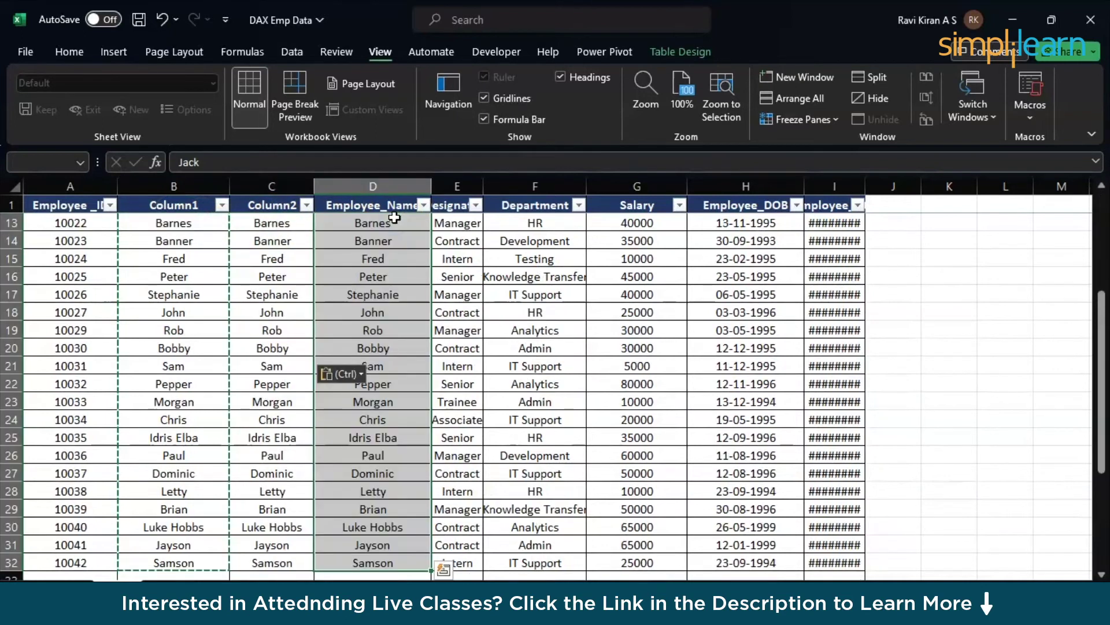
key("Delete")
Begin a formula in the Employee_Name column referencing Column1, then abandon it
left_click(386, 224)
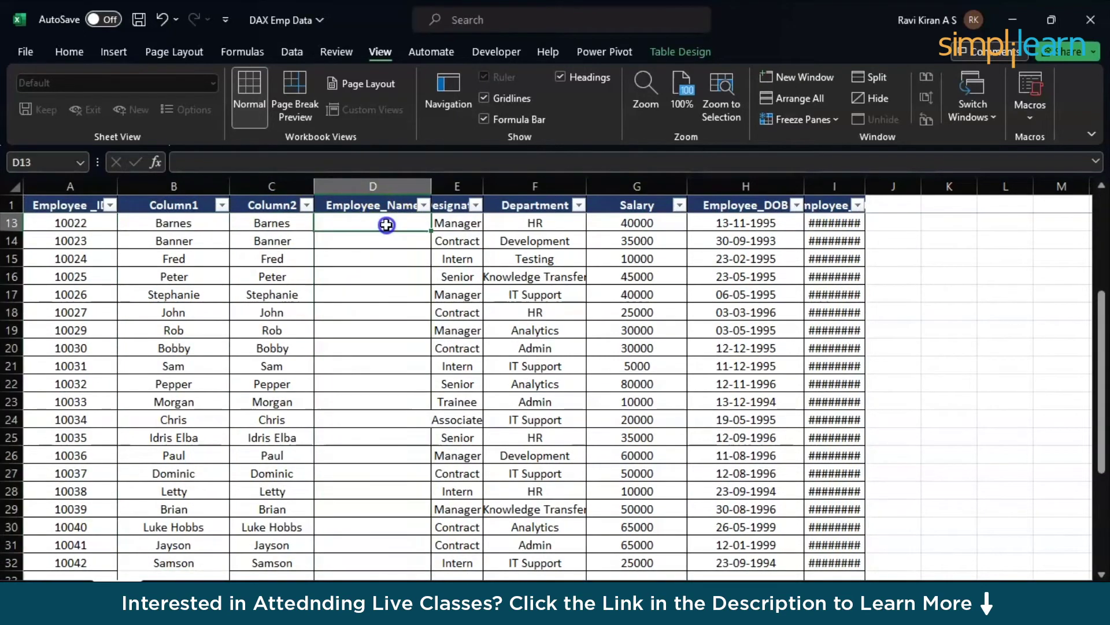
type("=")
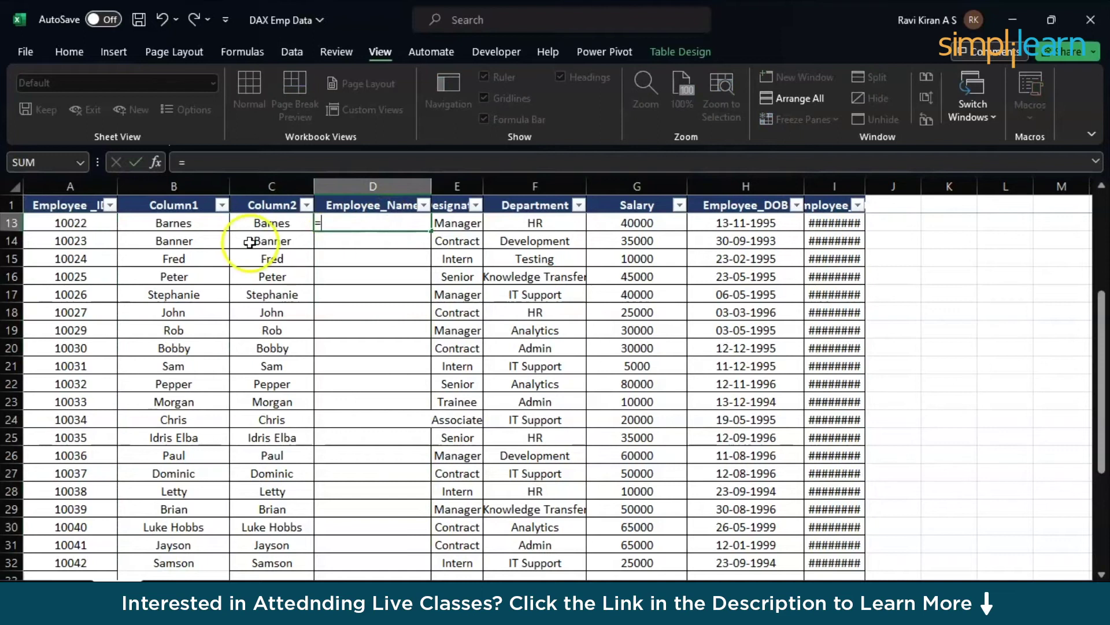
left_click(181, 203)
type("First")
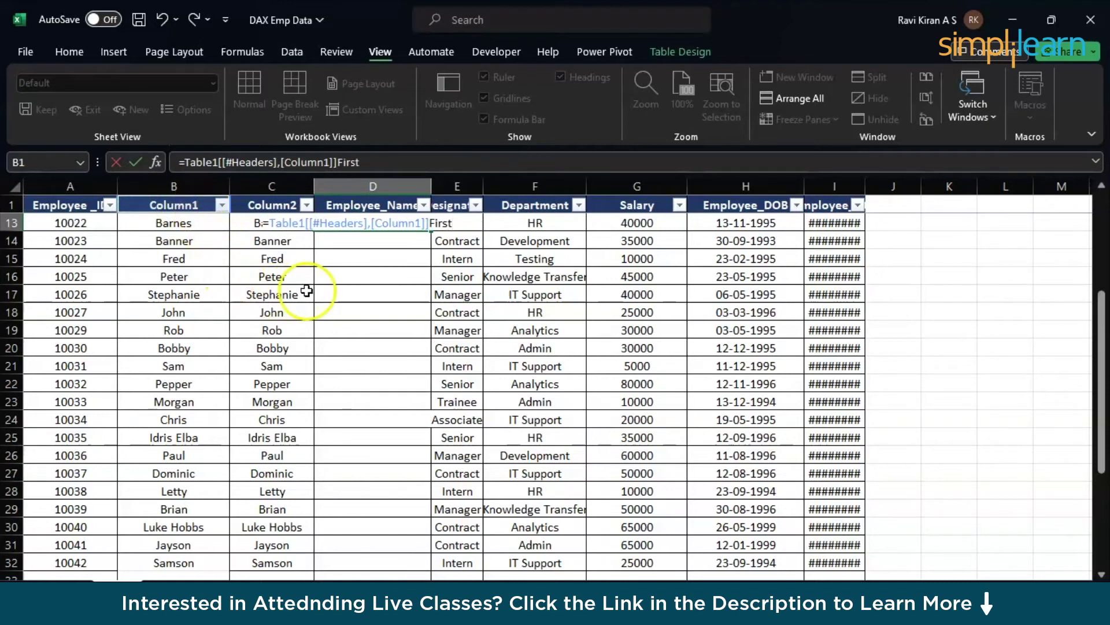
key("Escape")
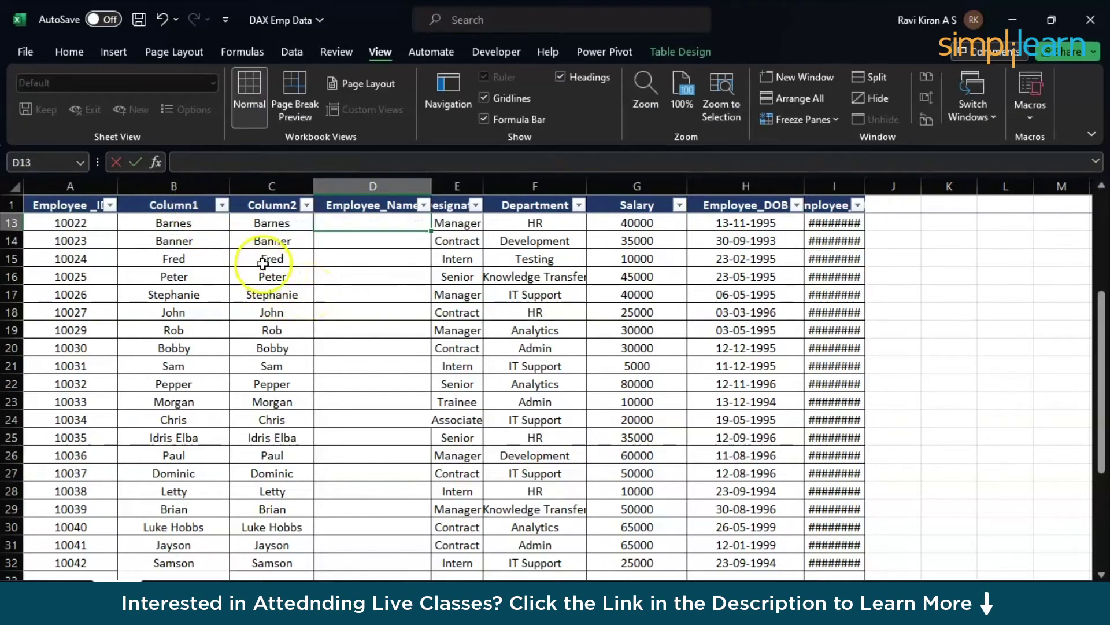
Retitle the Column1 header as fin and the Column2 header as lan
left_click(175, 207)
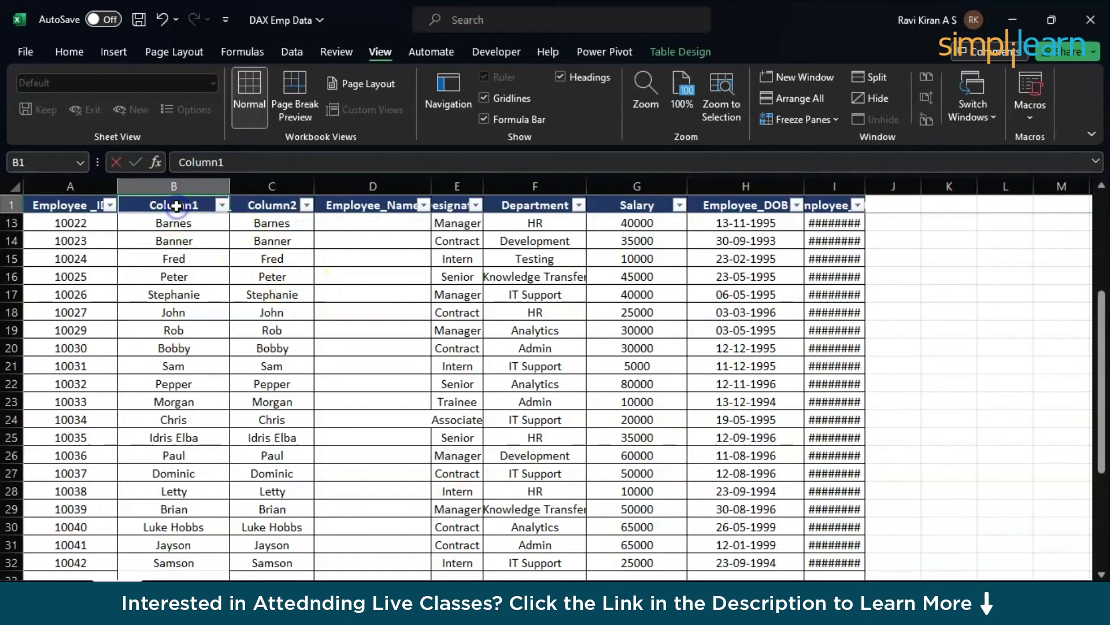
type("fin")
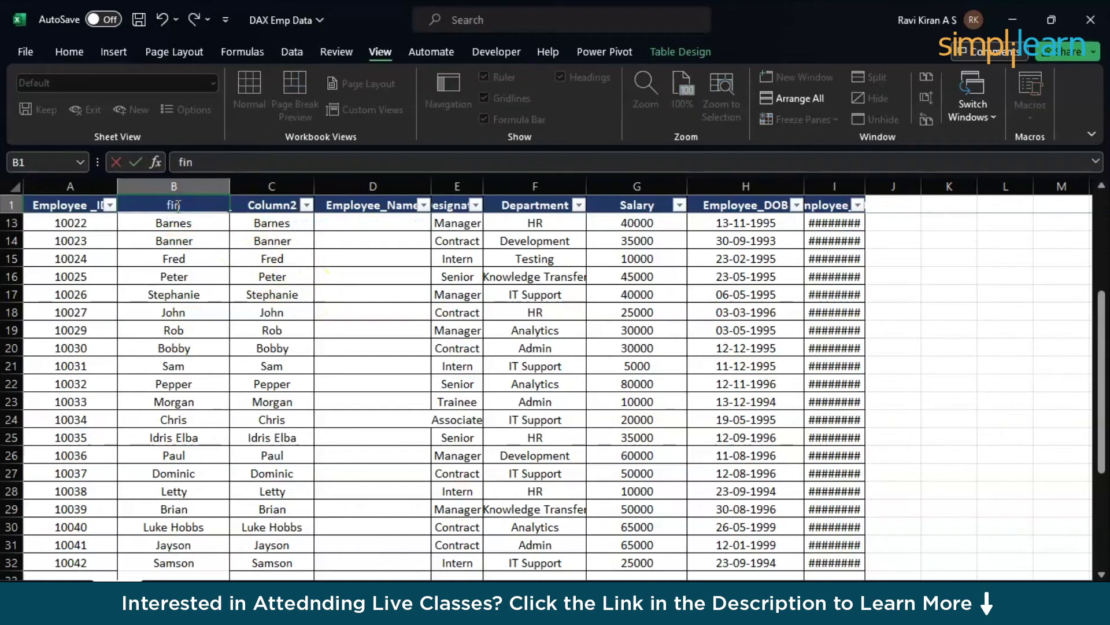
left_click(258, 205)
type("lan")
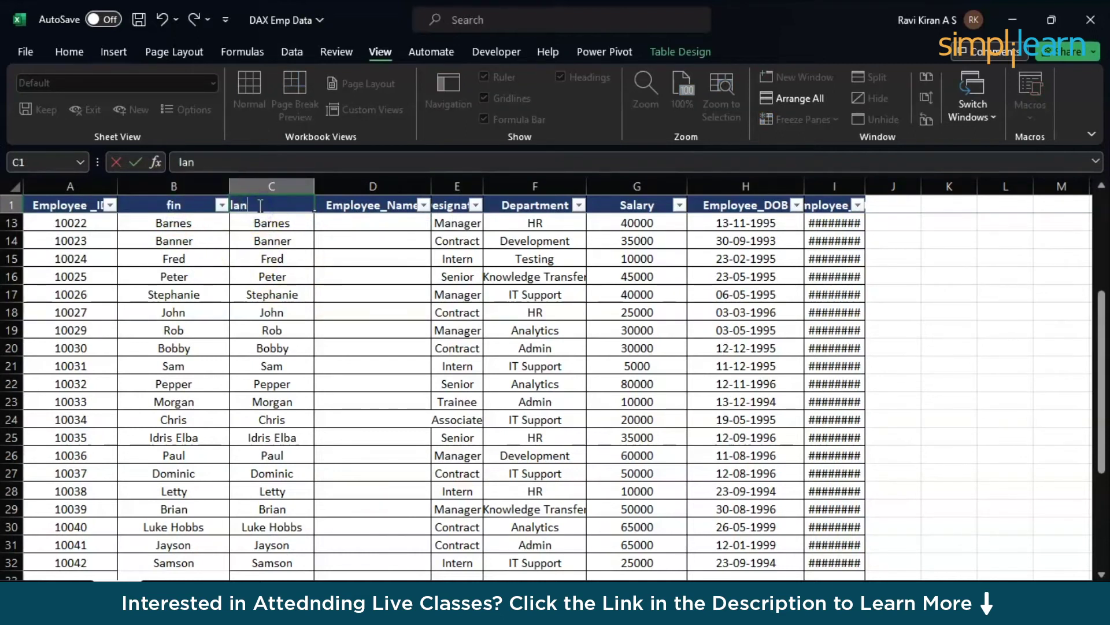
left_click(363, 221)
type("=")
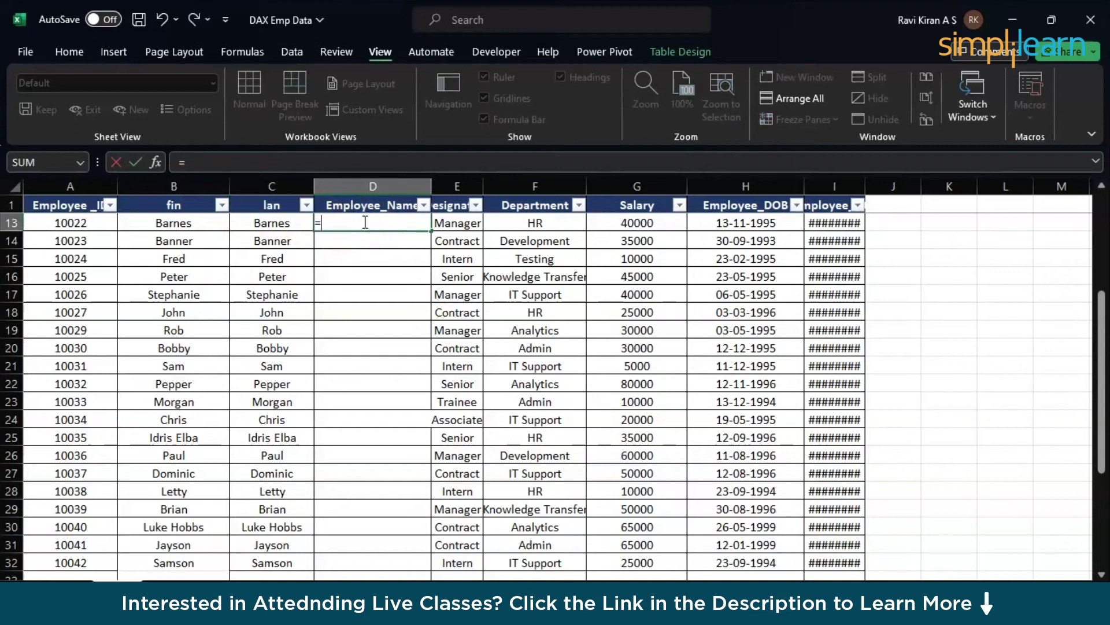
left_click(175, 222)
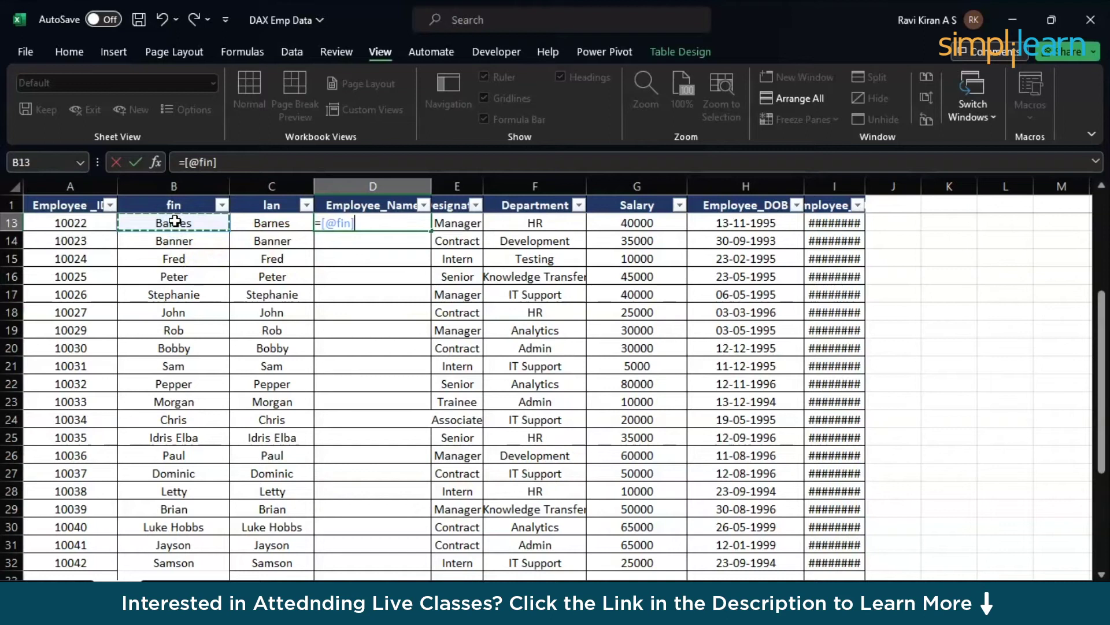
key("BackSpace")
key("BackSpace")
key("BackSpace")
key("BackSpace")
key("BackSpace")
key("BackSpace")
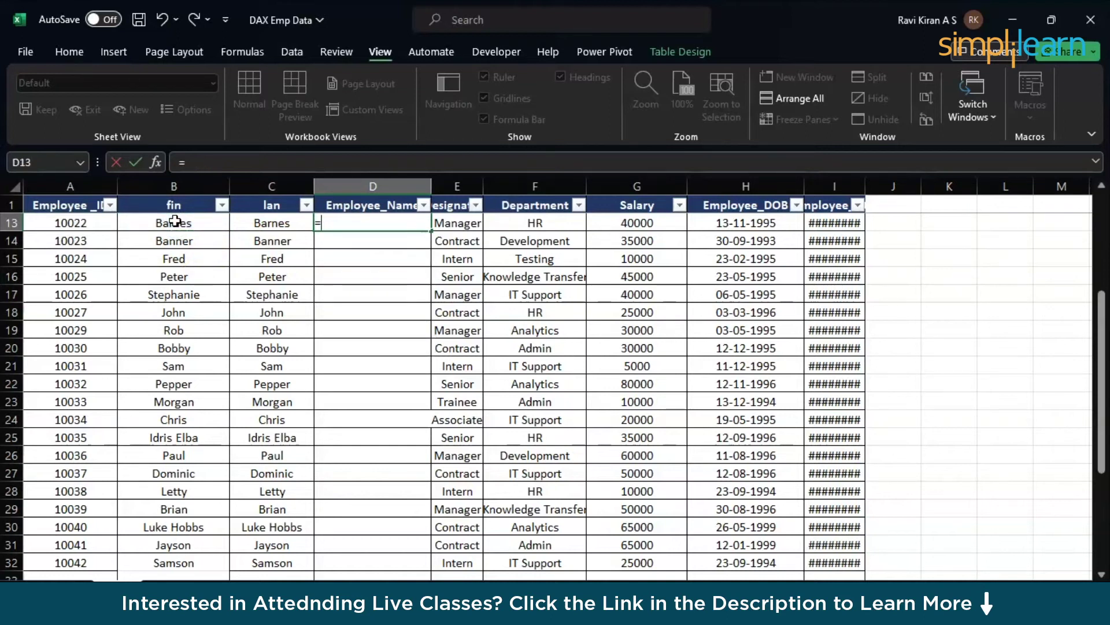
type("Conq")
key("BackSpace")
key("Tab")
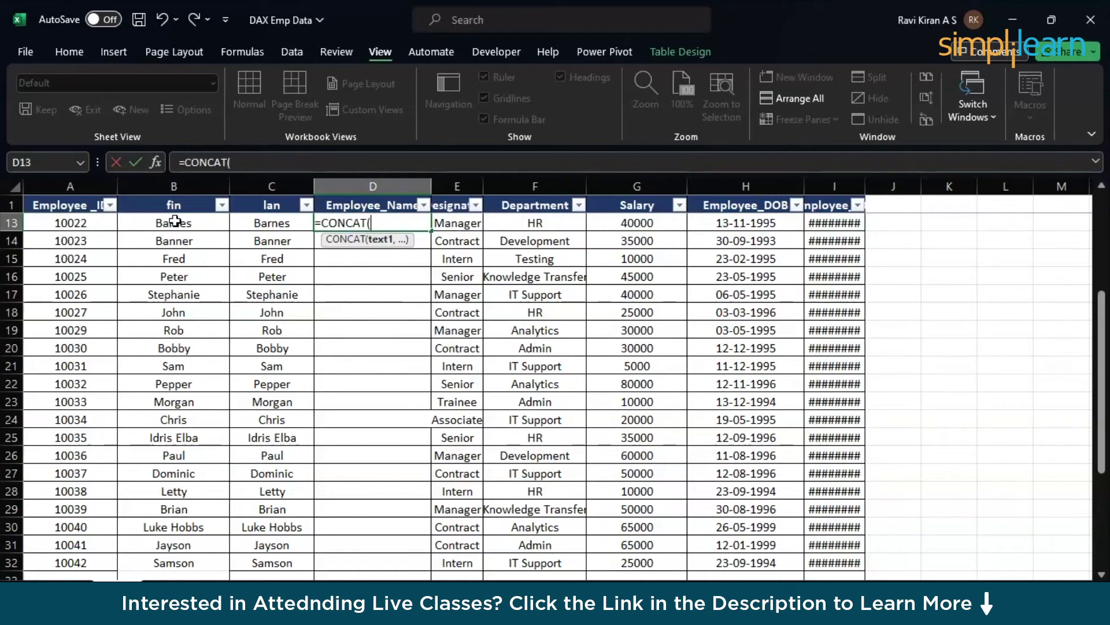
left_click(207, 224)
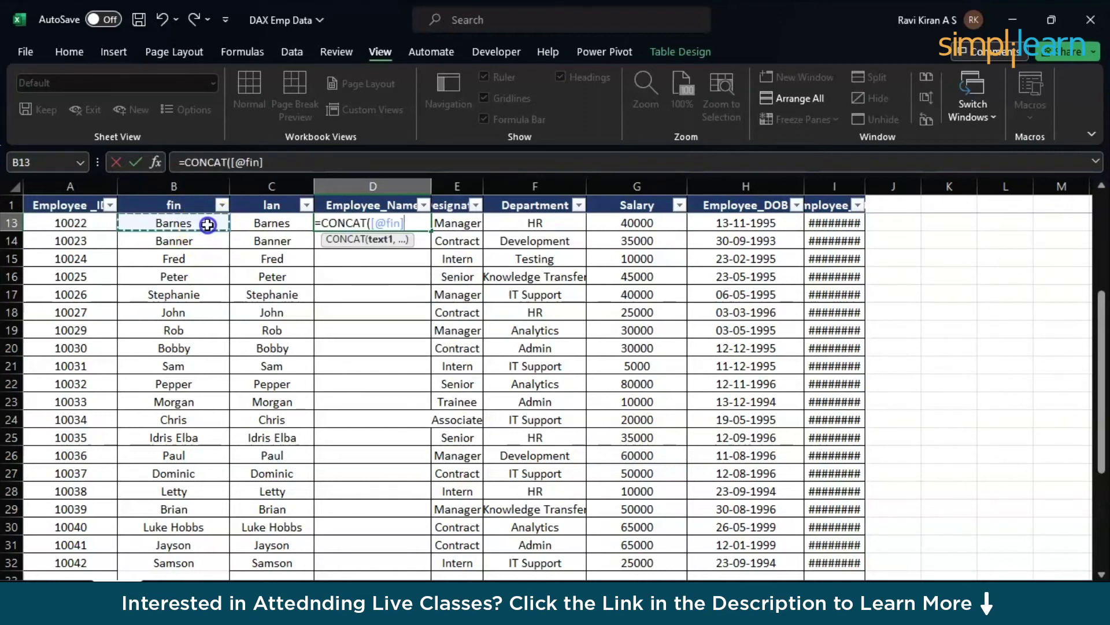
type("&")
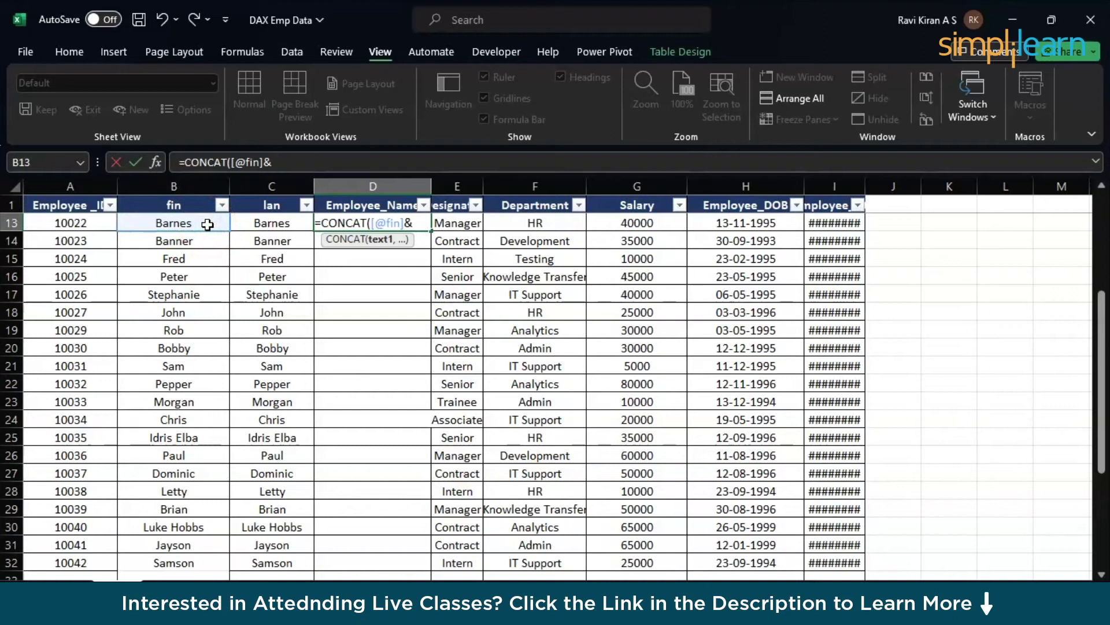
type("\" \"&")
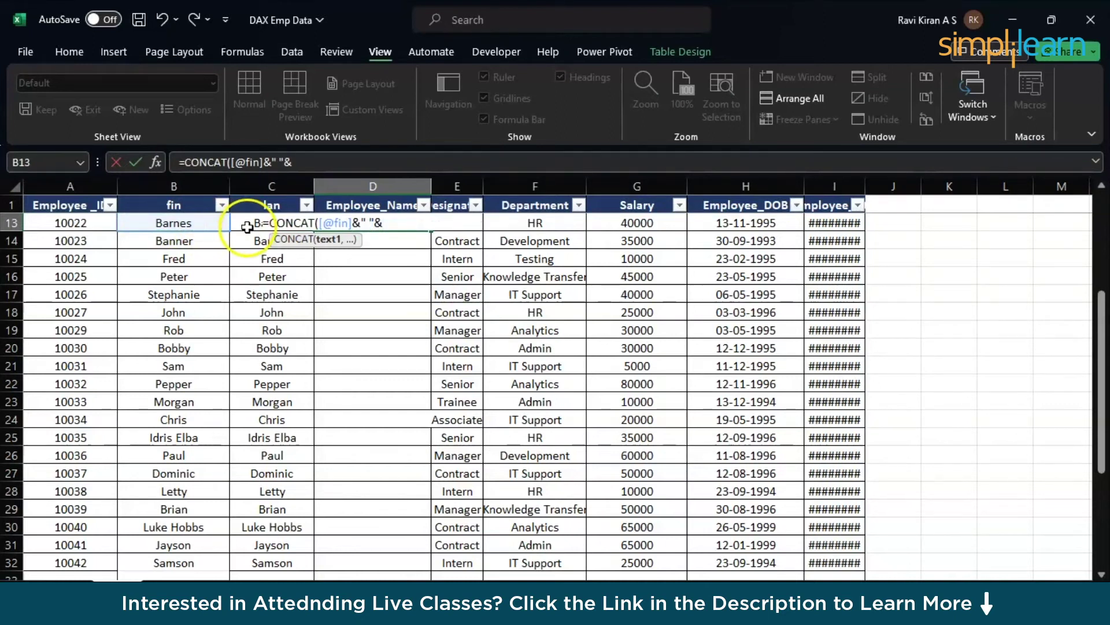
type("C")
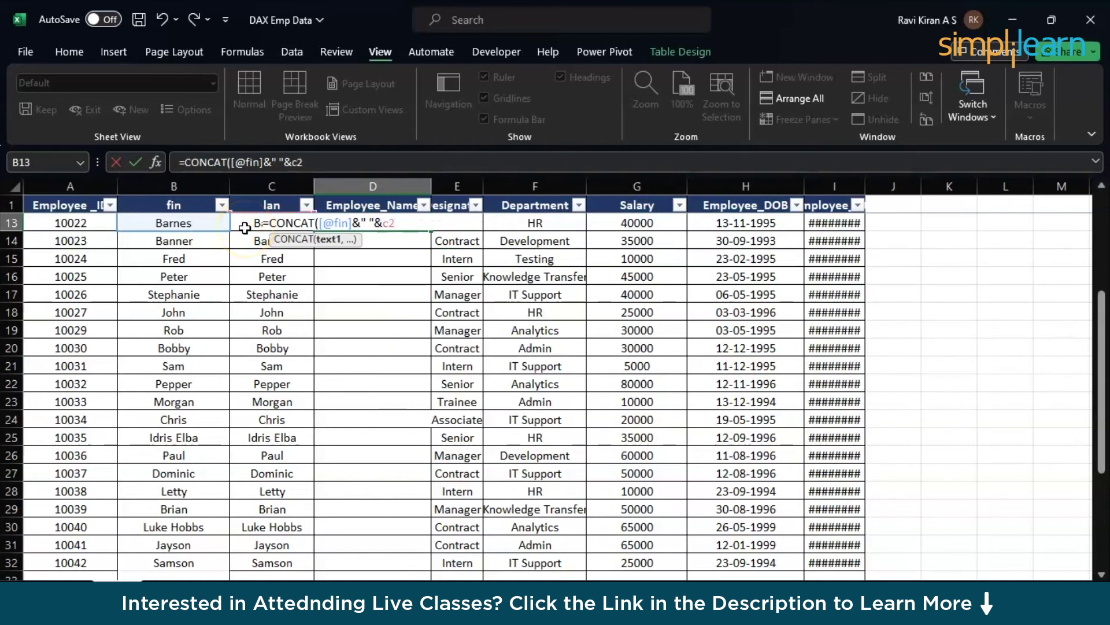
key("Return")
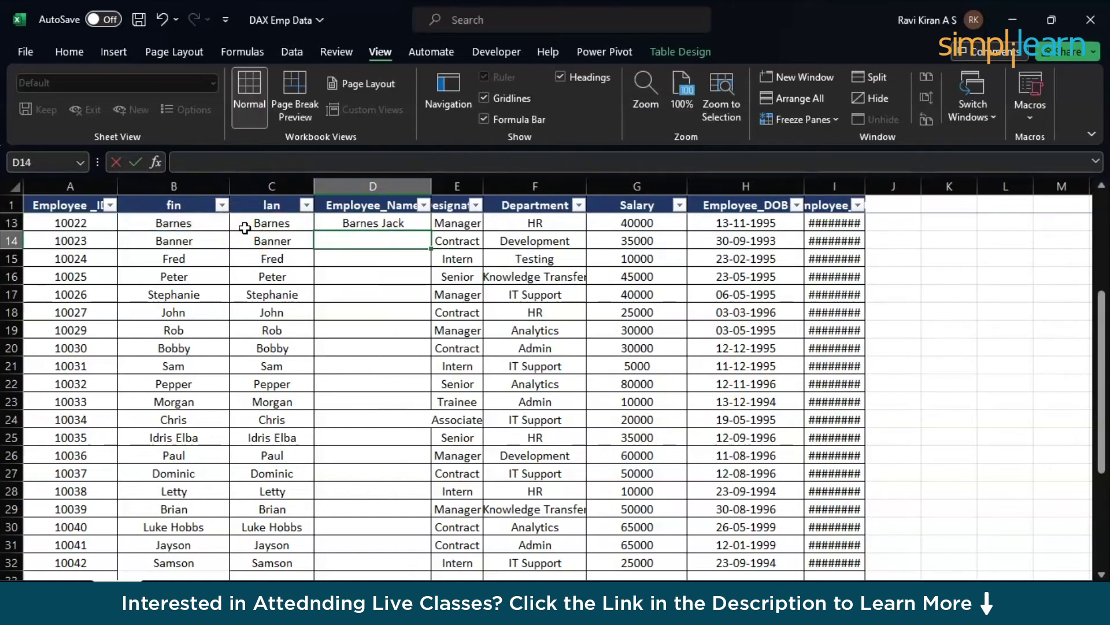
left_click(373, 223)
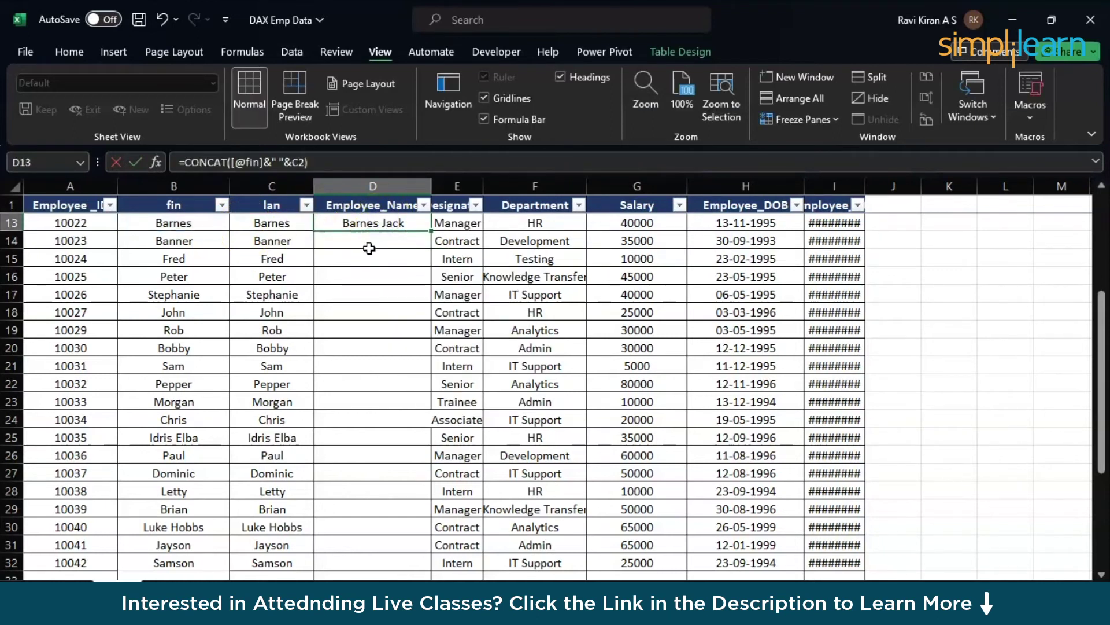
Try Flash Fill on the name column and dismiss its no-pattern message
key("ctrl+e")
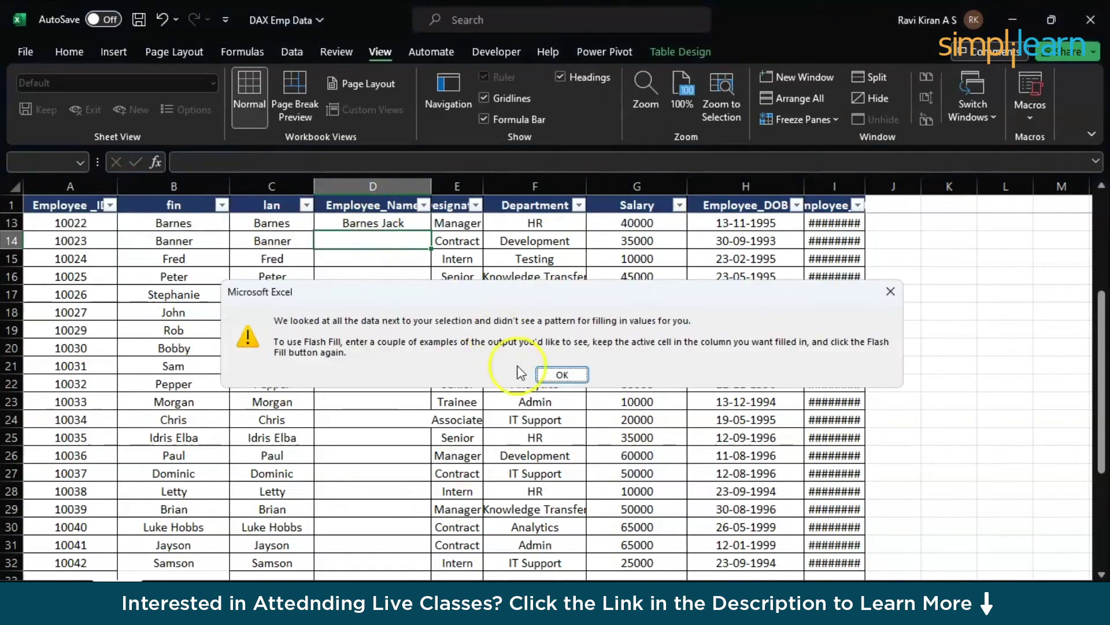
key("Return")
left_click(398, 224)
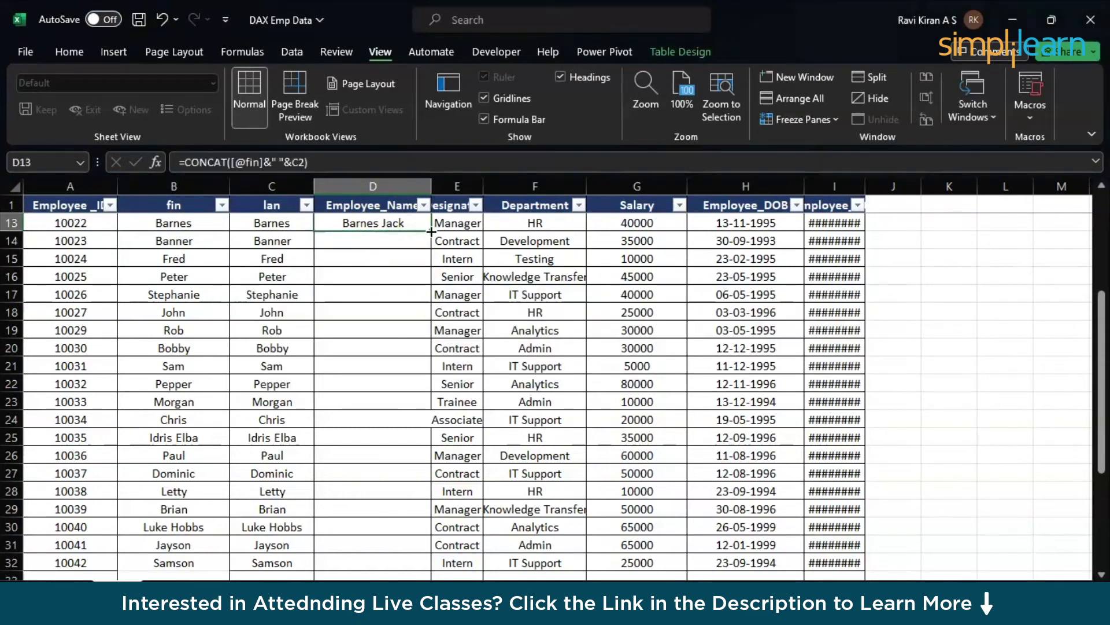
Fill D13's CONCAT formula down to row 32 and autofit the Employee_DOJ column
double_click(431, 231)
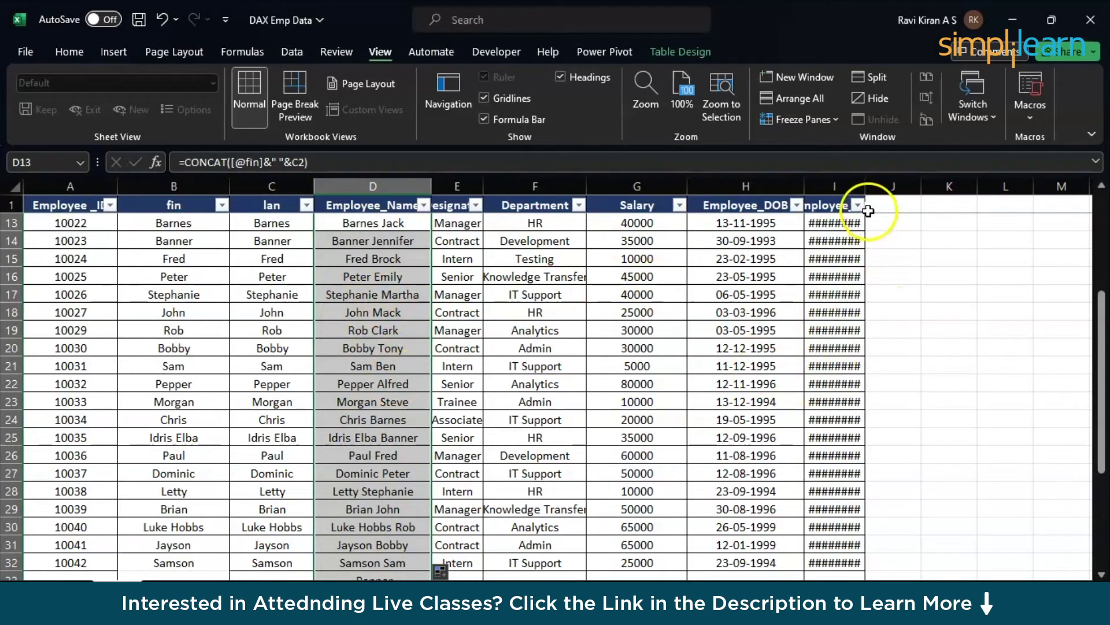
double_click(864, 185)
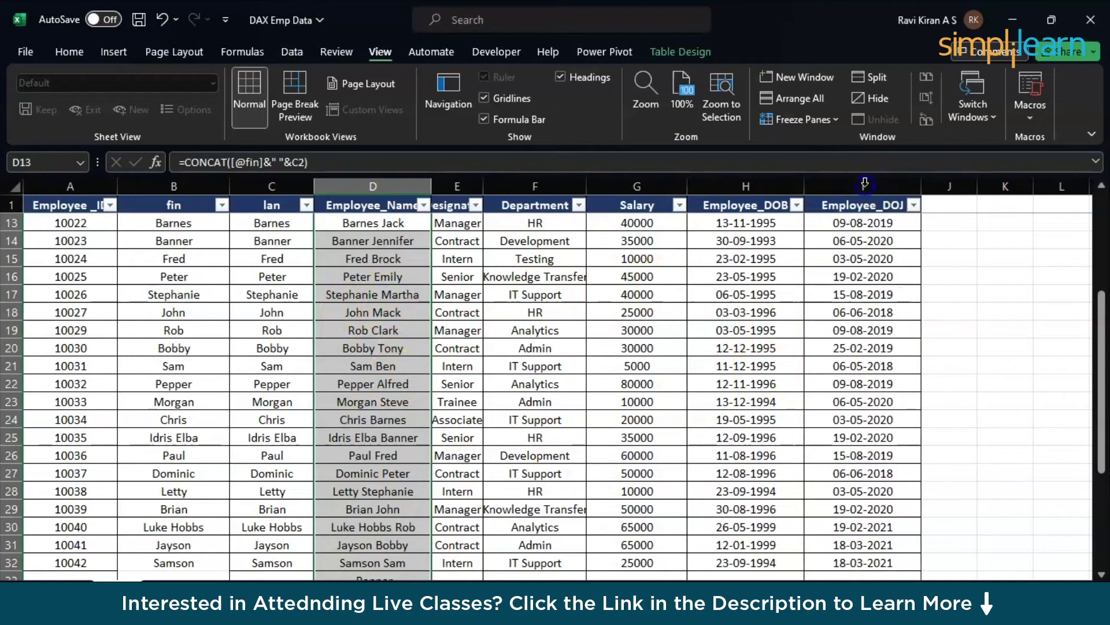
Insert a blank table column beside Employee_Name, then undo the misplaced insertion
left_click(945, 221)
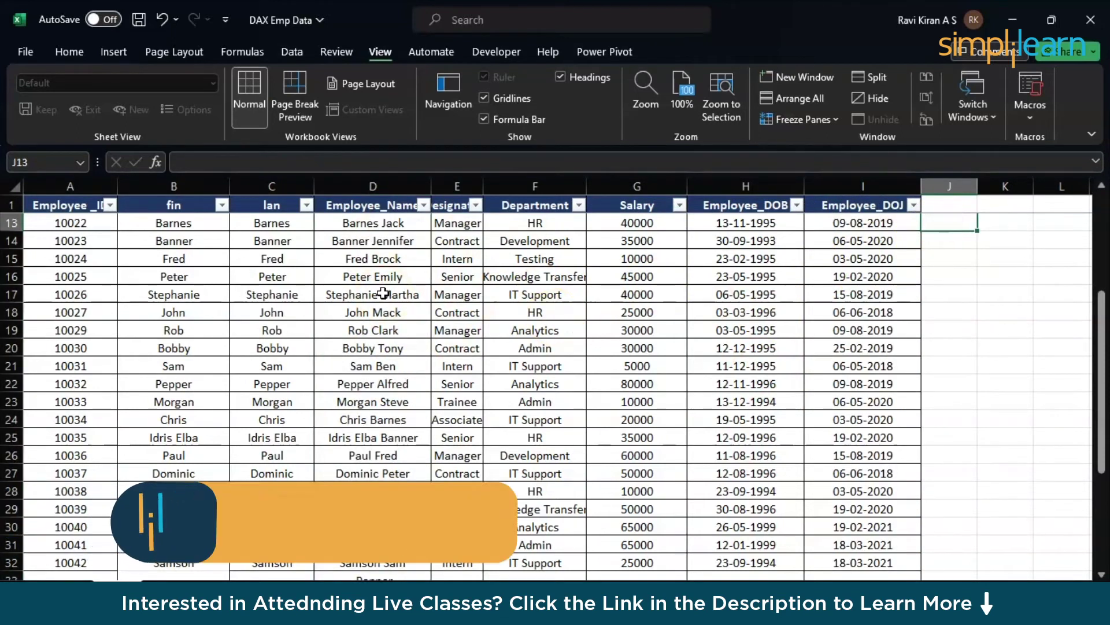
left_click(370, 240)
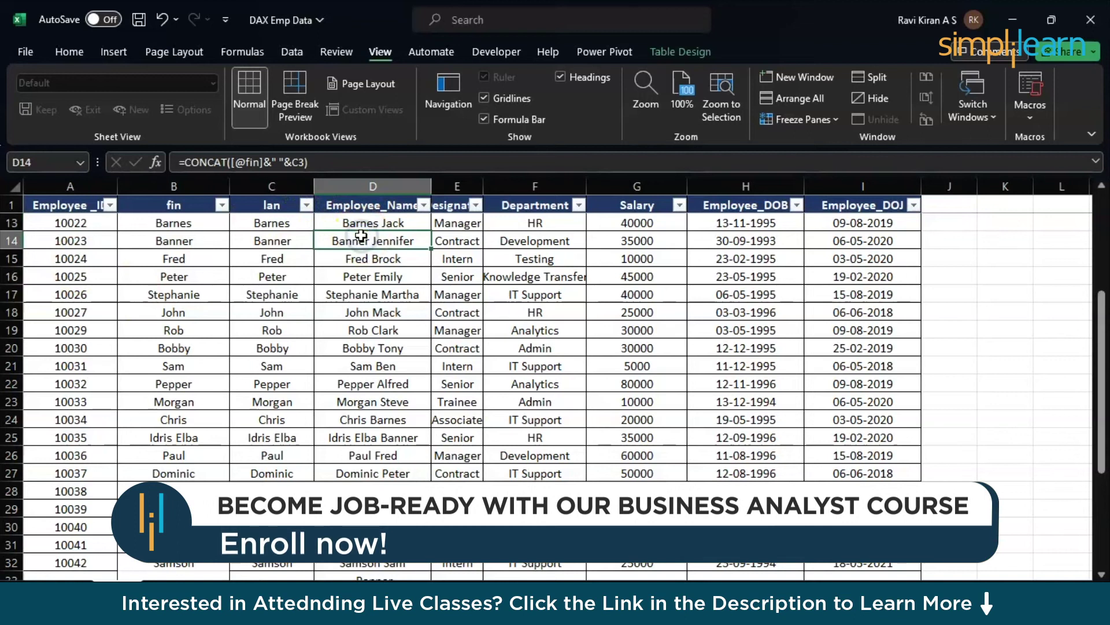
key("ctrl+space")
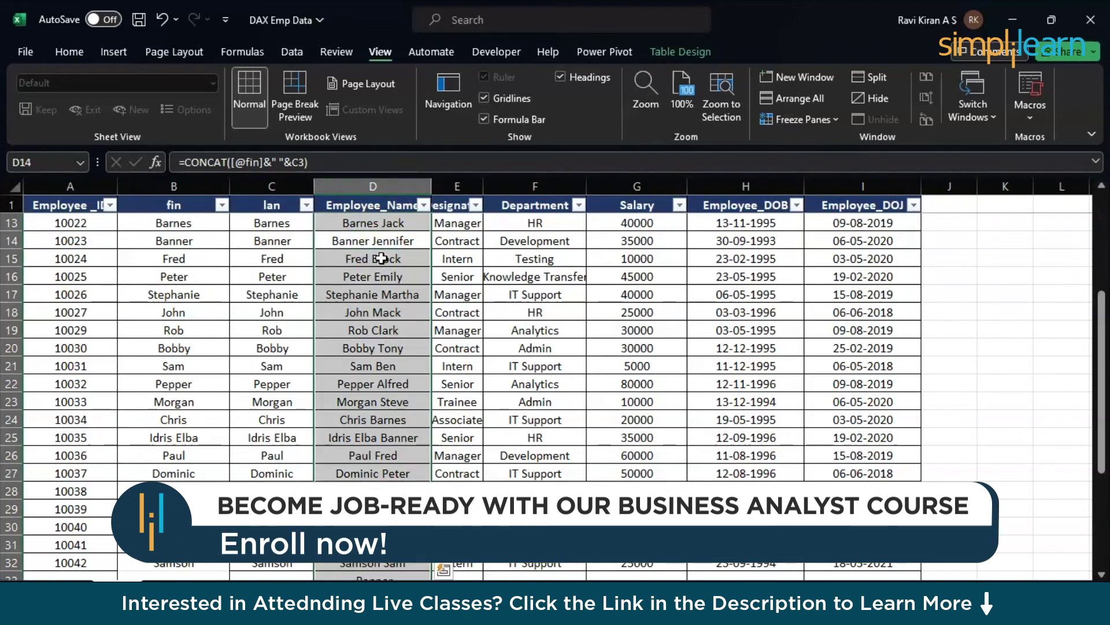
key("ctrl+shift+plus")
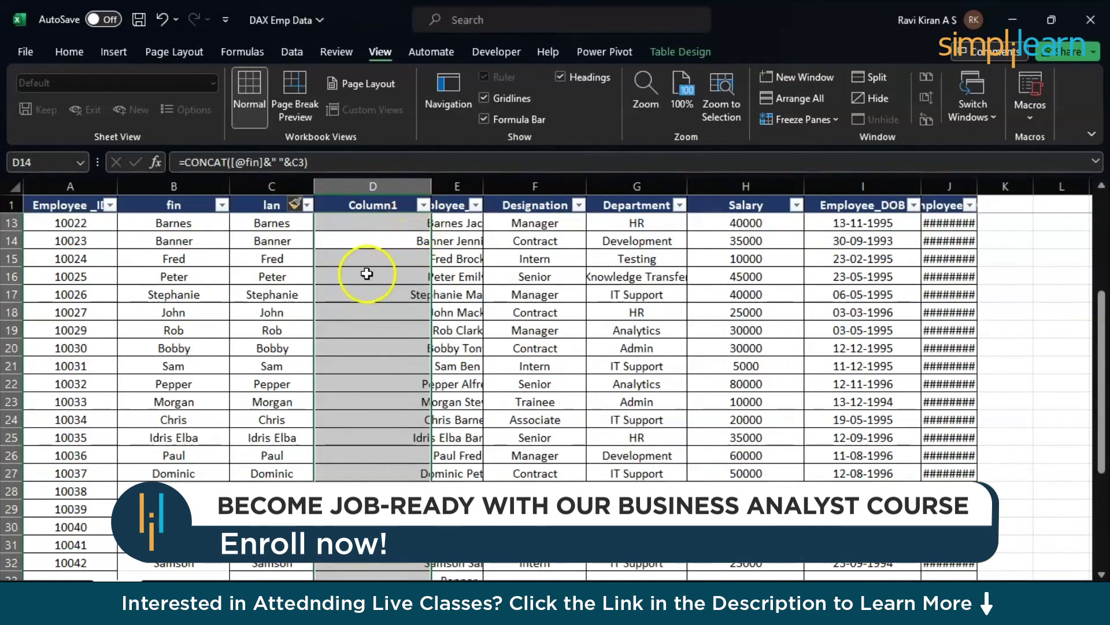
key("ctrl+z")
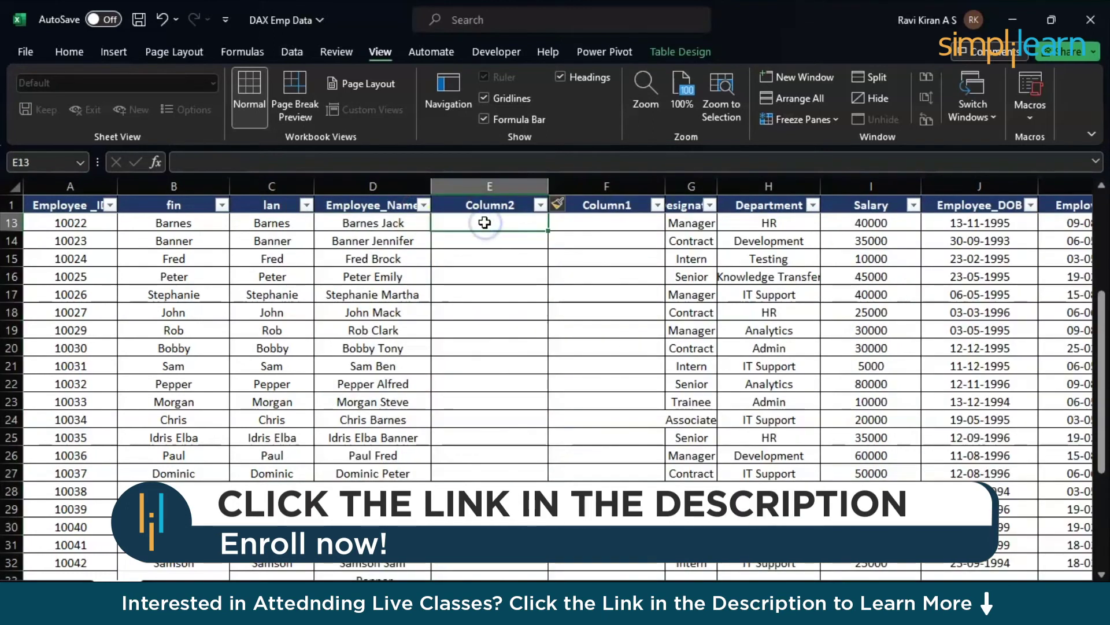
Type the first-name example Barnes and Flash Fill first names down Column2
left_click(487, 223)
type("Ba")
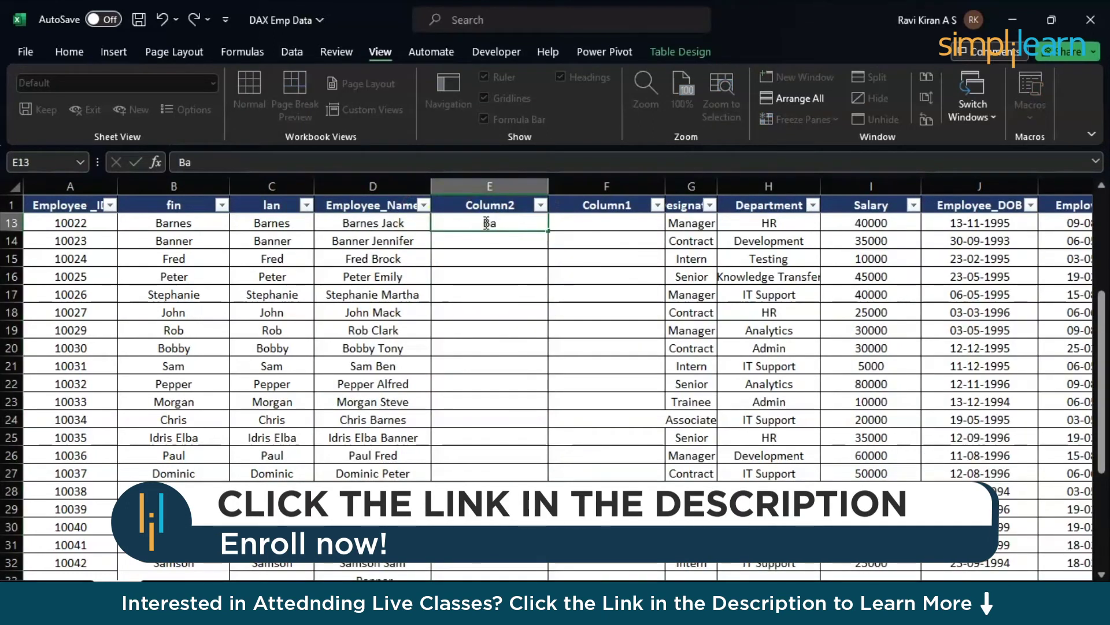
type("rn")
key("BackSpace")
type("rnes")
key("Return")
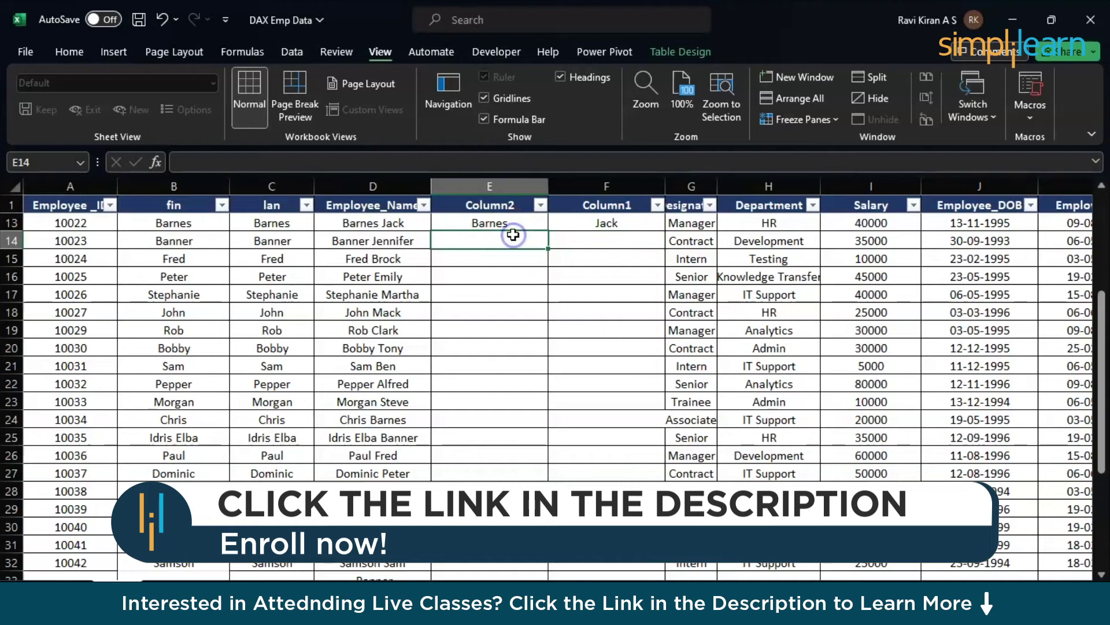
key("ctrl+e")
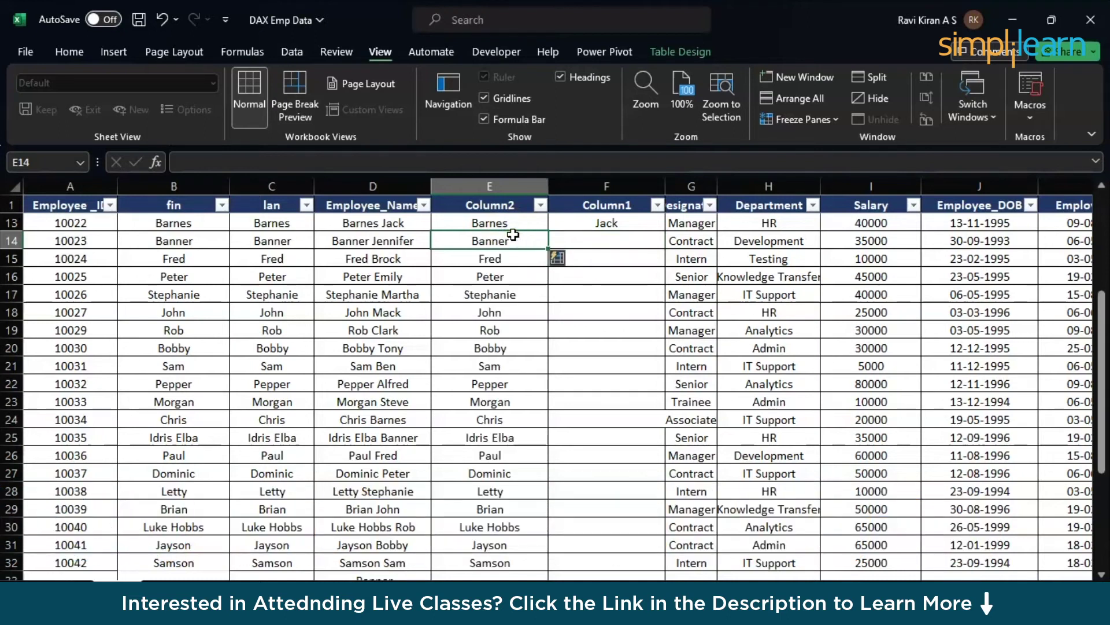
left_click(489, 248)
Type Jennifer in Column1's second row and Flash Fill the surnames down
left_click(623, 237)
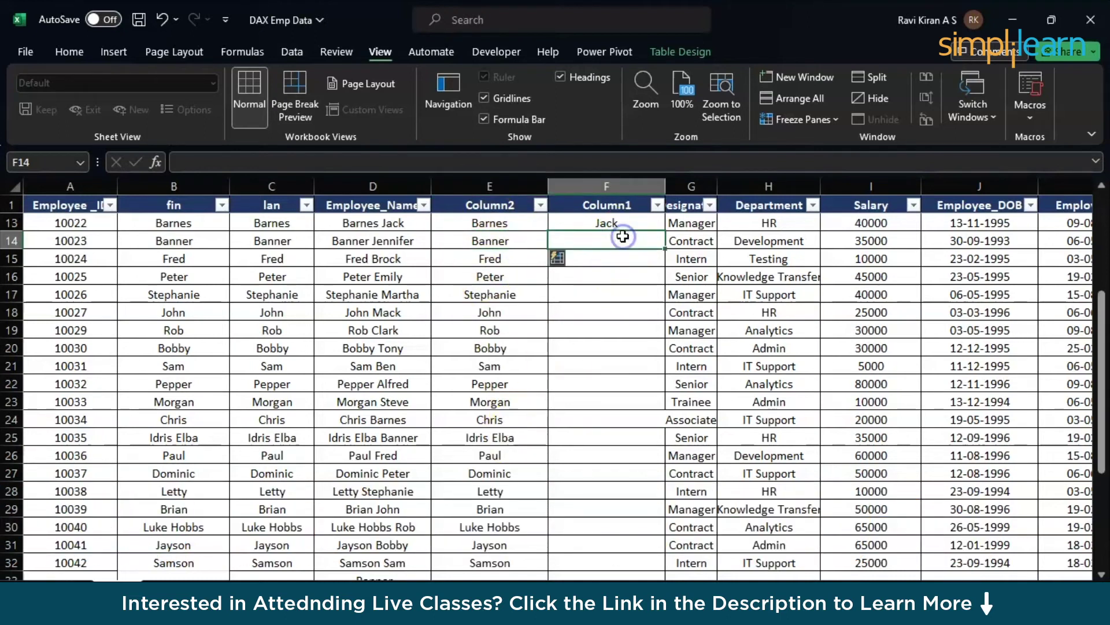
type("Jennifer")
key("ctrl+e")
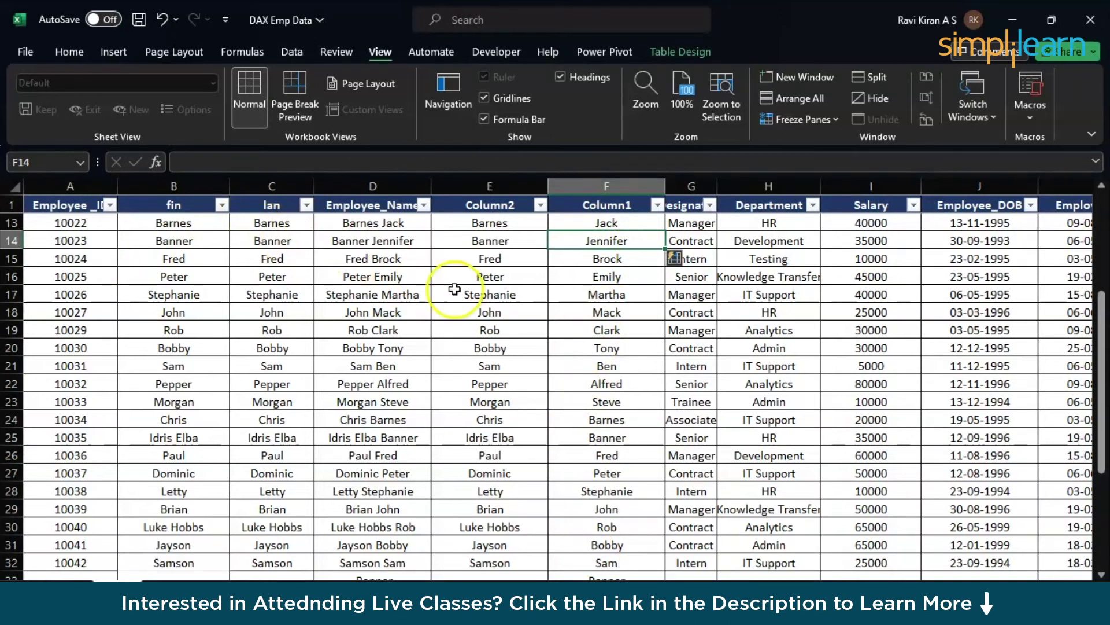
scroll(500, 310, "right", 2)
scroll(500, 311, "left", 1)
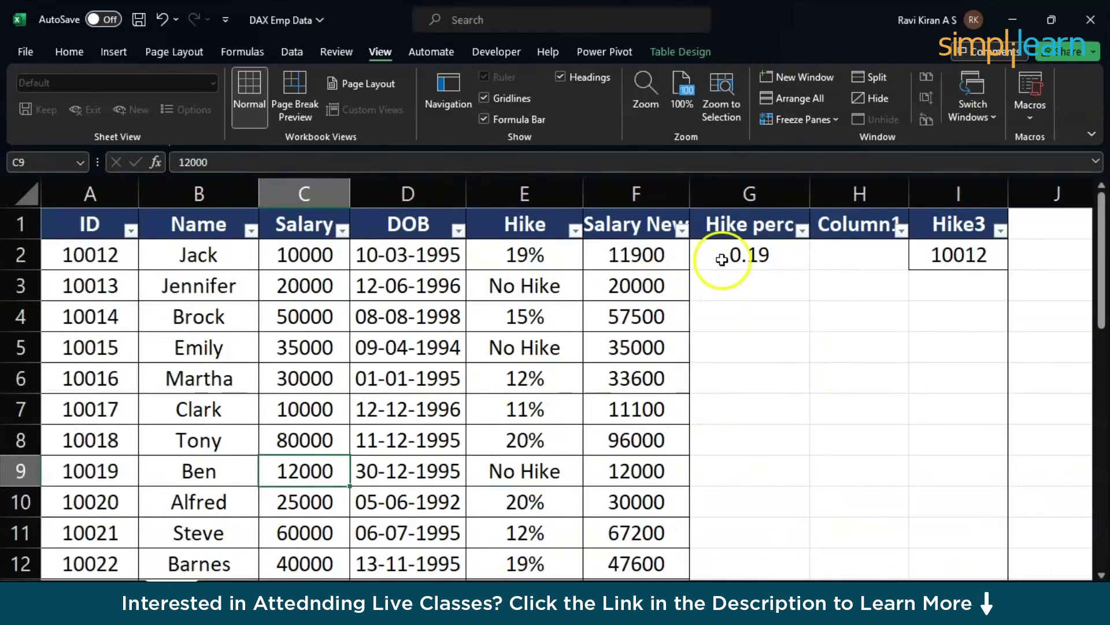
Delete the selected columns G to I and close the document recovery panel
left_click_drag(752, 193, 933, 202)
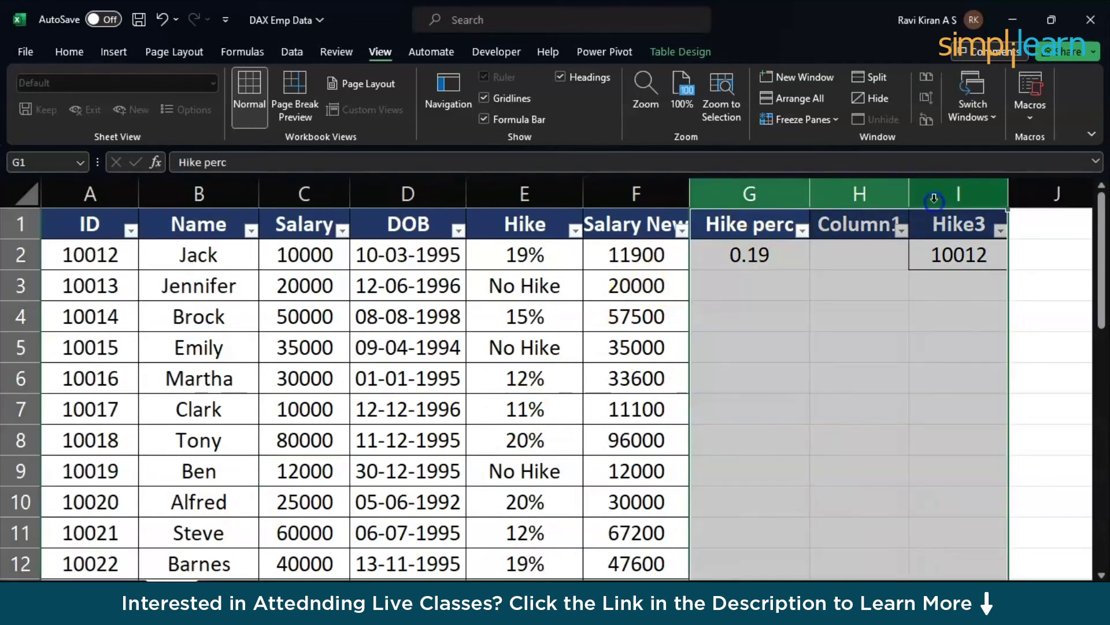
right_click(934, 202)
left_click(798, 385)
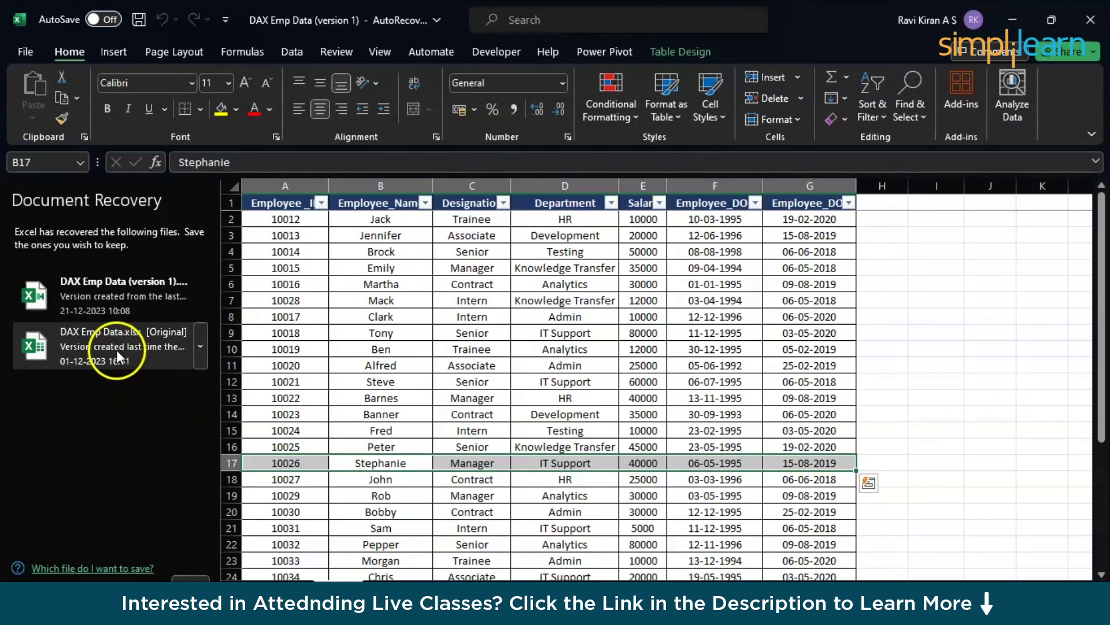
left_click(182, 578)
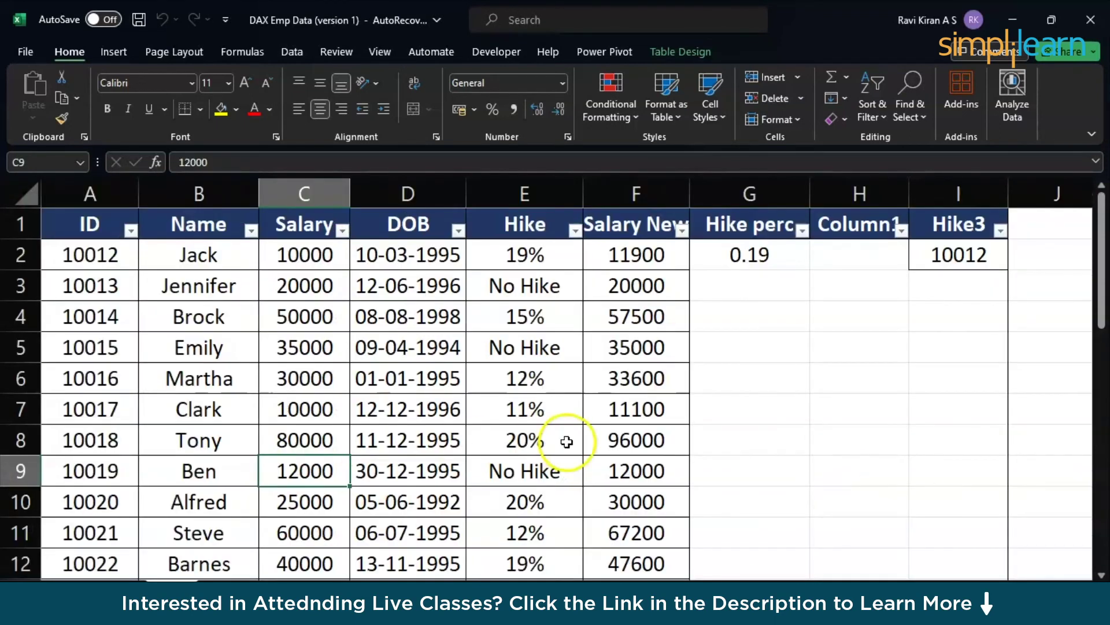
Clear the contents of columns G through I
left_click_drag(750, 193, 935, 169)
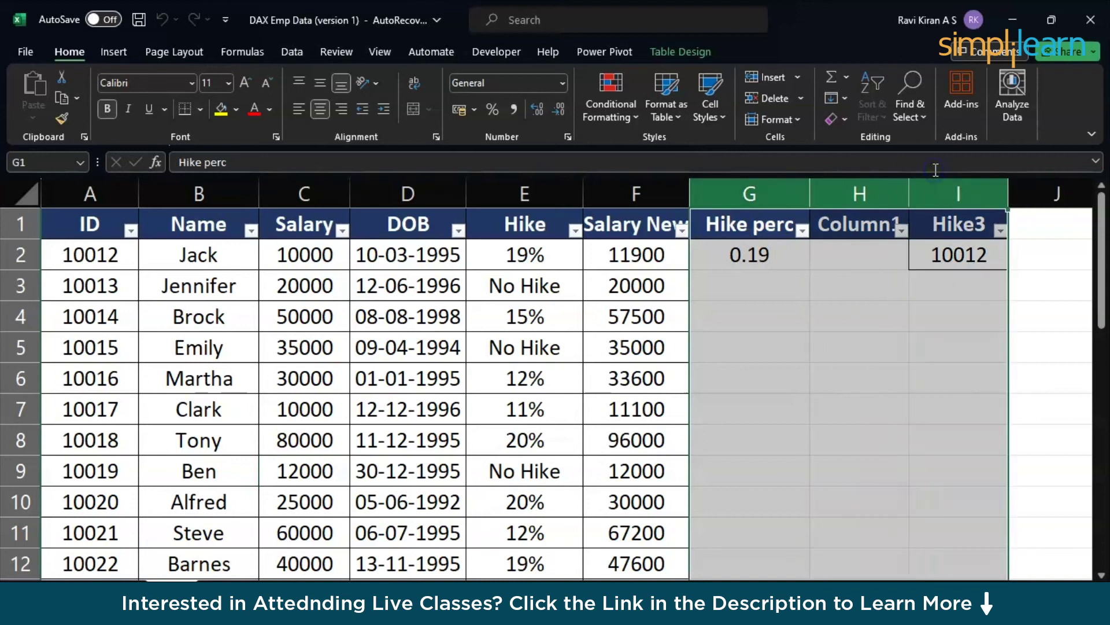
key("Delete")
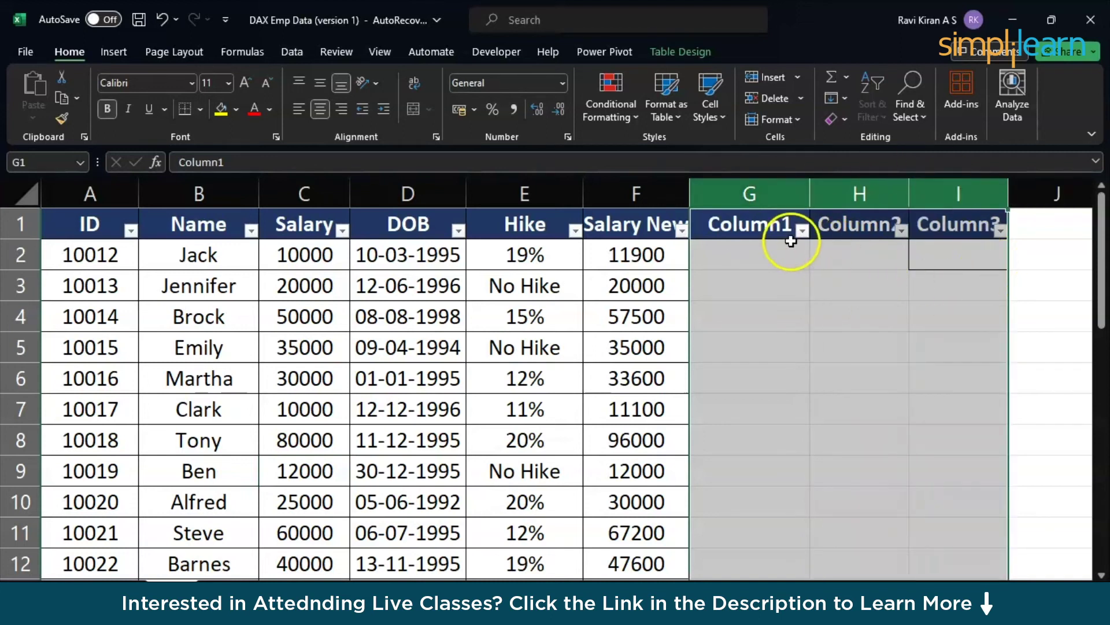
left_click(772, 225)
Delete the now-empty table columns G through I
left_click_drag(746, 192, 920, 172)
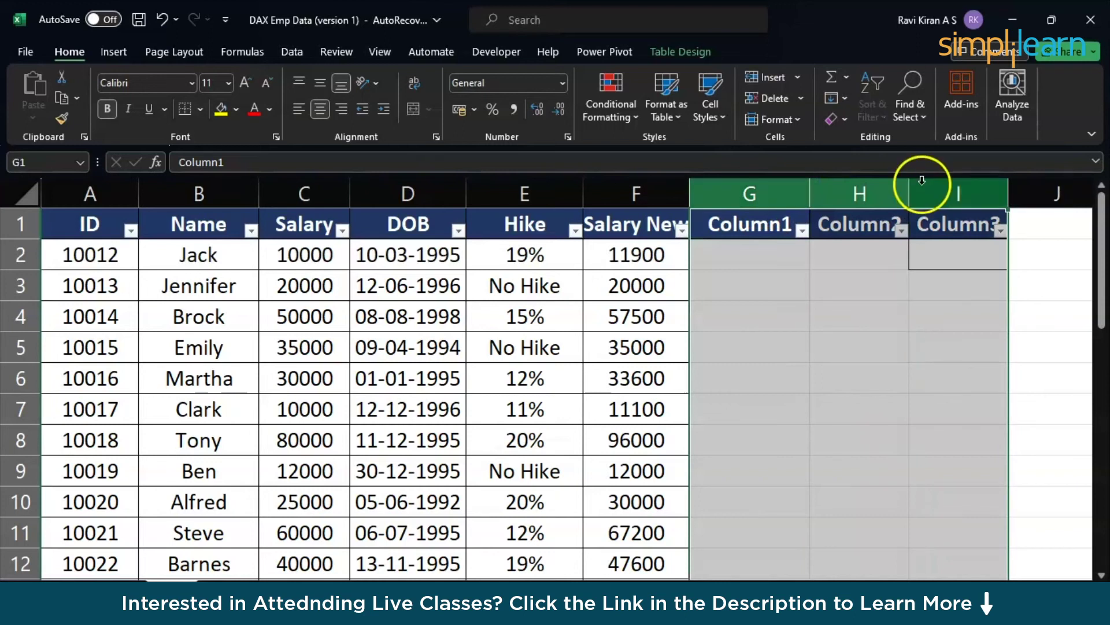
right_click(924, 184)
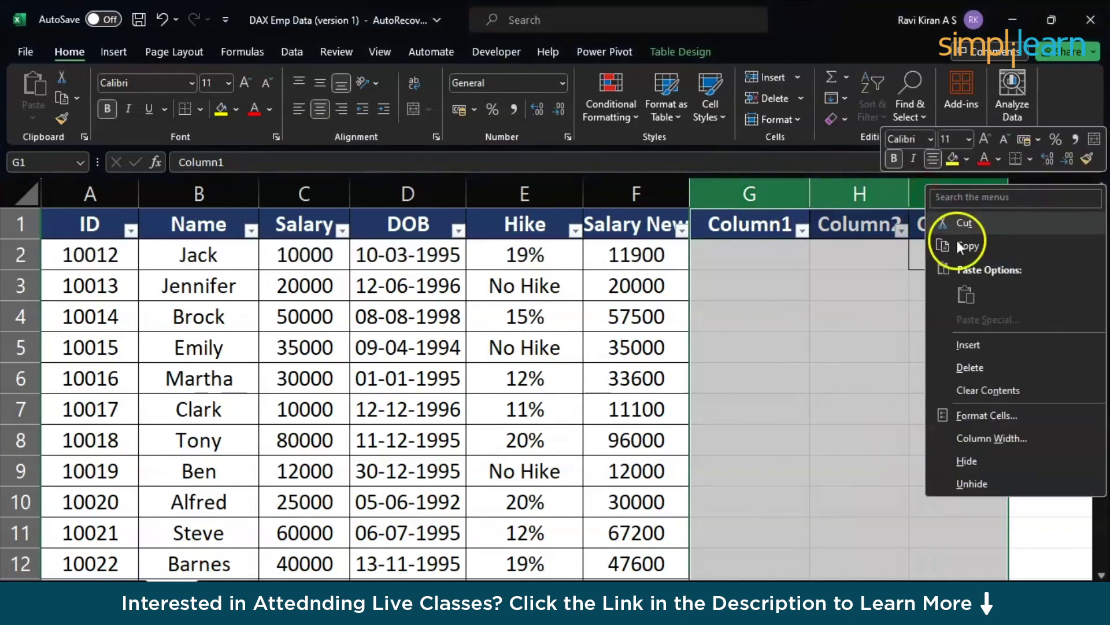
left_click(968, 365)
left_click(752, 317)
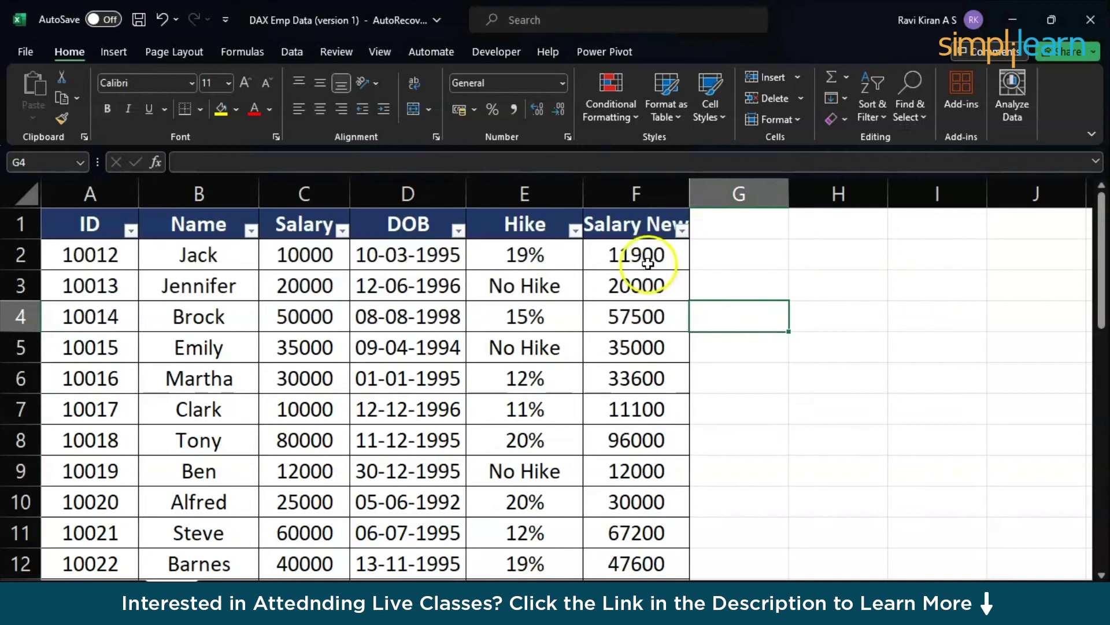
Copy the Salary New cells from F2 downward and paste them into H2
left_click(618, 258)
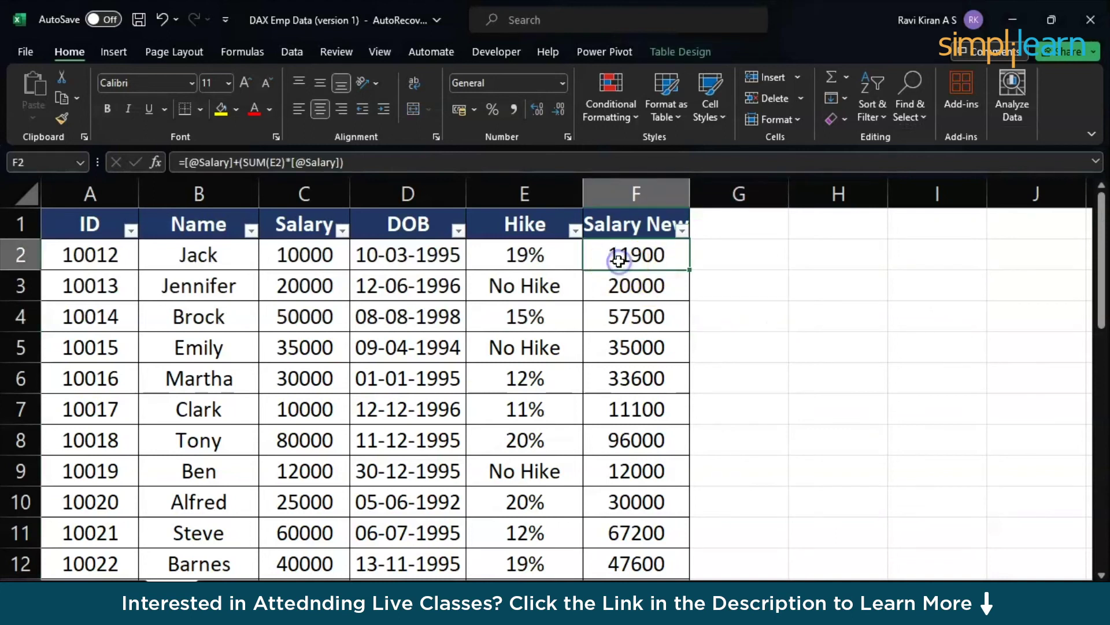
key("ctrl+shift+Down")
key("ctrl+c")
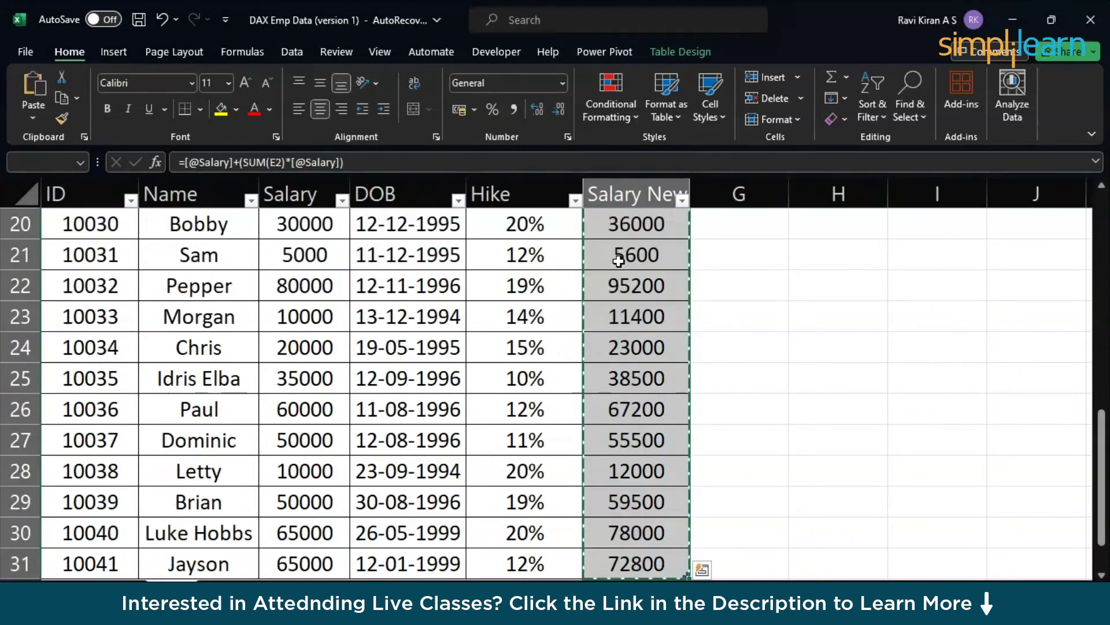
scroll(649, 255, "up", 6)
left_click(767, 196)
left_click(828, 253)
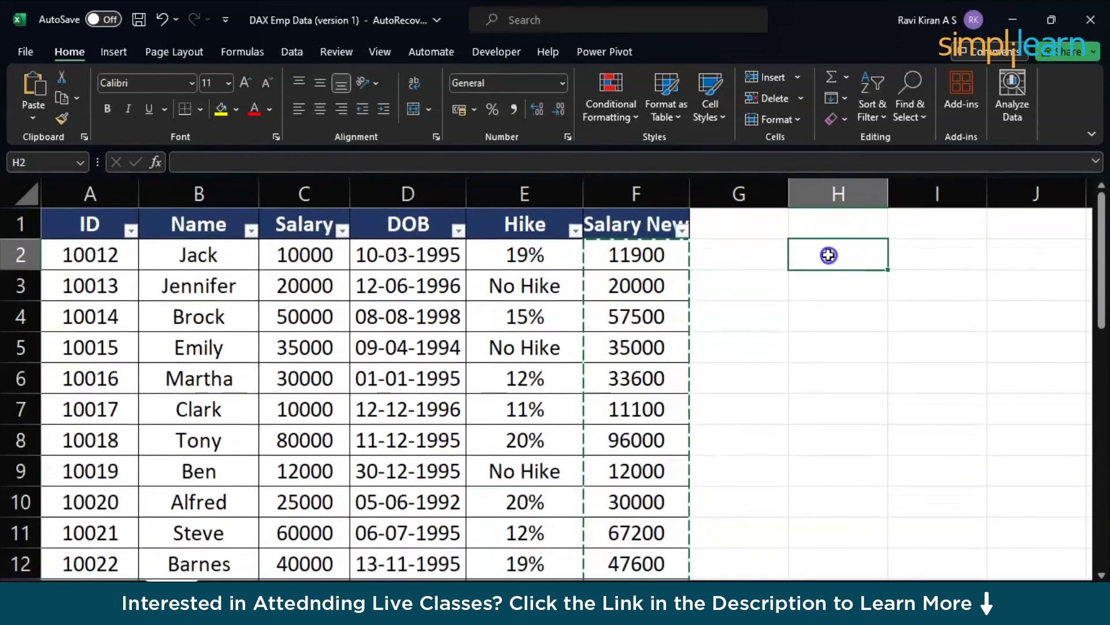
key("ctrl+v")
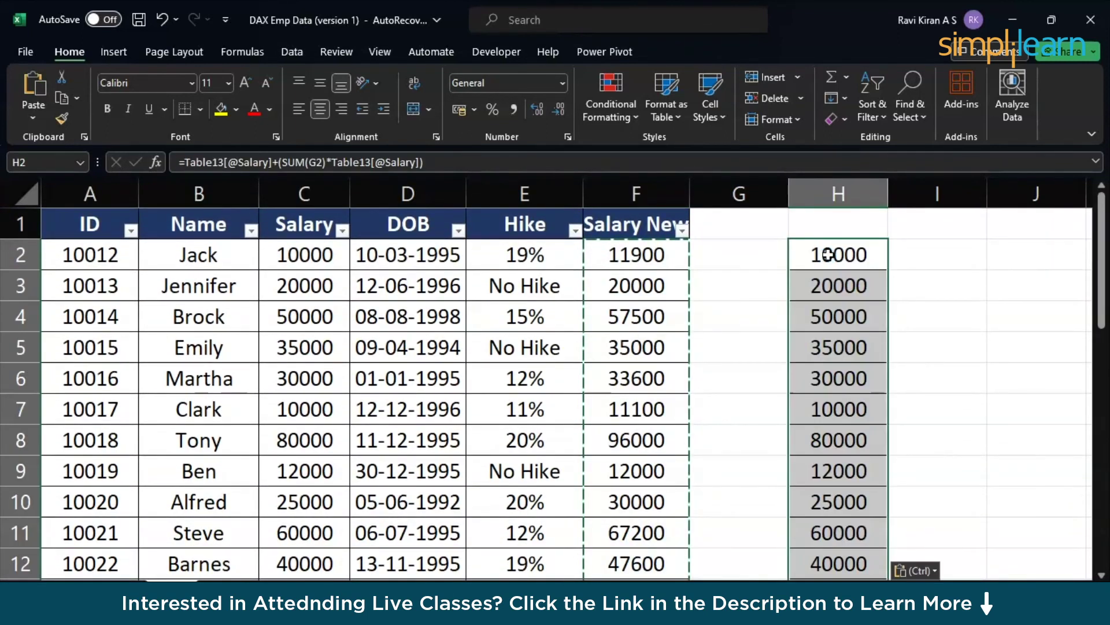
Compare the formulas in F2, H2 and C2, editing F2's SUM(E2) part before cancelling
left_click(658, 255)
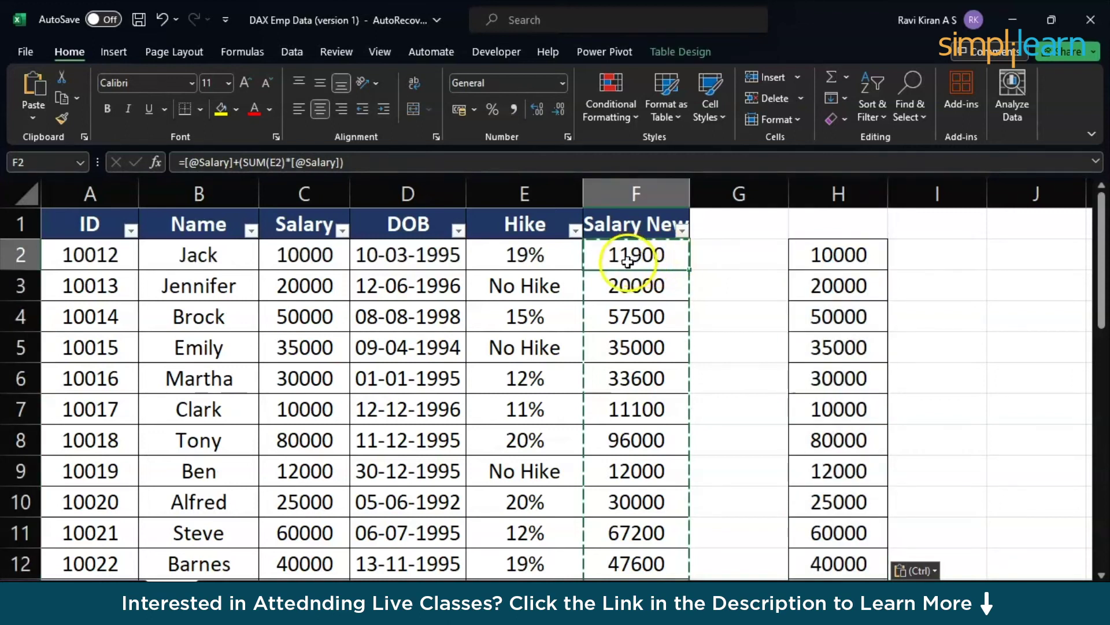
left_click(864, 260)
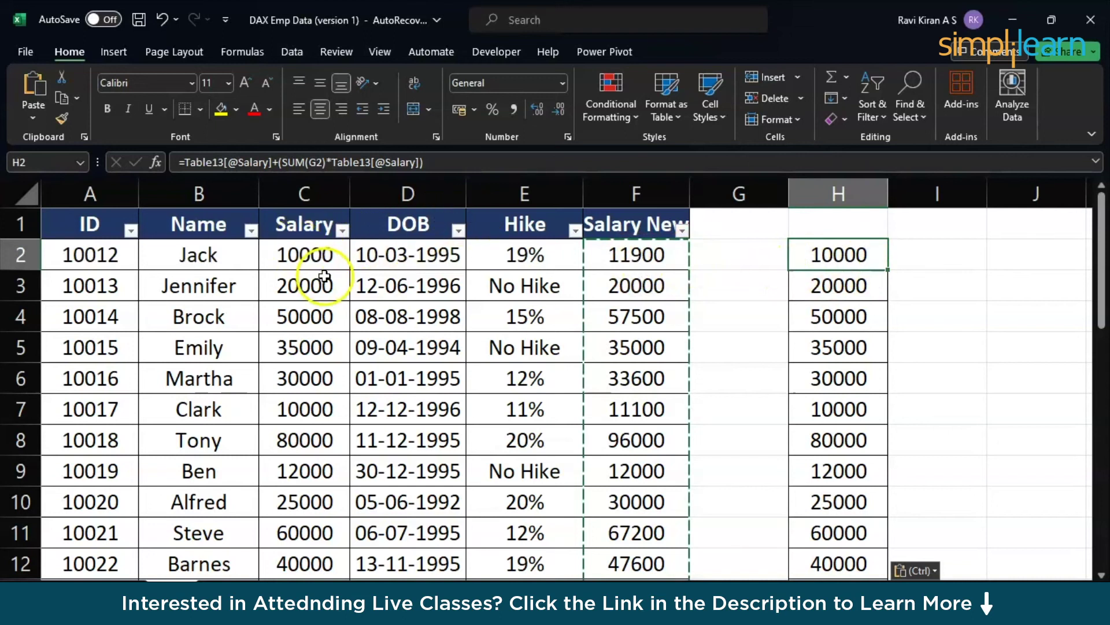
left_click(316, 256)
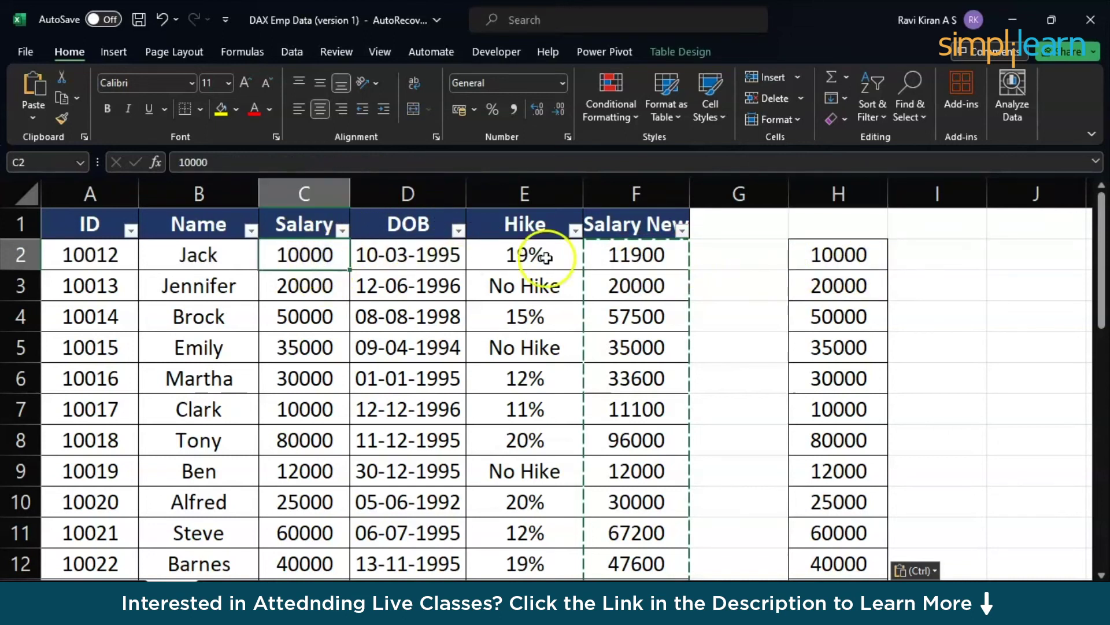
double_click(644, 254)
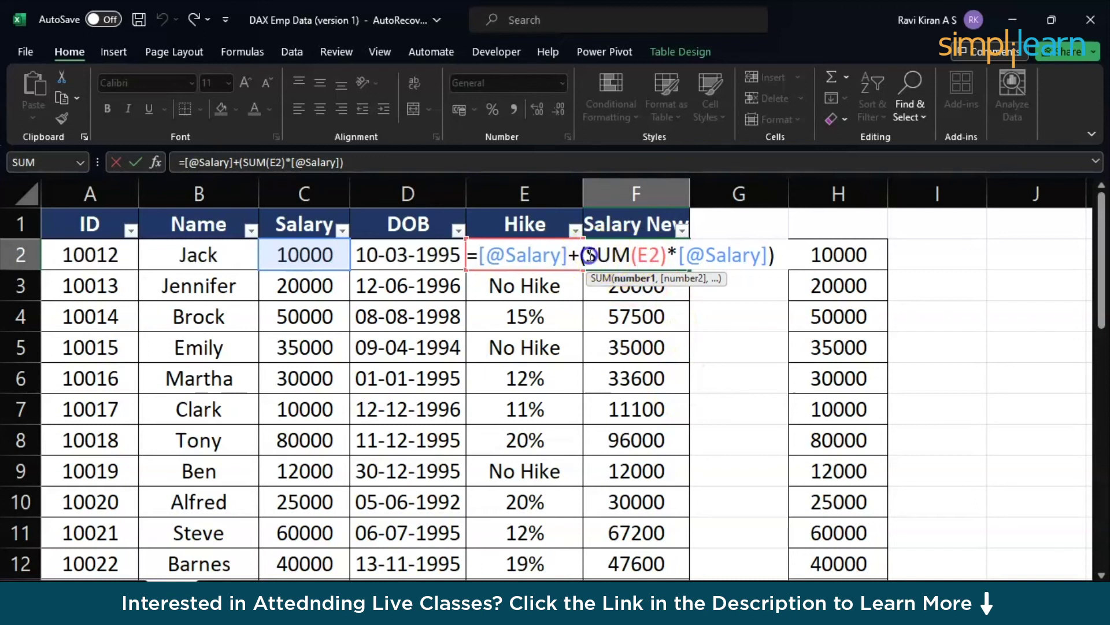
left_click_drag(586, 254, 667, 253)
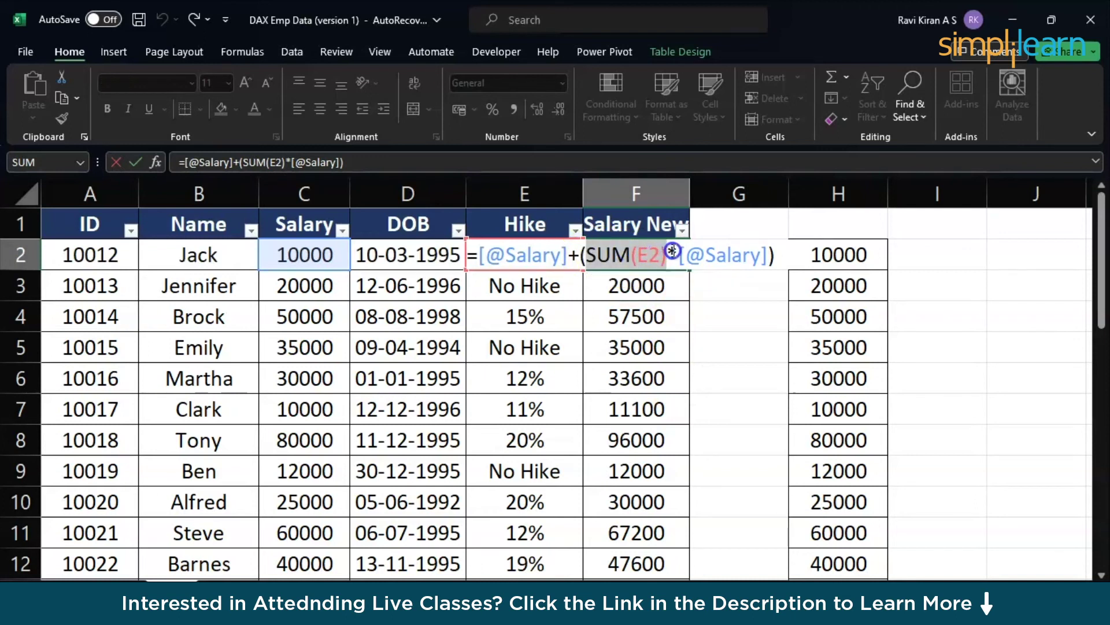
left_click(642, 469)
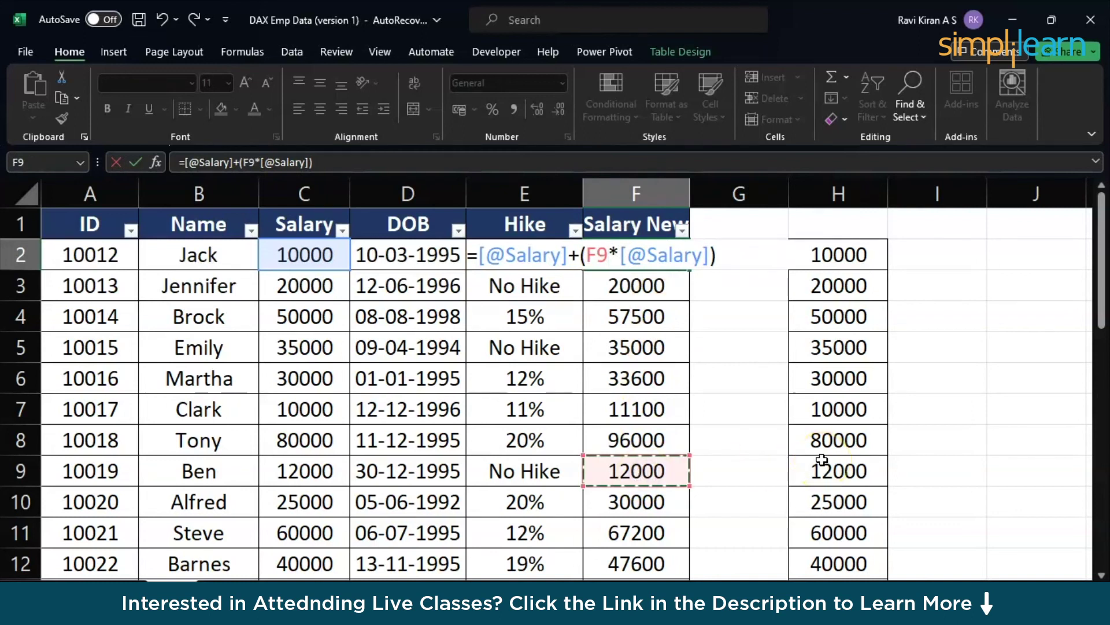
key("Escape")
Clear the pasted formula results from column H
key("ctrl+space")
key("ctrl+c")
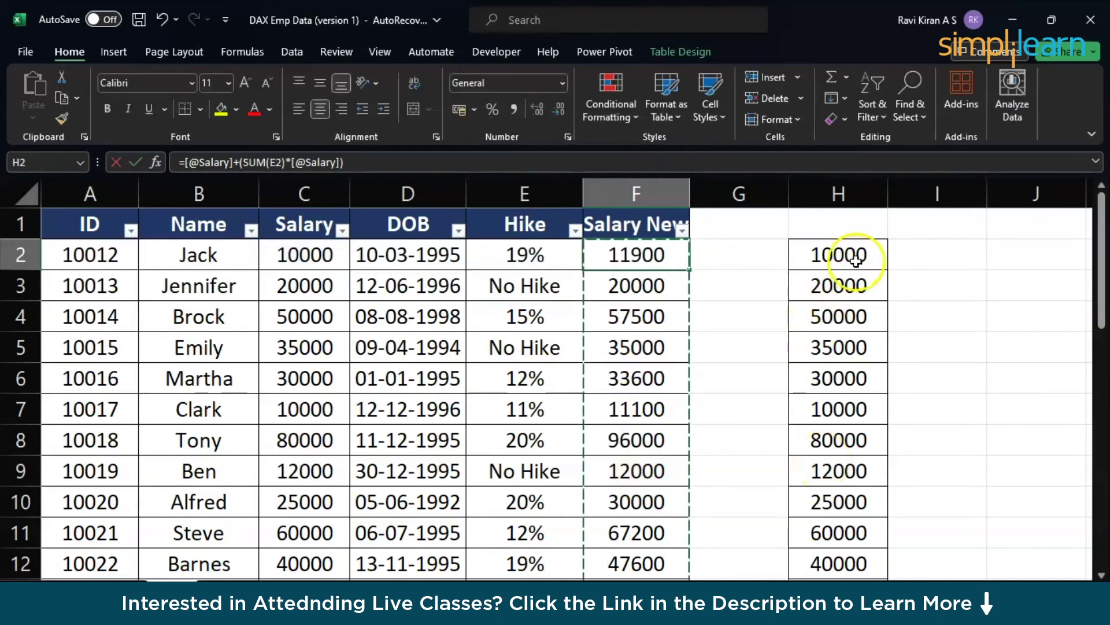
left_click(855, 256)
key("ctrl+shift+Down")
key("Delete")
Copy Salary New from F2 down and paste into H2 as values (11900, 20000, 57500)
left_click(658, 266)
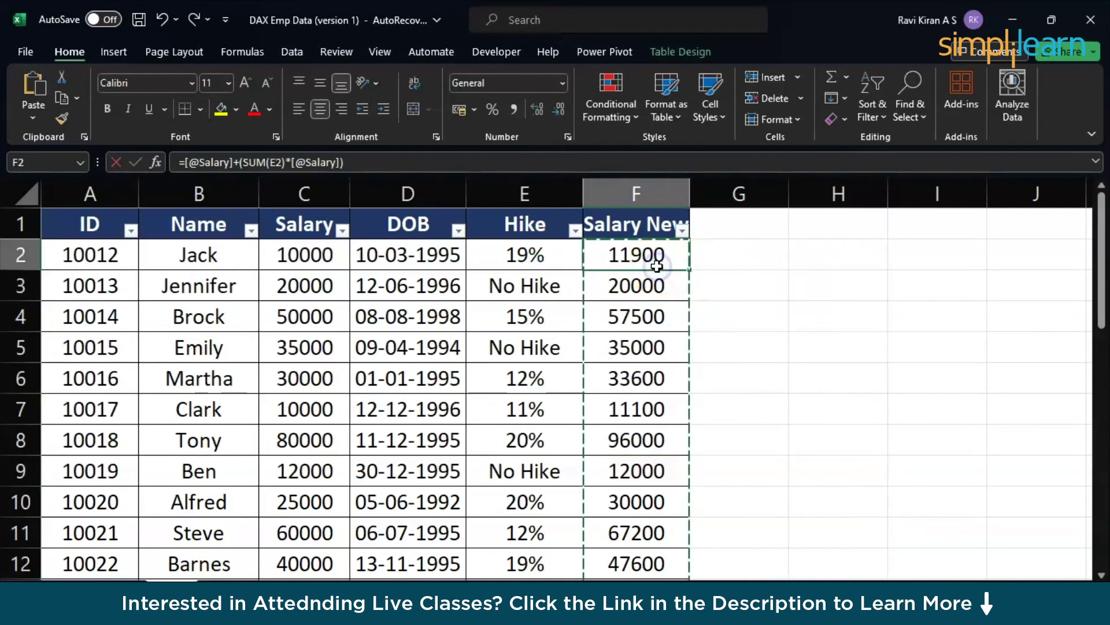
key("ctrl+shift+Down")
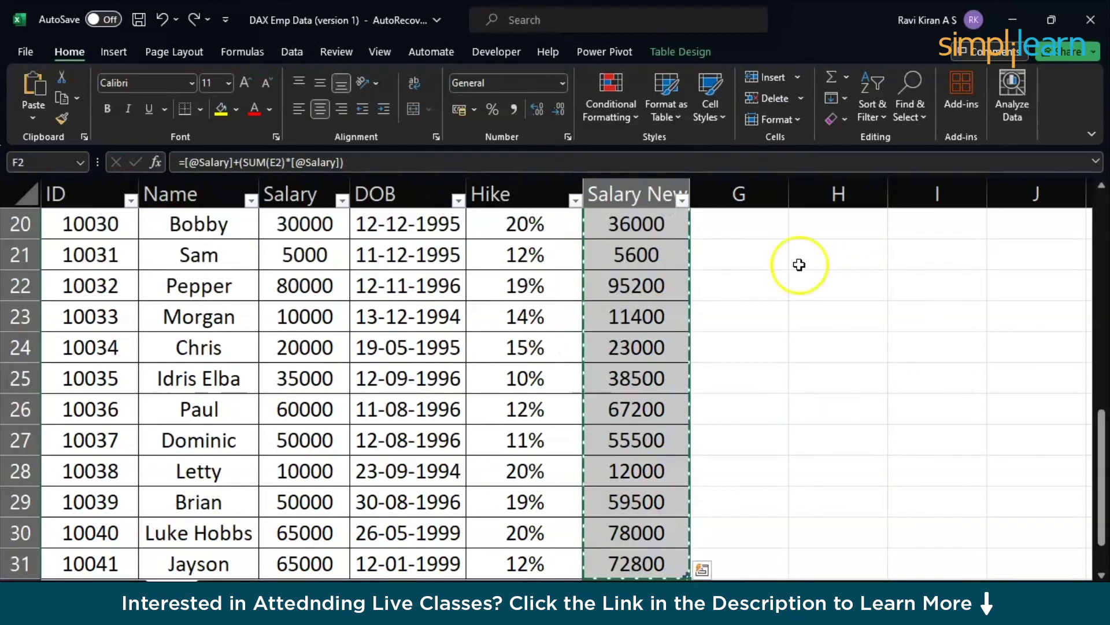
scroll(761, 369, "up", 6)
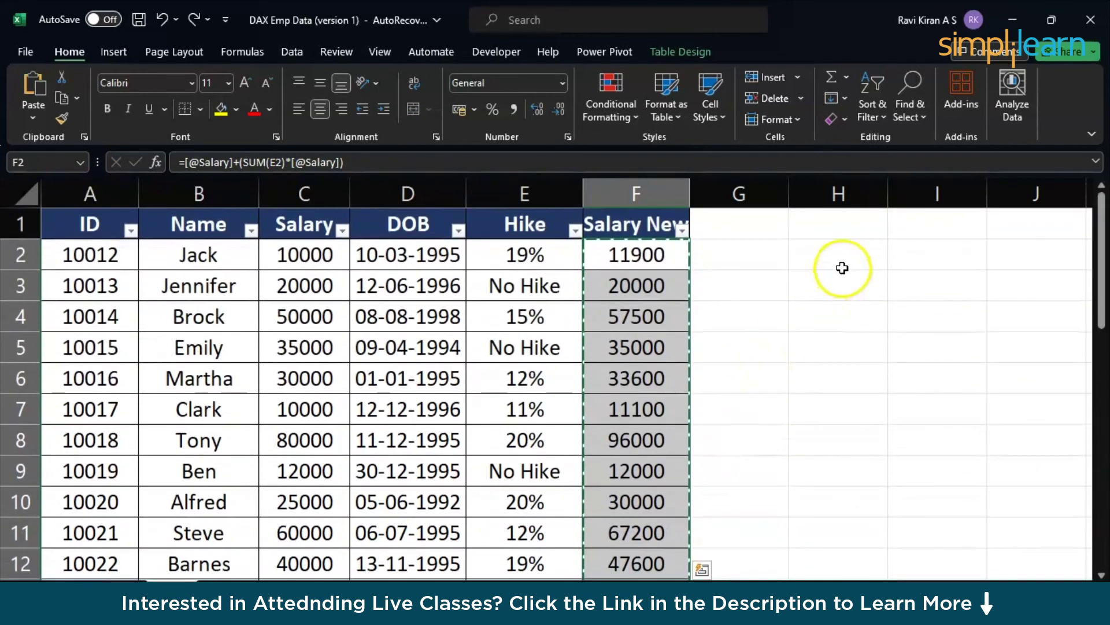
left_click(843, 267)
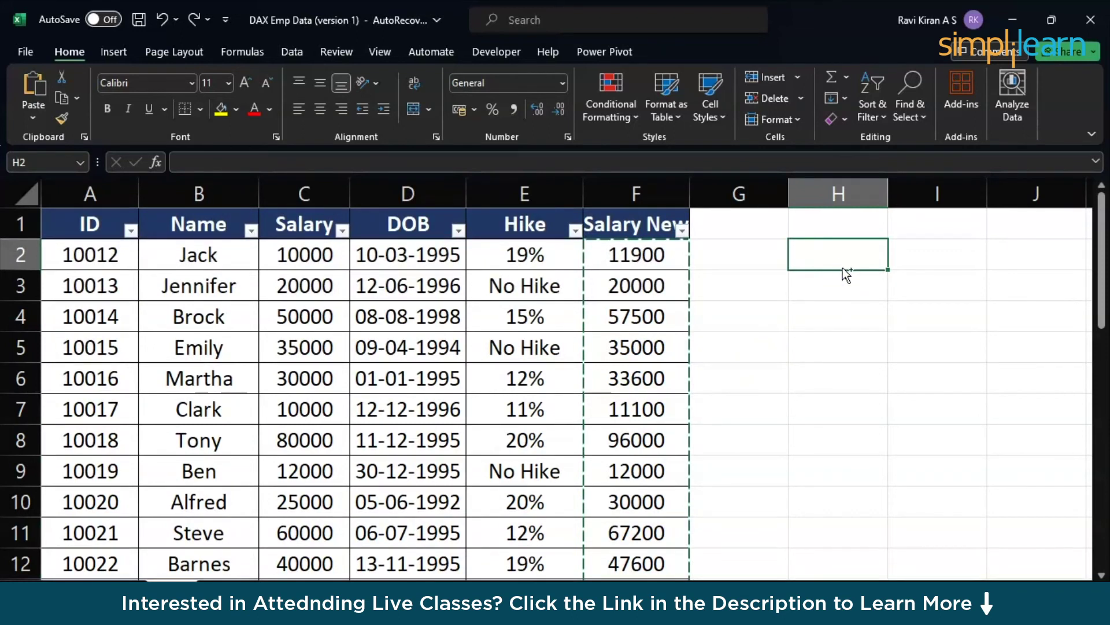
key("ctrl+v")
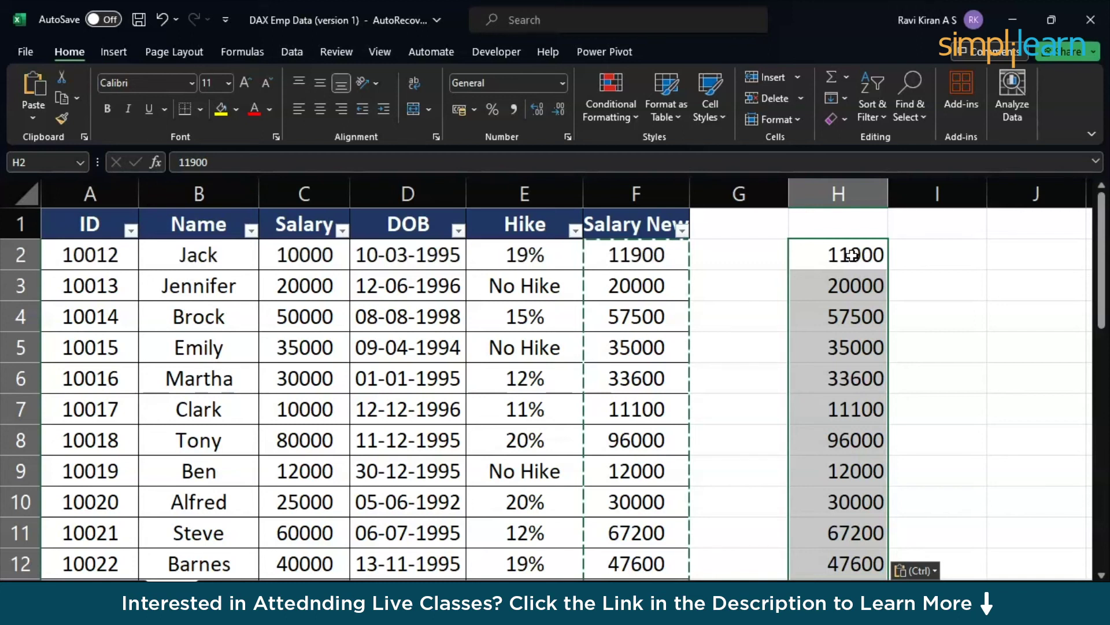
key("Escape")
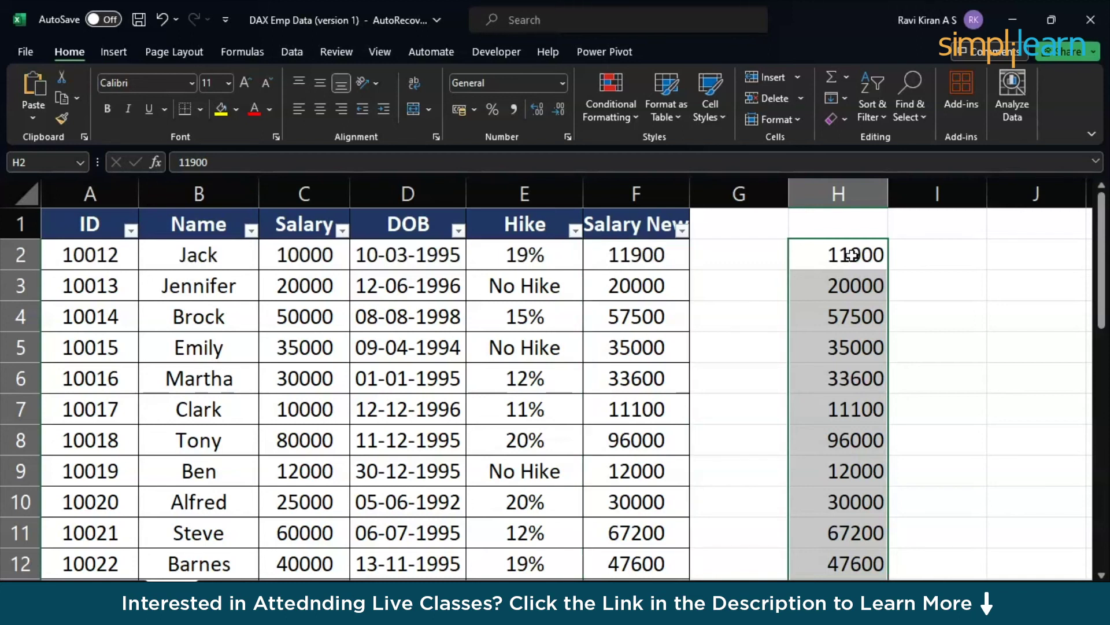
Apply Currency format with the $ English (Canada) symbol and two decimals to column H's salaries
key("ctrl+1")
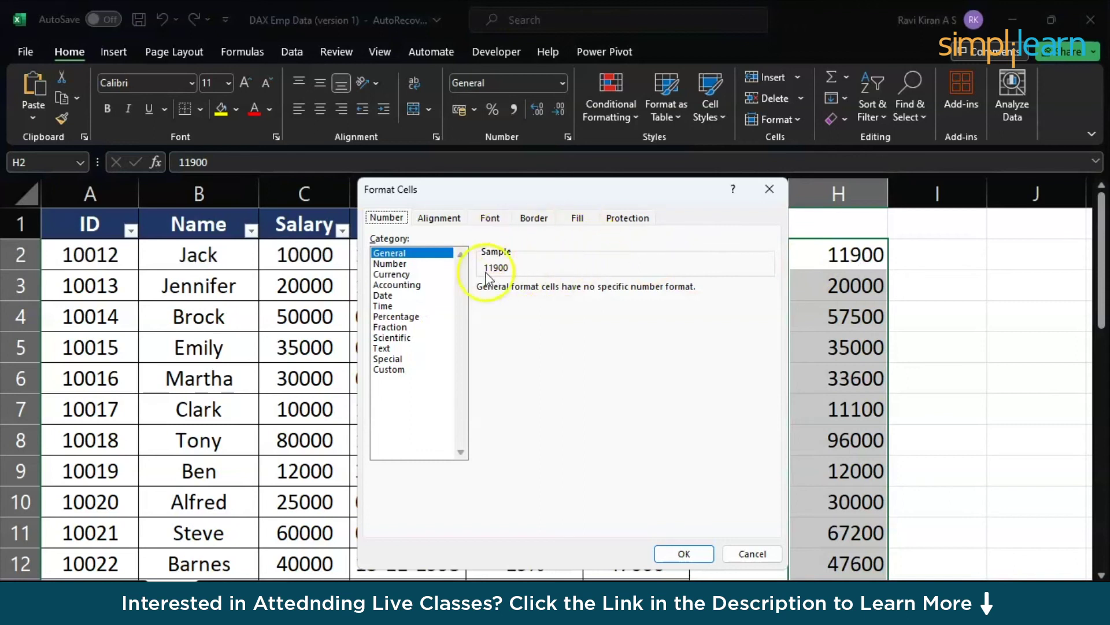
left_click(388, 277)
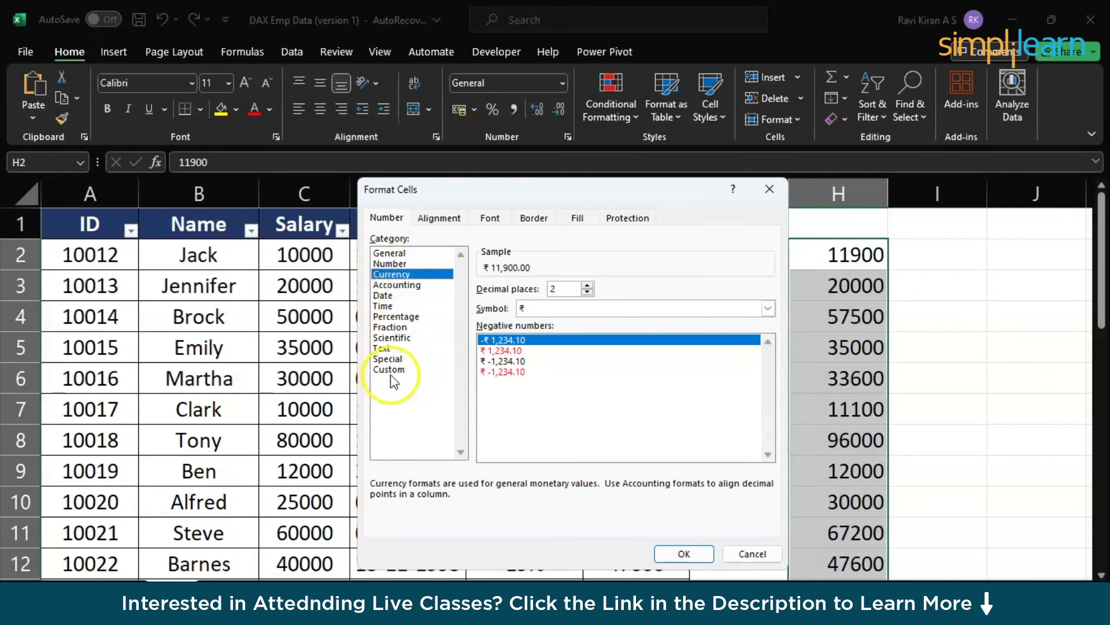
left_click(586, 306)
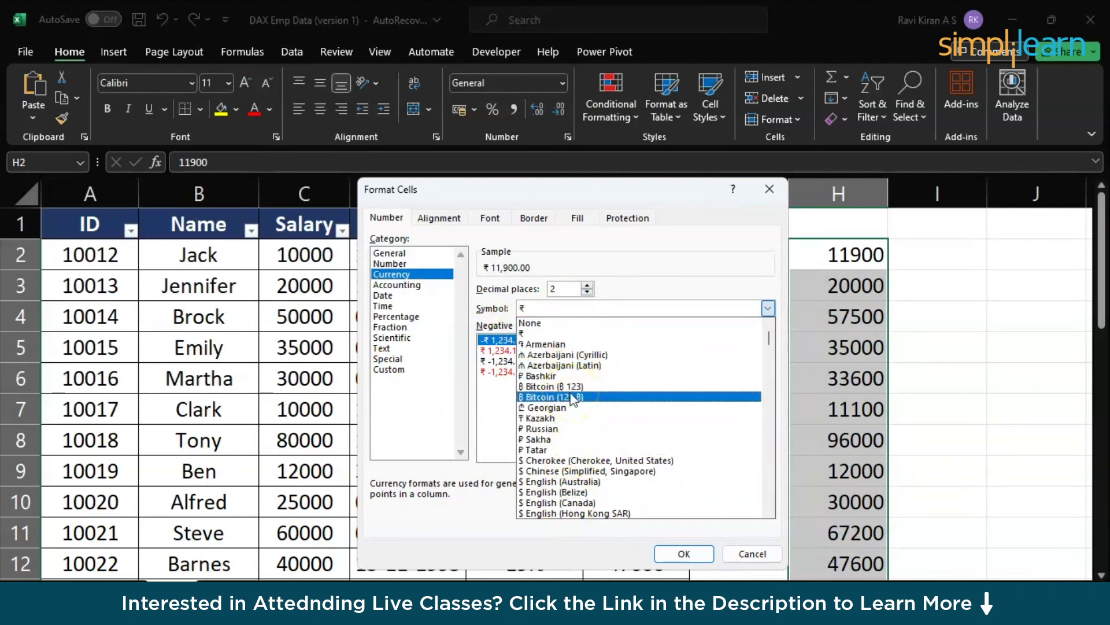
scroll(589, 312, "down", 10)
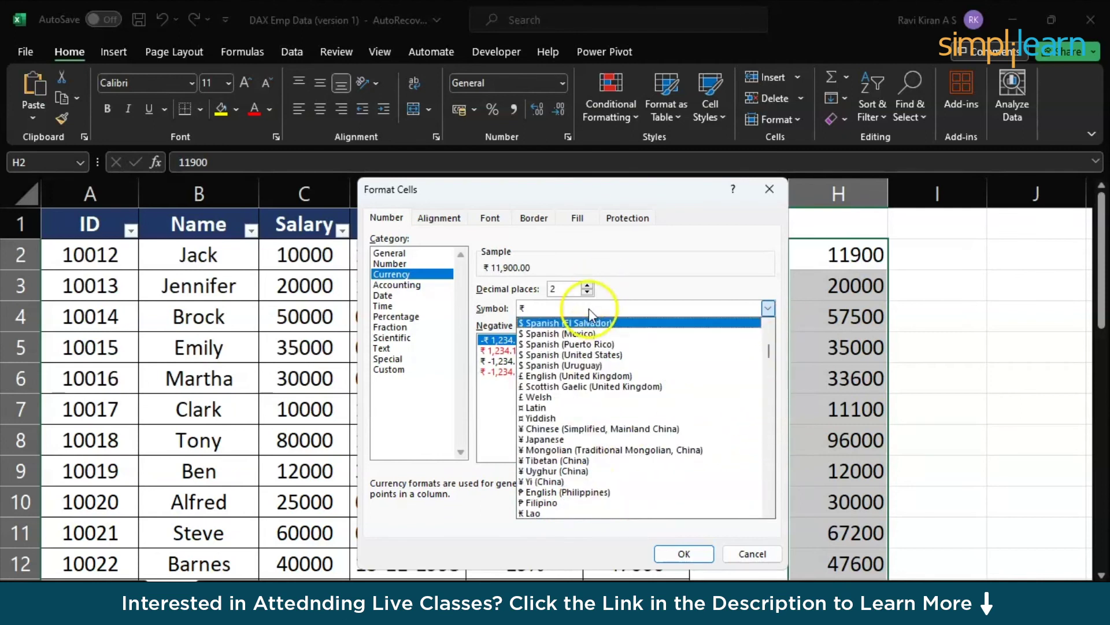
scroll(589, 312, "up", 5)
left_click(589, 308)
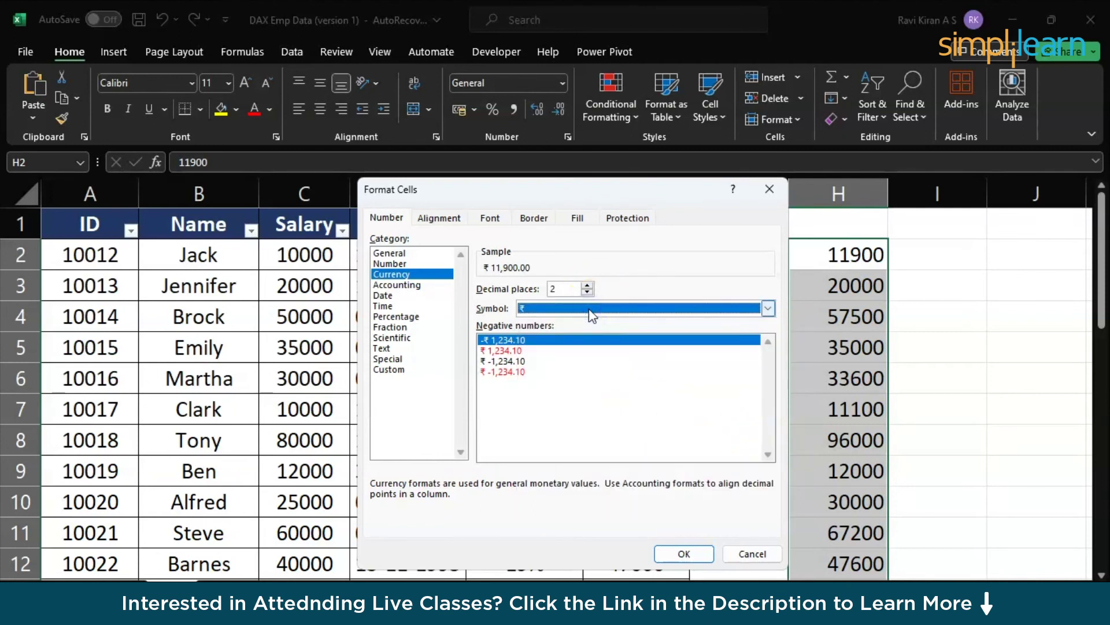
left_click(590, 309)
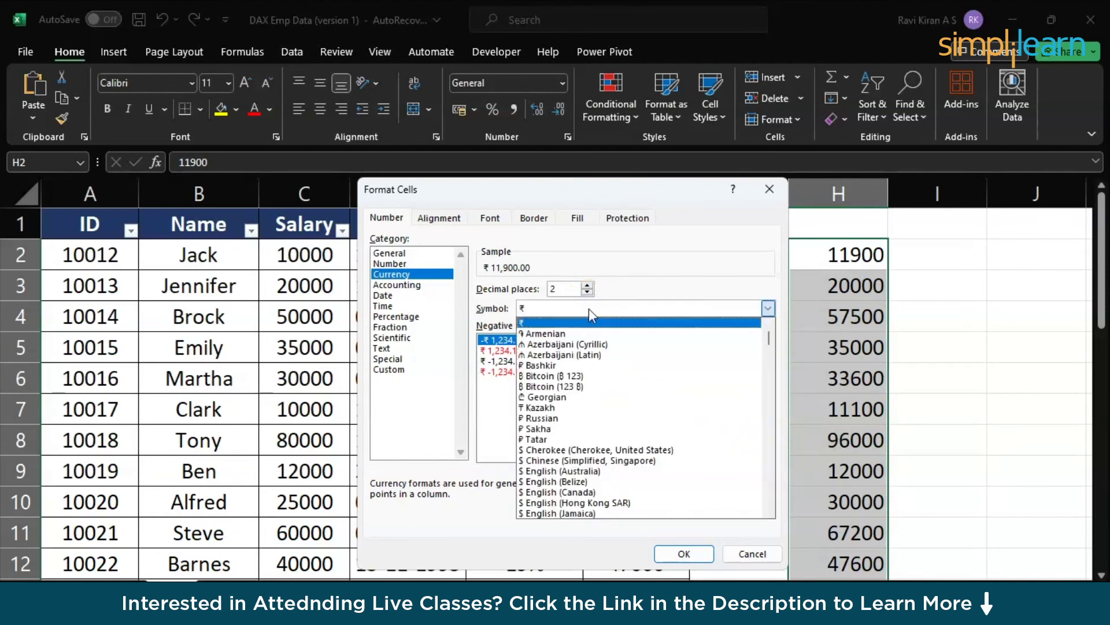
left_click(591, 491)
left_click(694, 559)
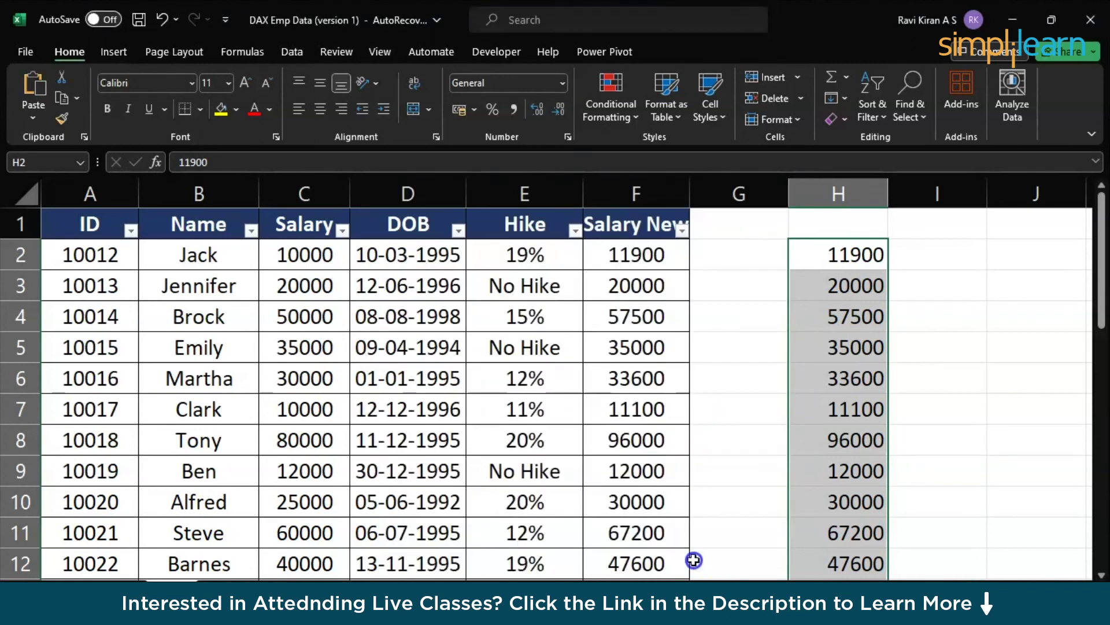